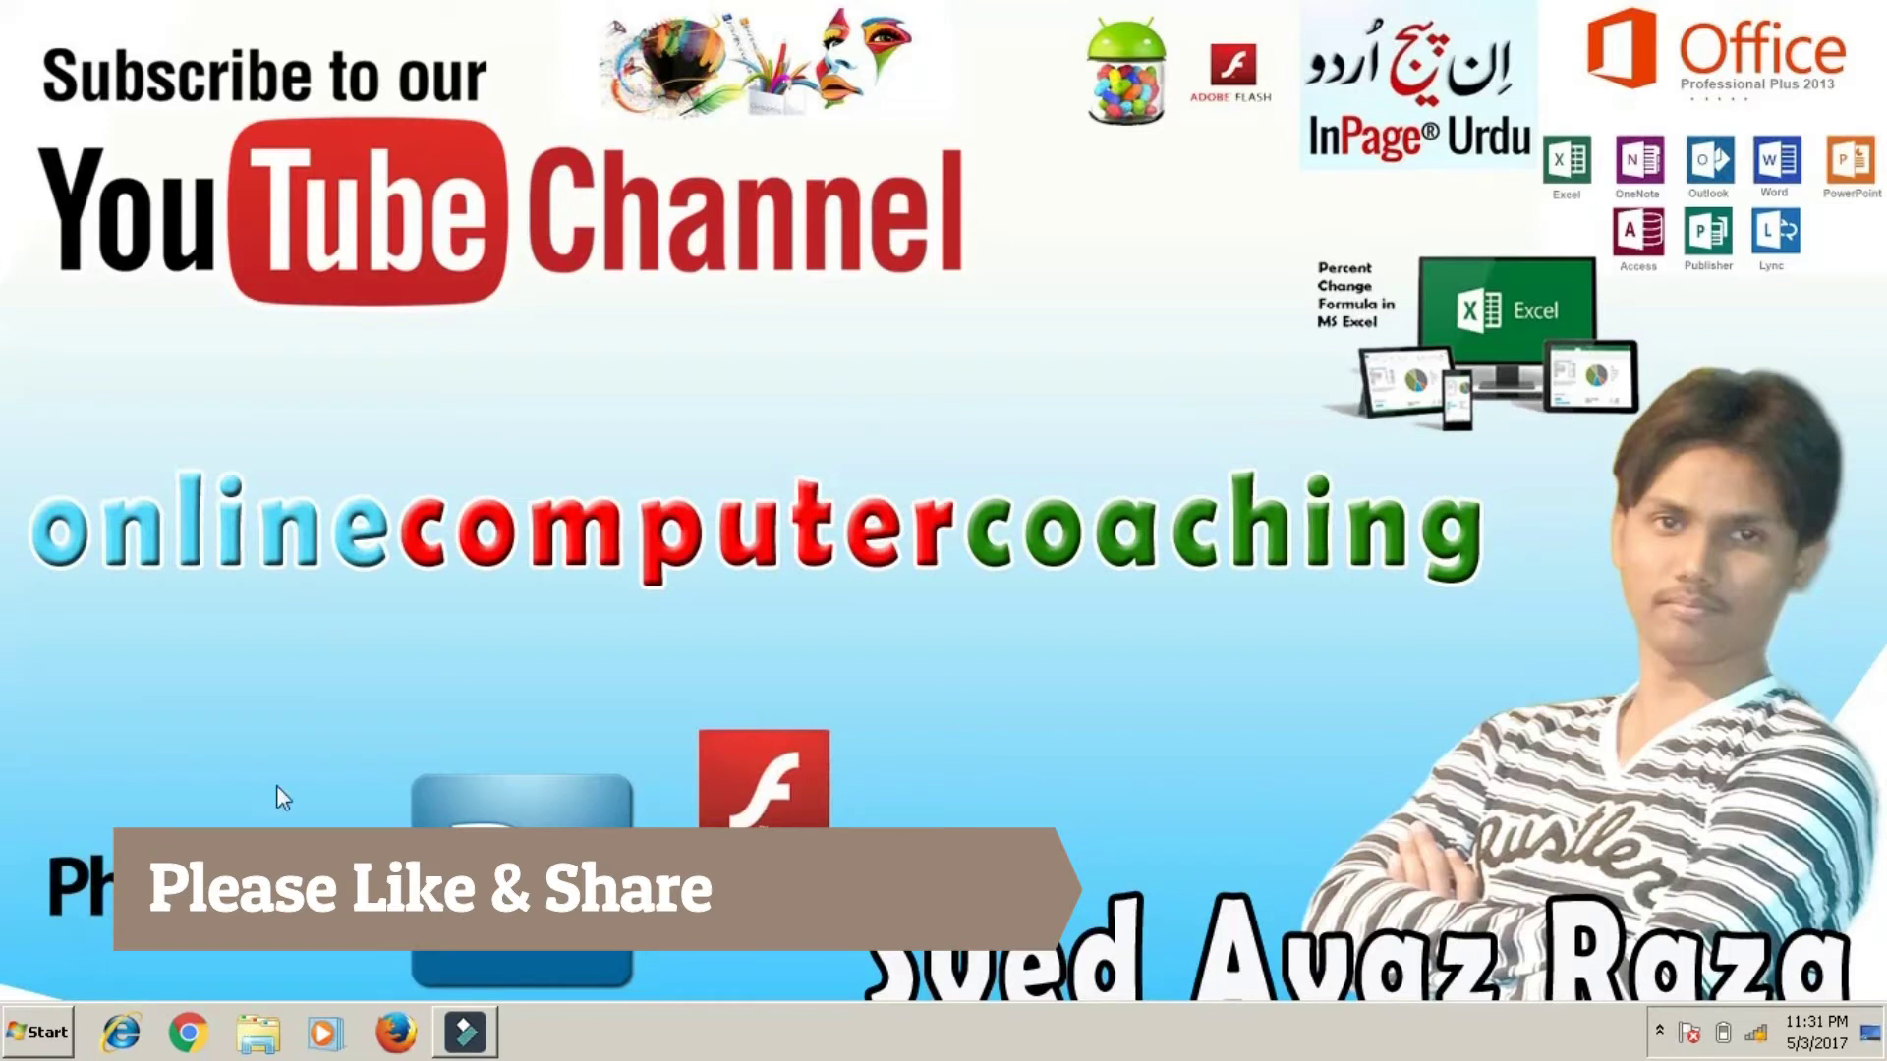
Launch Excel 2007 with a blank workbook, zoom the sheet to 140%, and show Insert commands.
left_click(41, 1033)
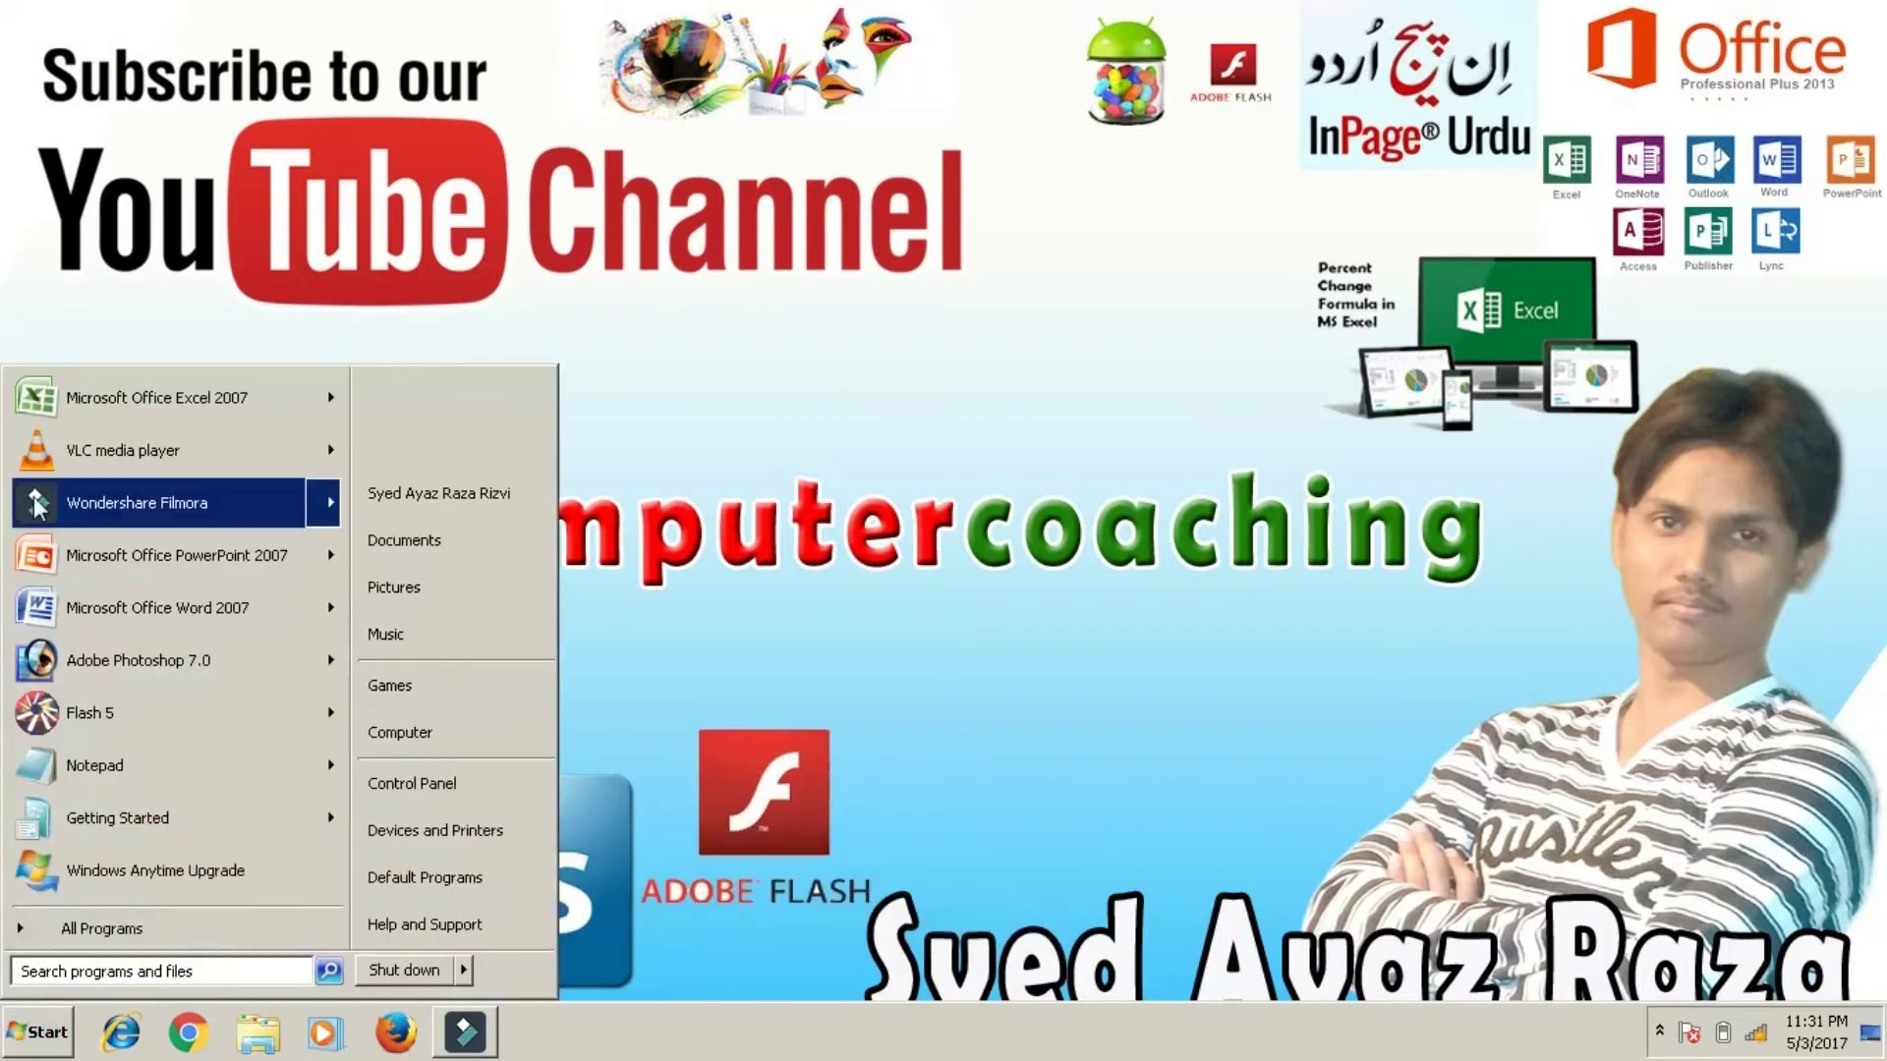
mouse_move(163, 398)
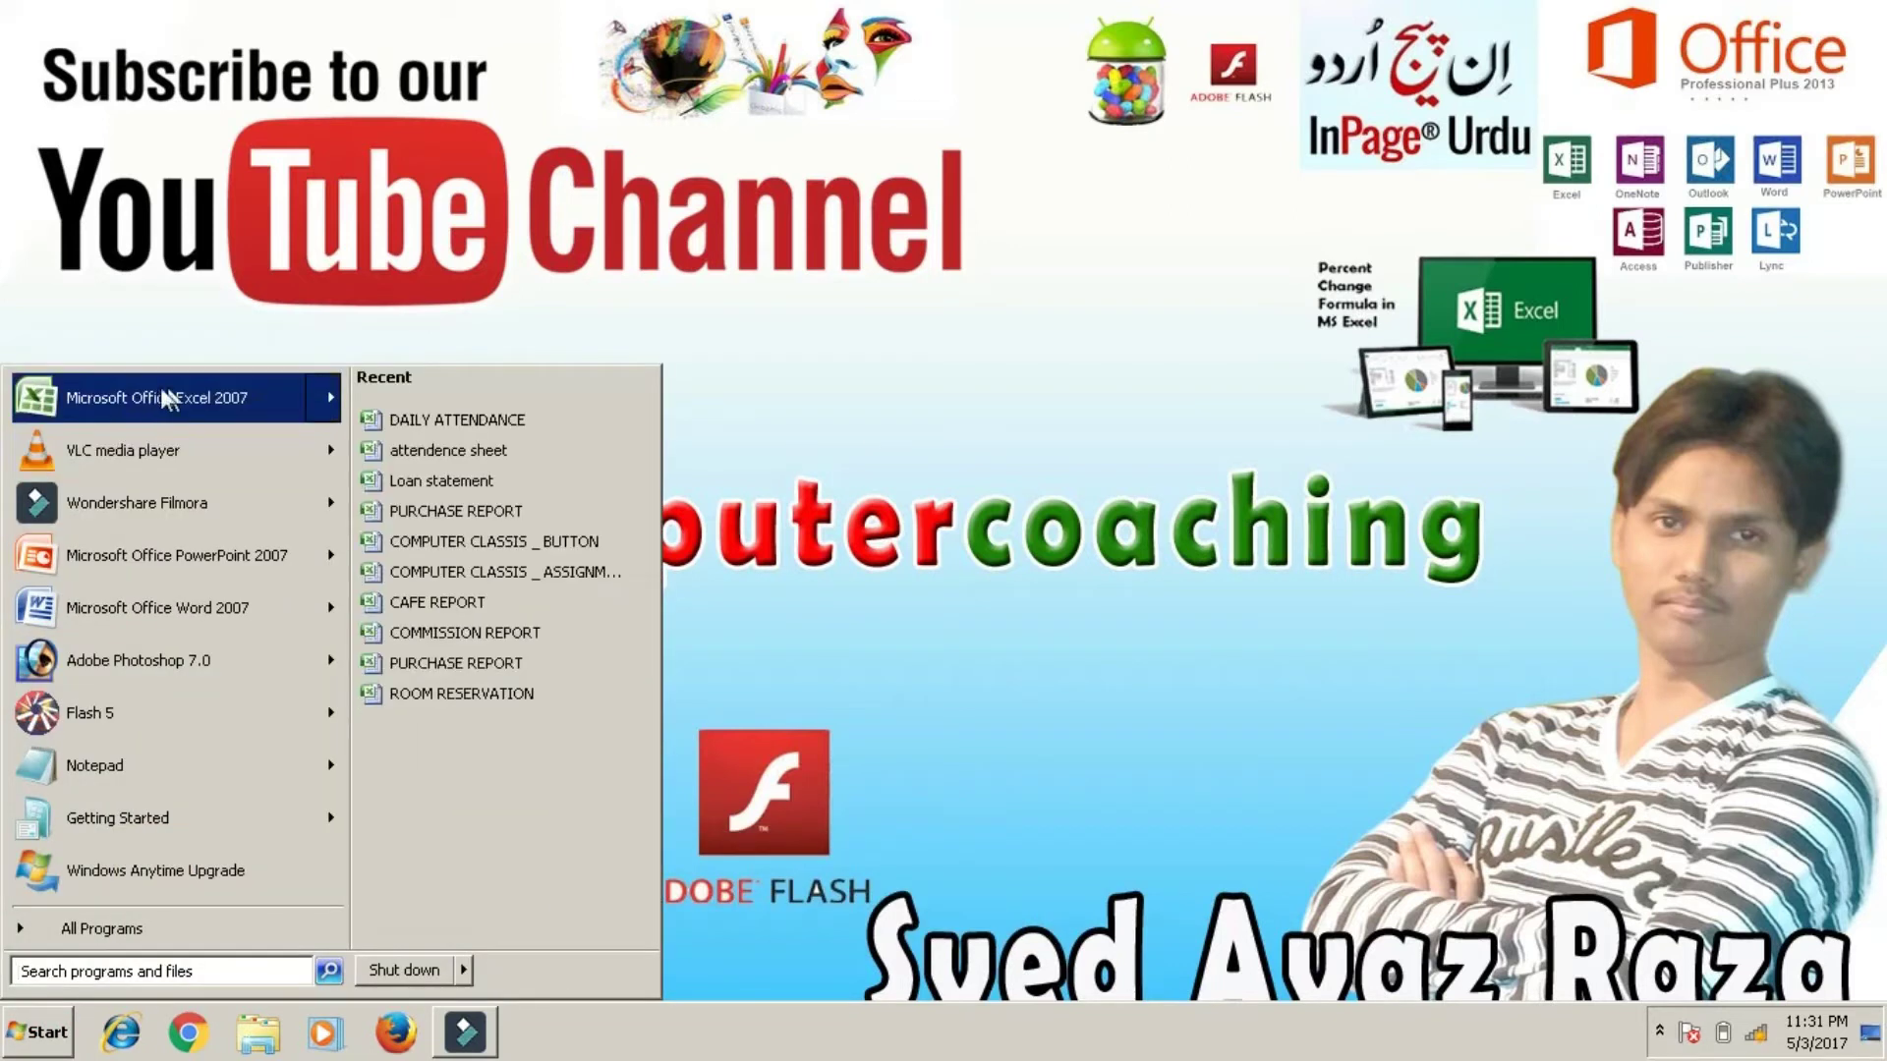
left_click(167, 398)
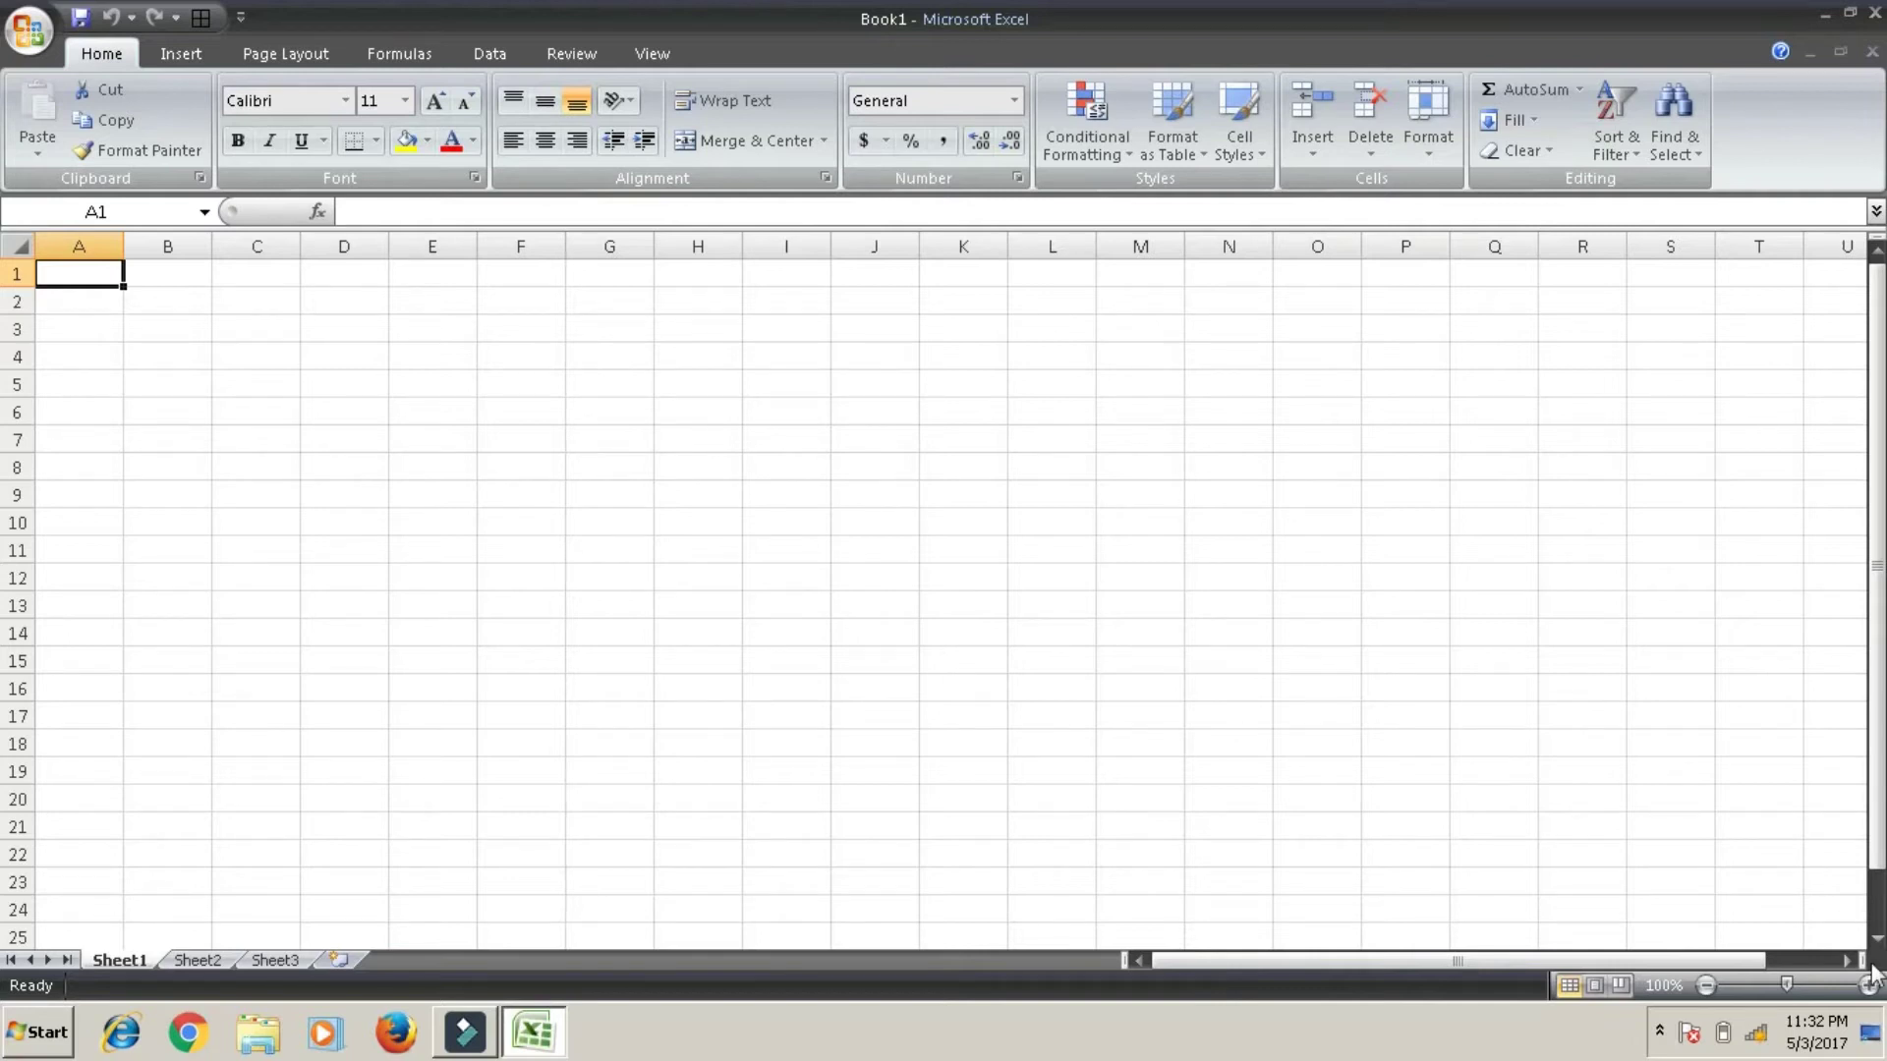
left_click(1869, 985)
left_click(1869, 985)
left_click(1868, 985)
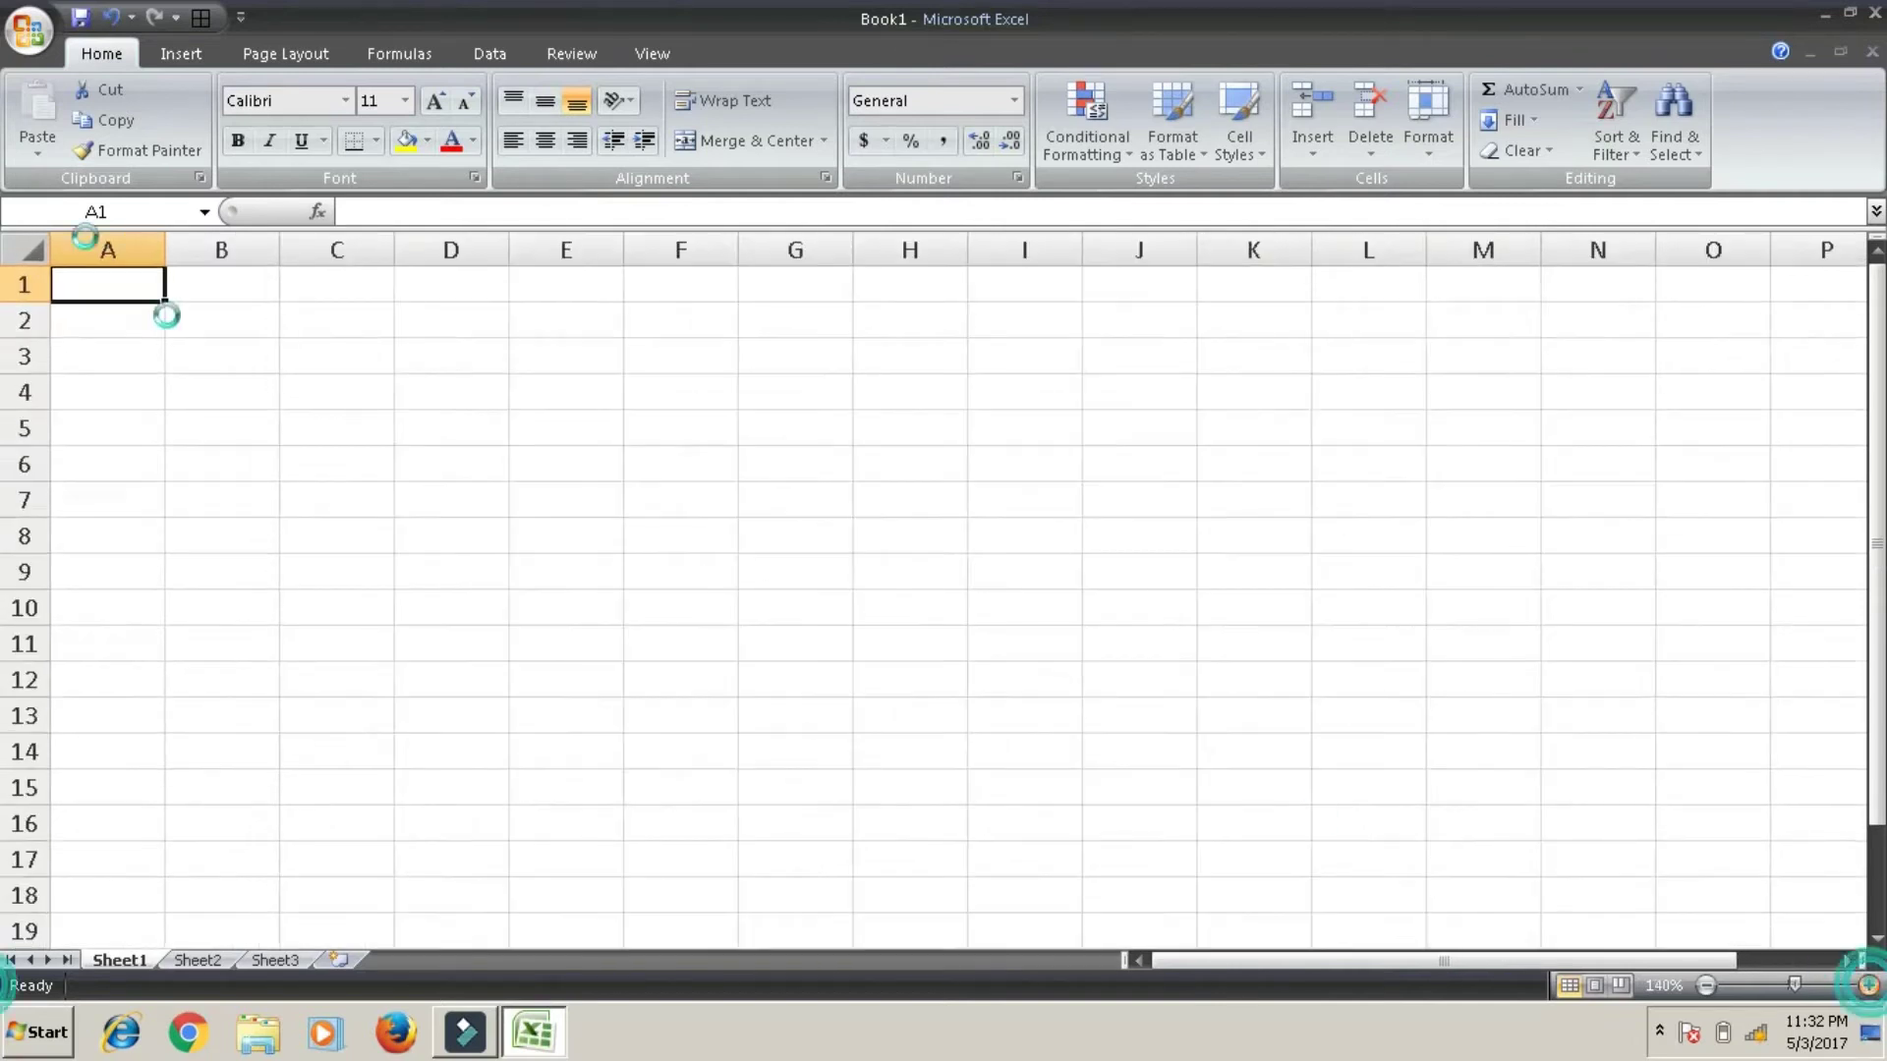
left_click(1869, 984)
left_click(163, 57)
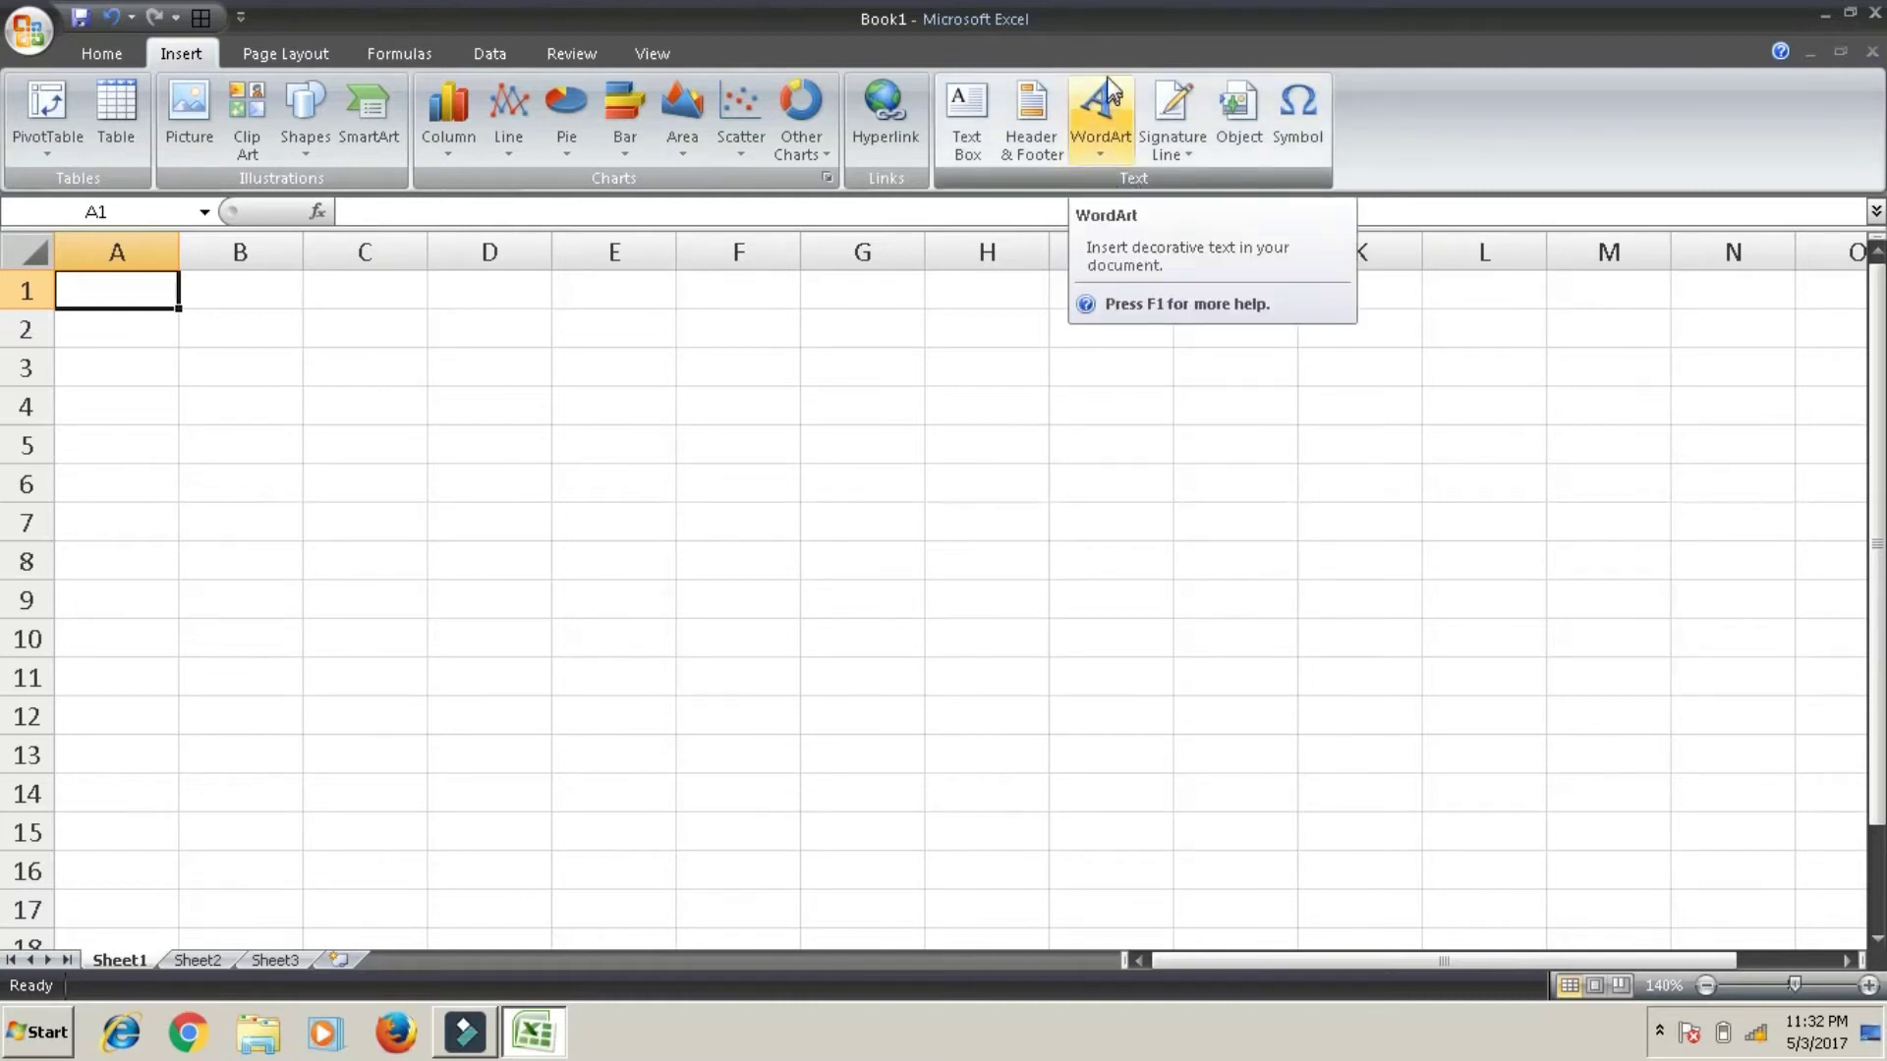
Insert red-style WordArt containing the person's full name.
left_click(1103, 152)
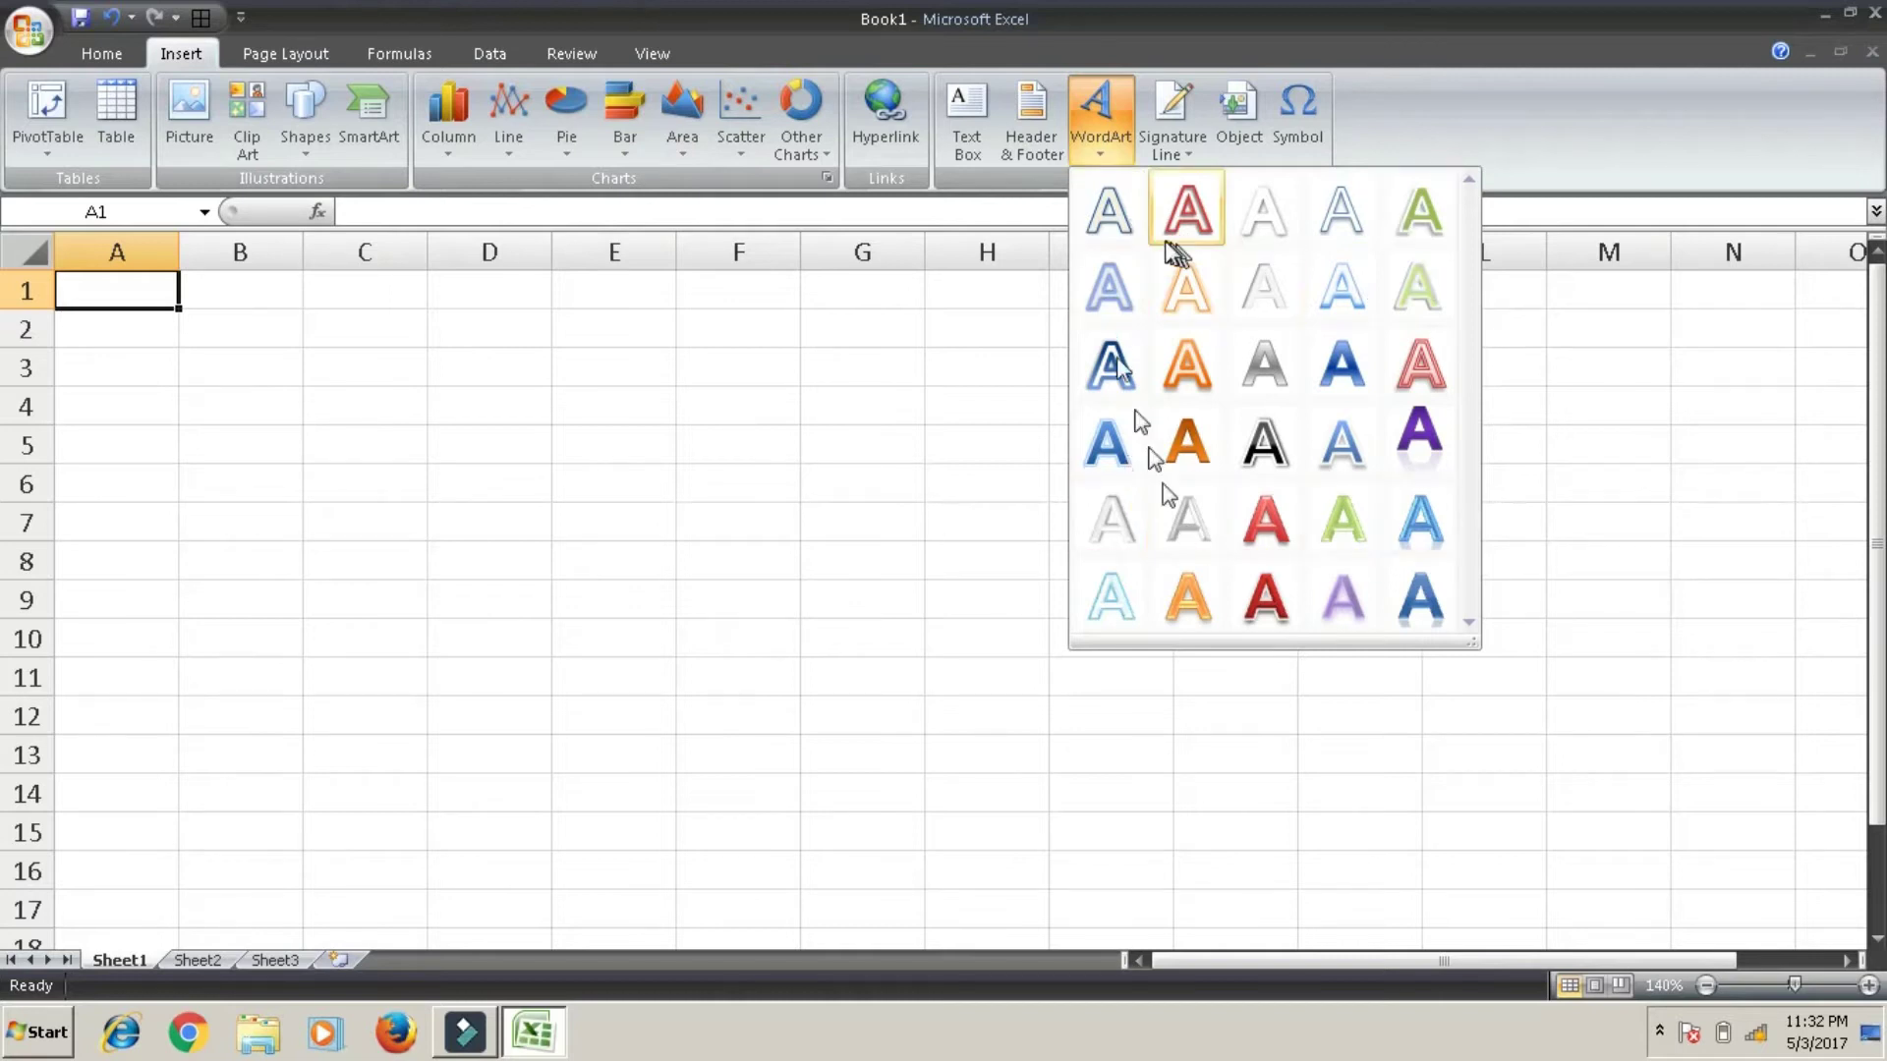
left_click(1265, 521)
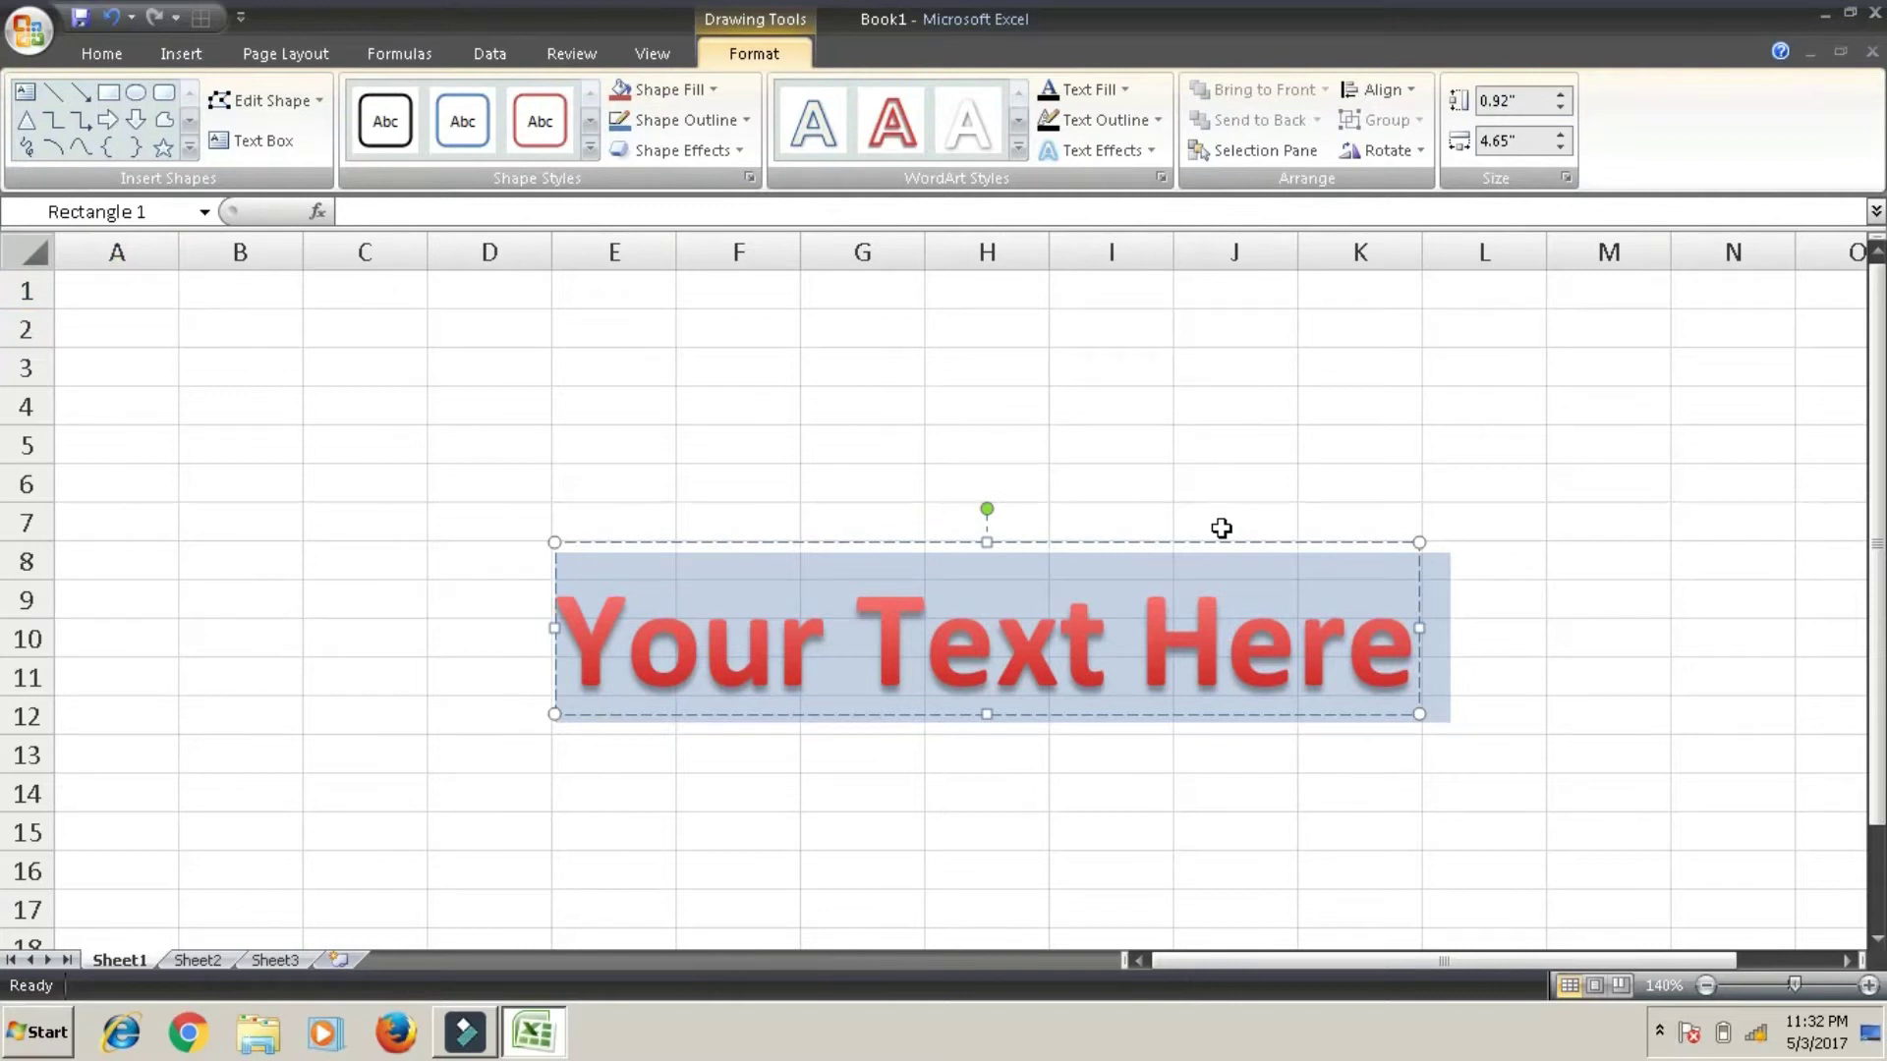
type("SYE")
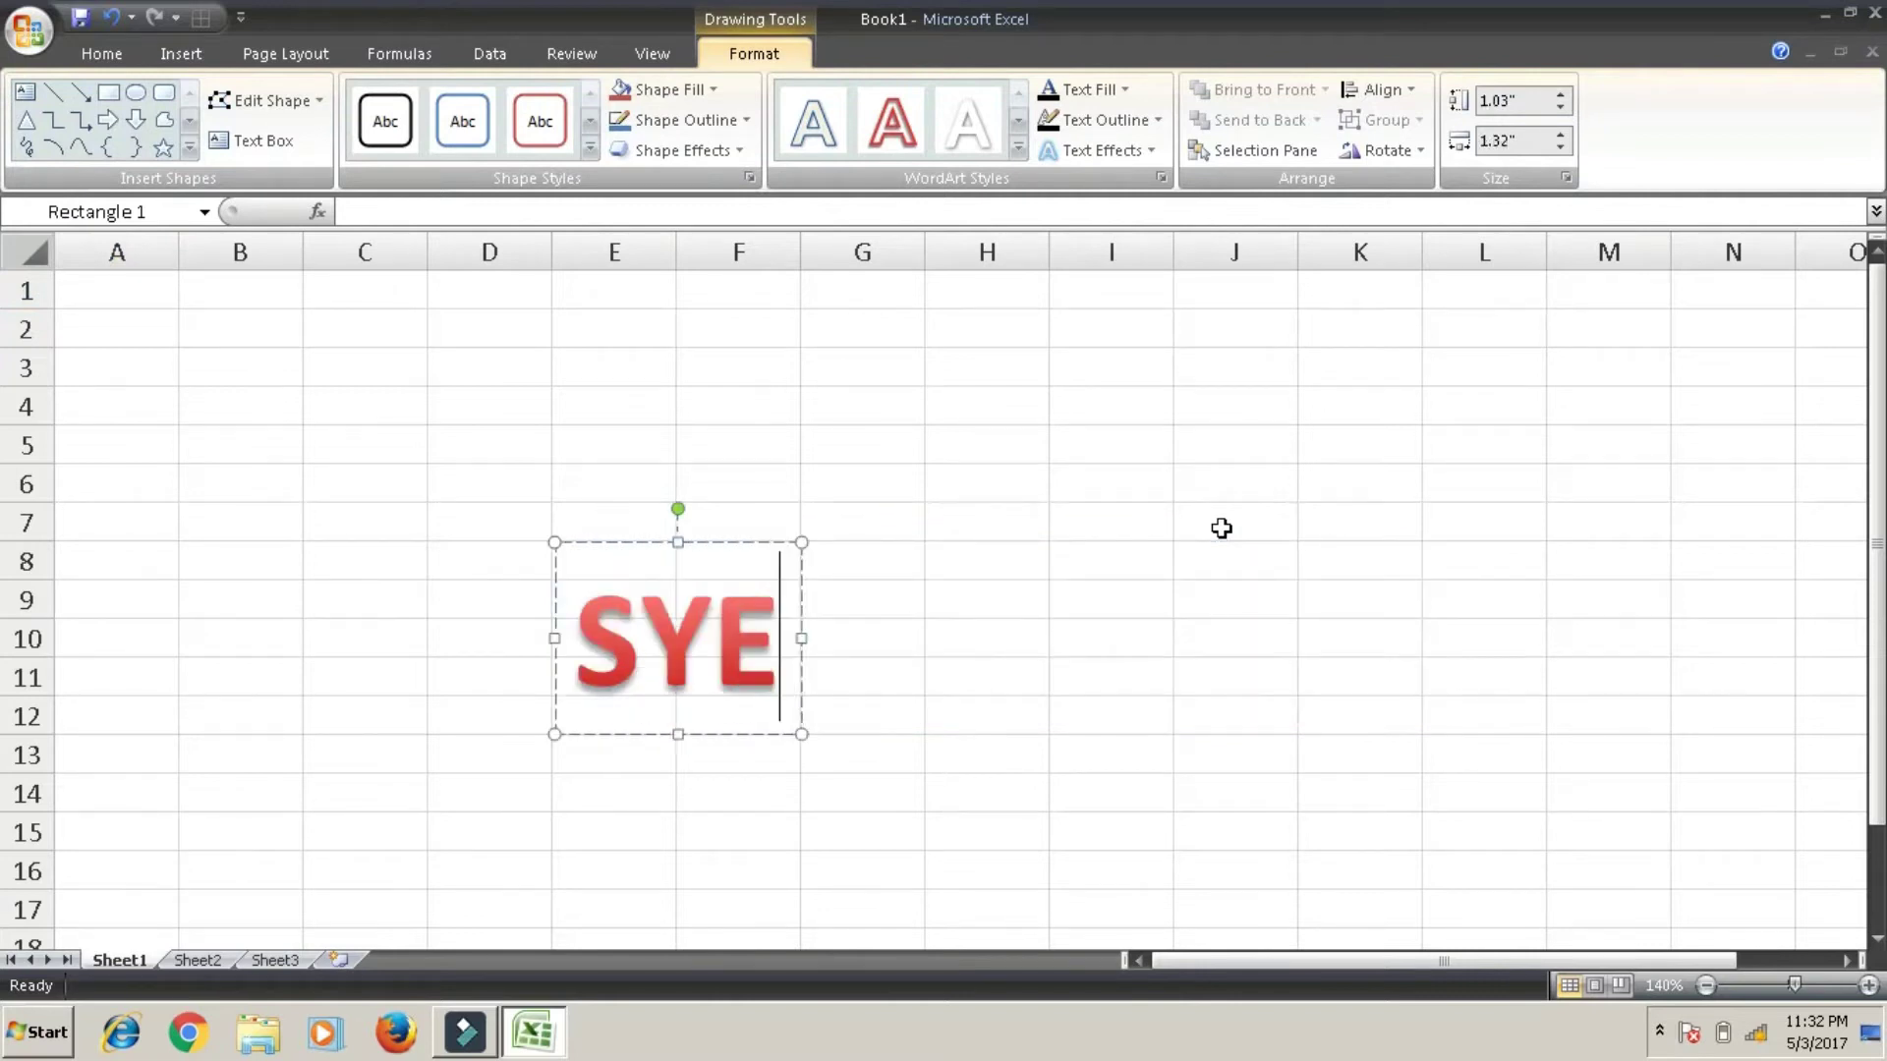
type("D AYAZ ")
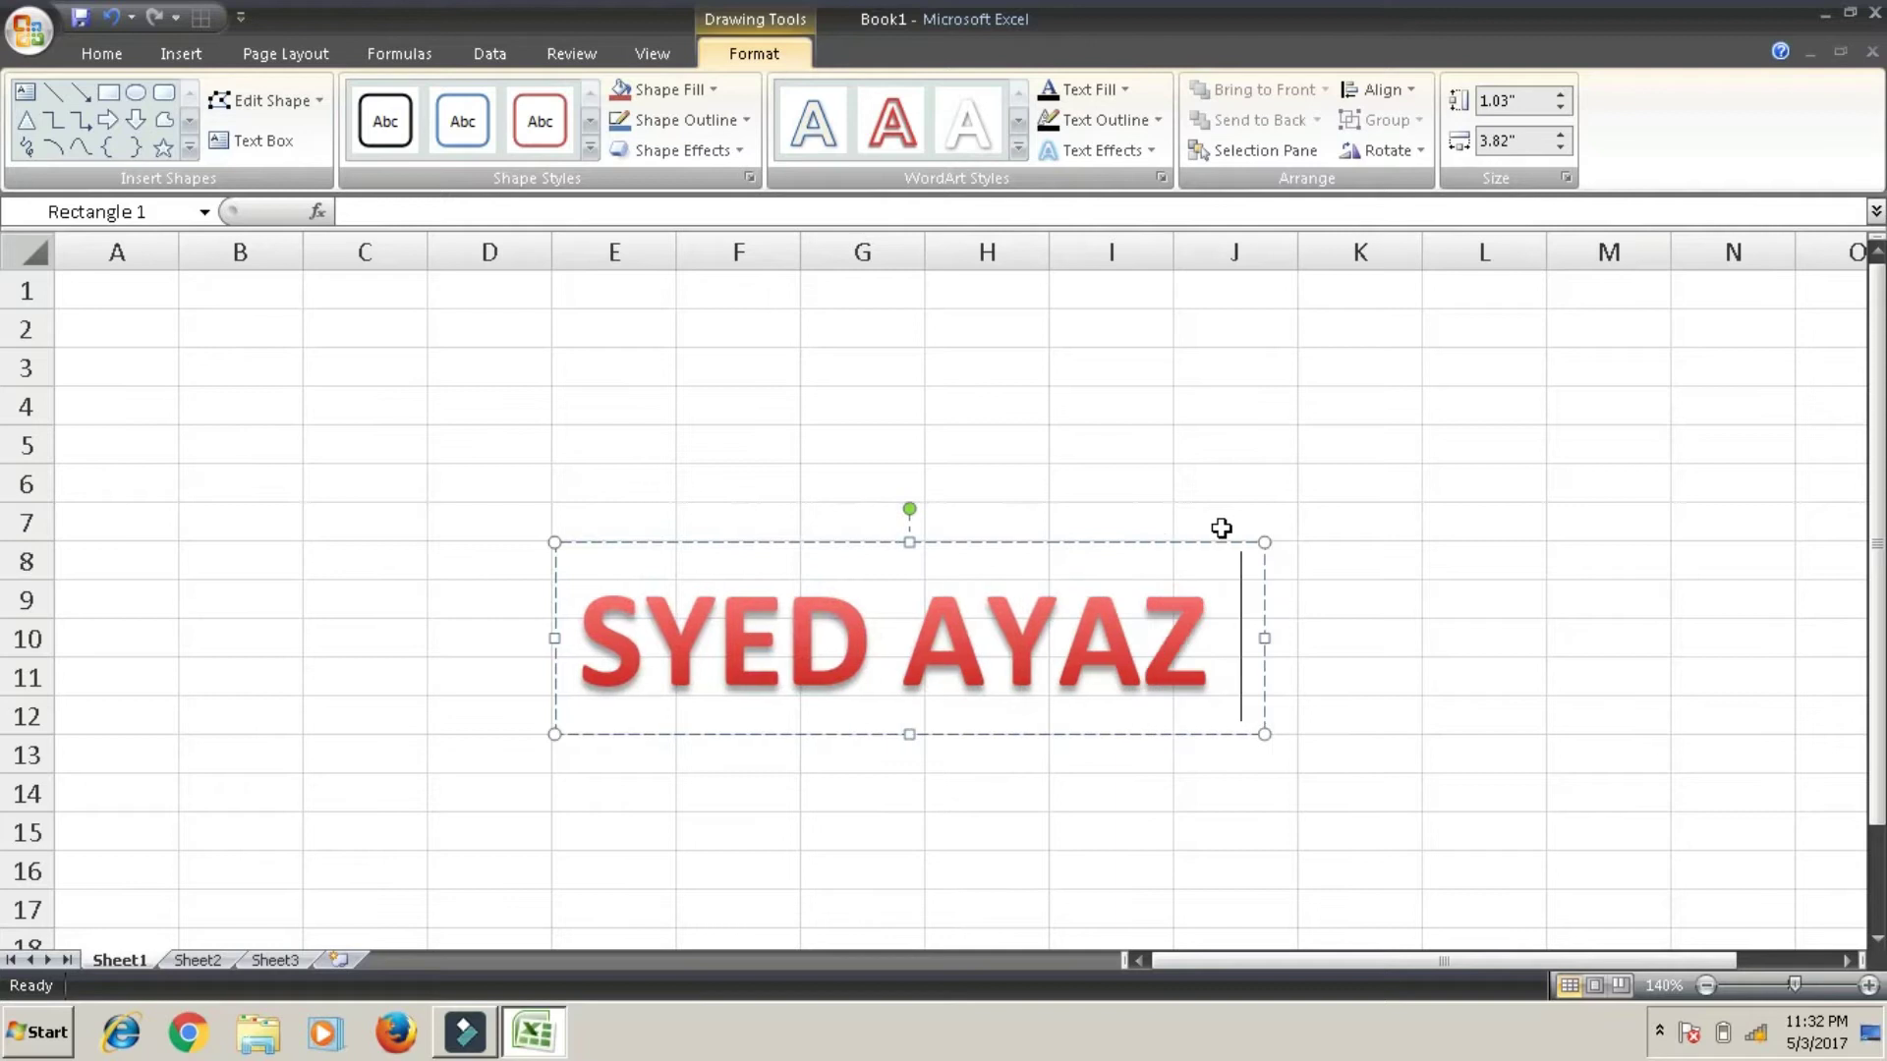
type("RAZA")
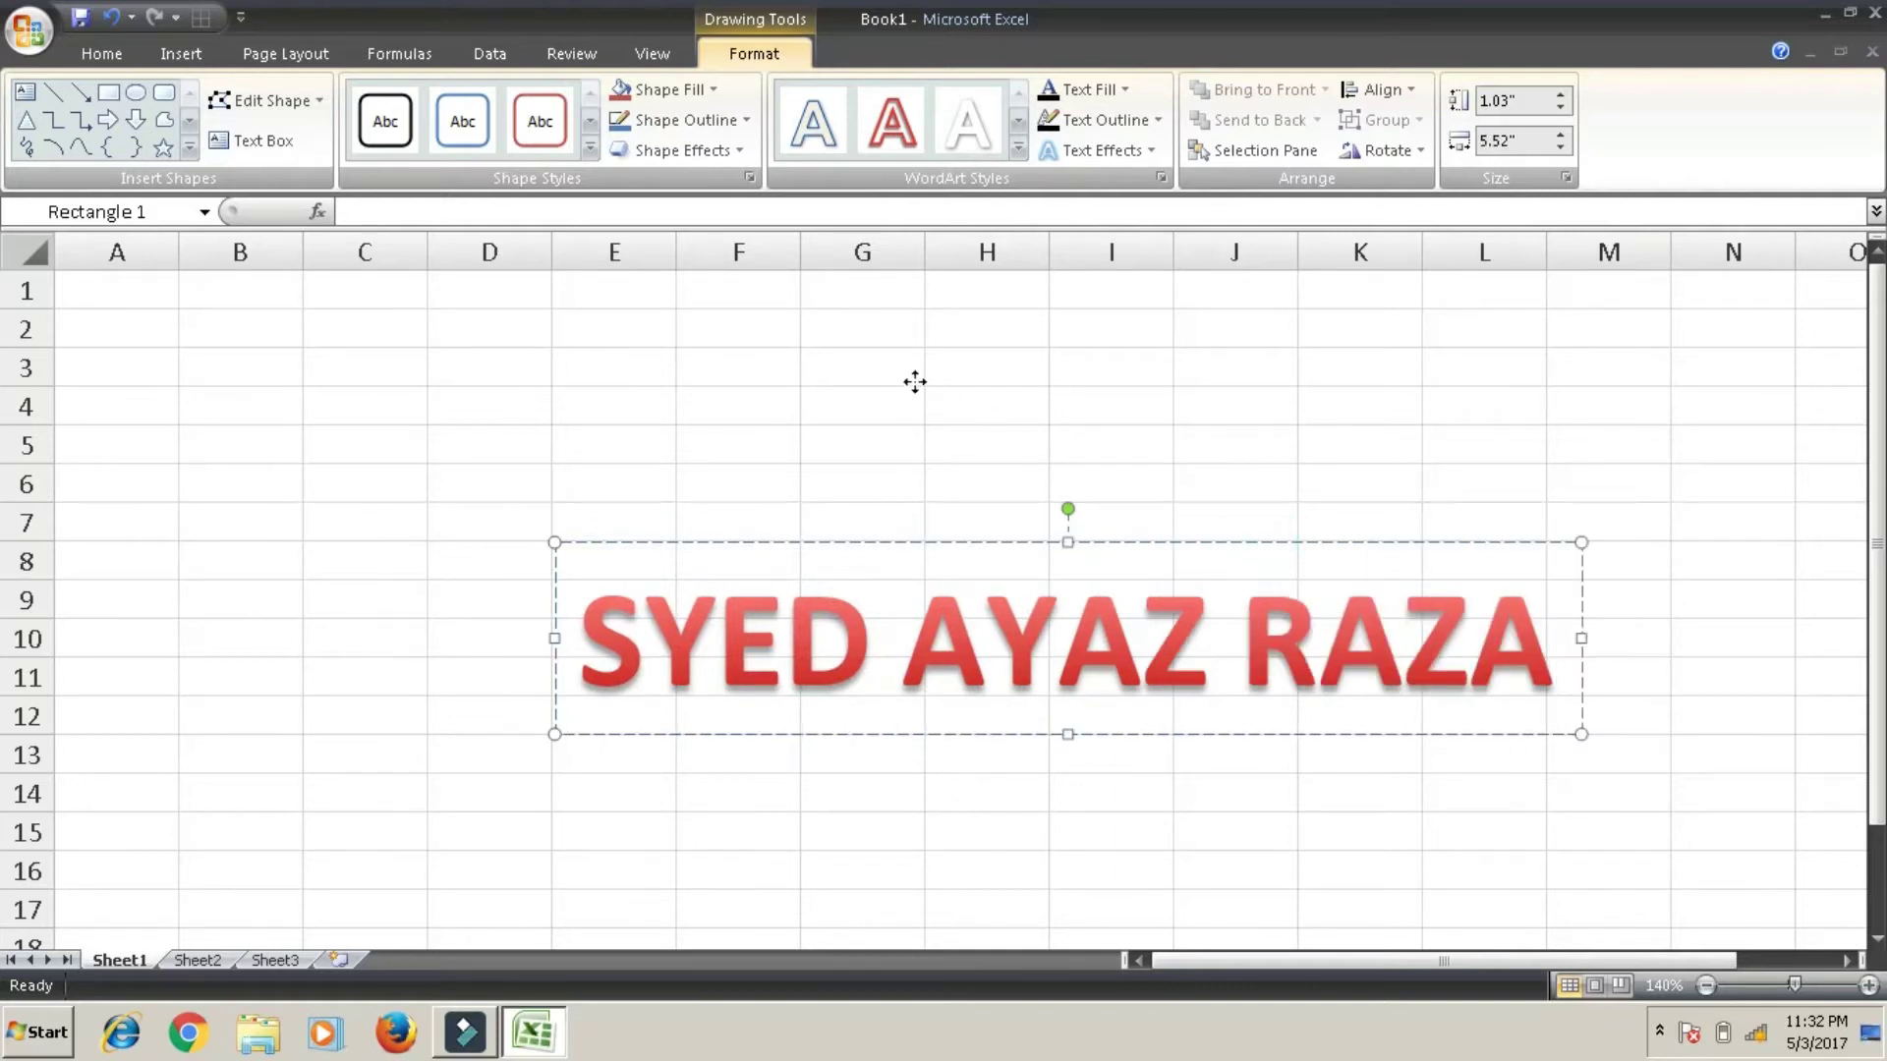
key("Escape")
Position the WordArt across B4:J8, undoing the rotation so it stays level.
left_click_drag(1052, 403, 1053, 401)
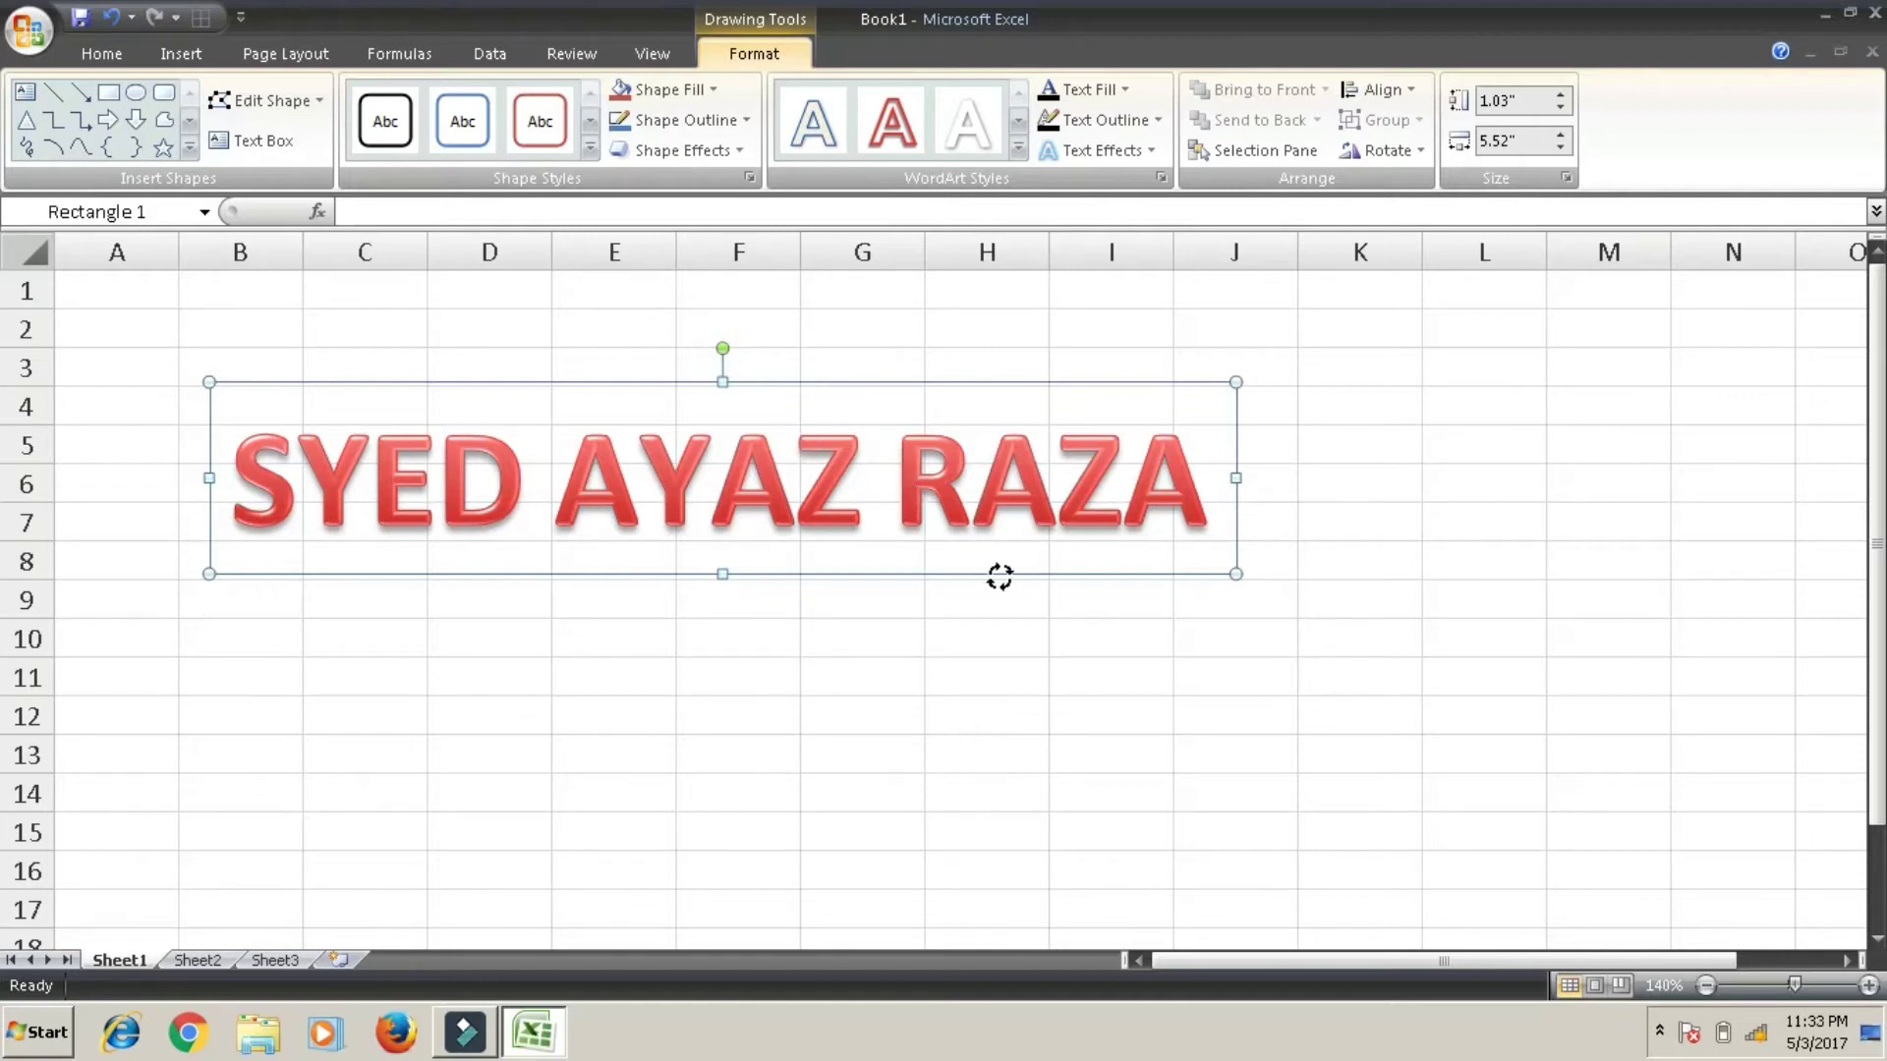
left_click_drag(912, 496, 998, 573)
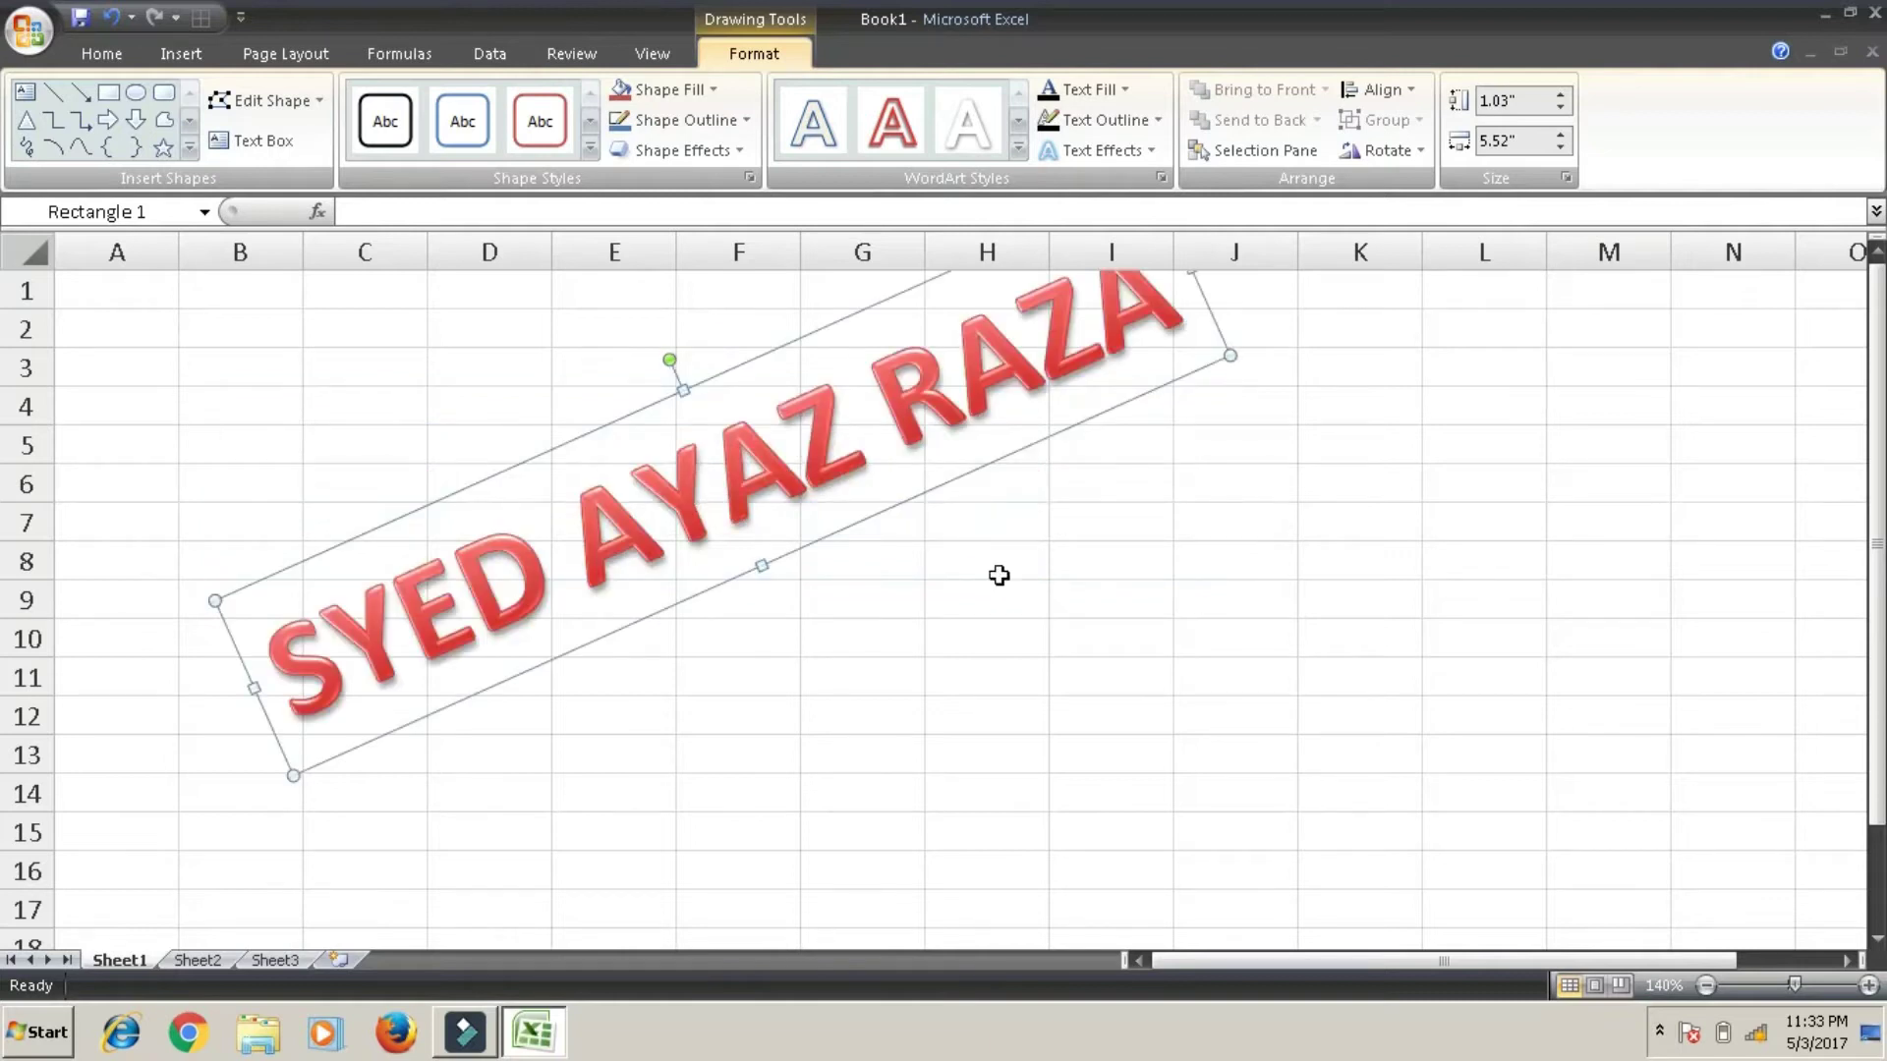
key("ctrl+z")
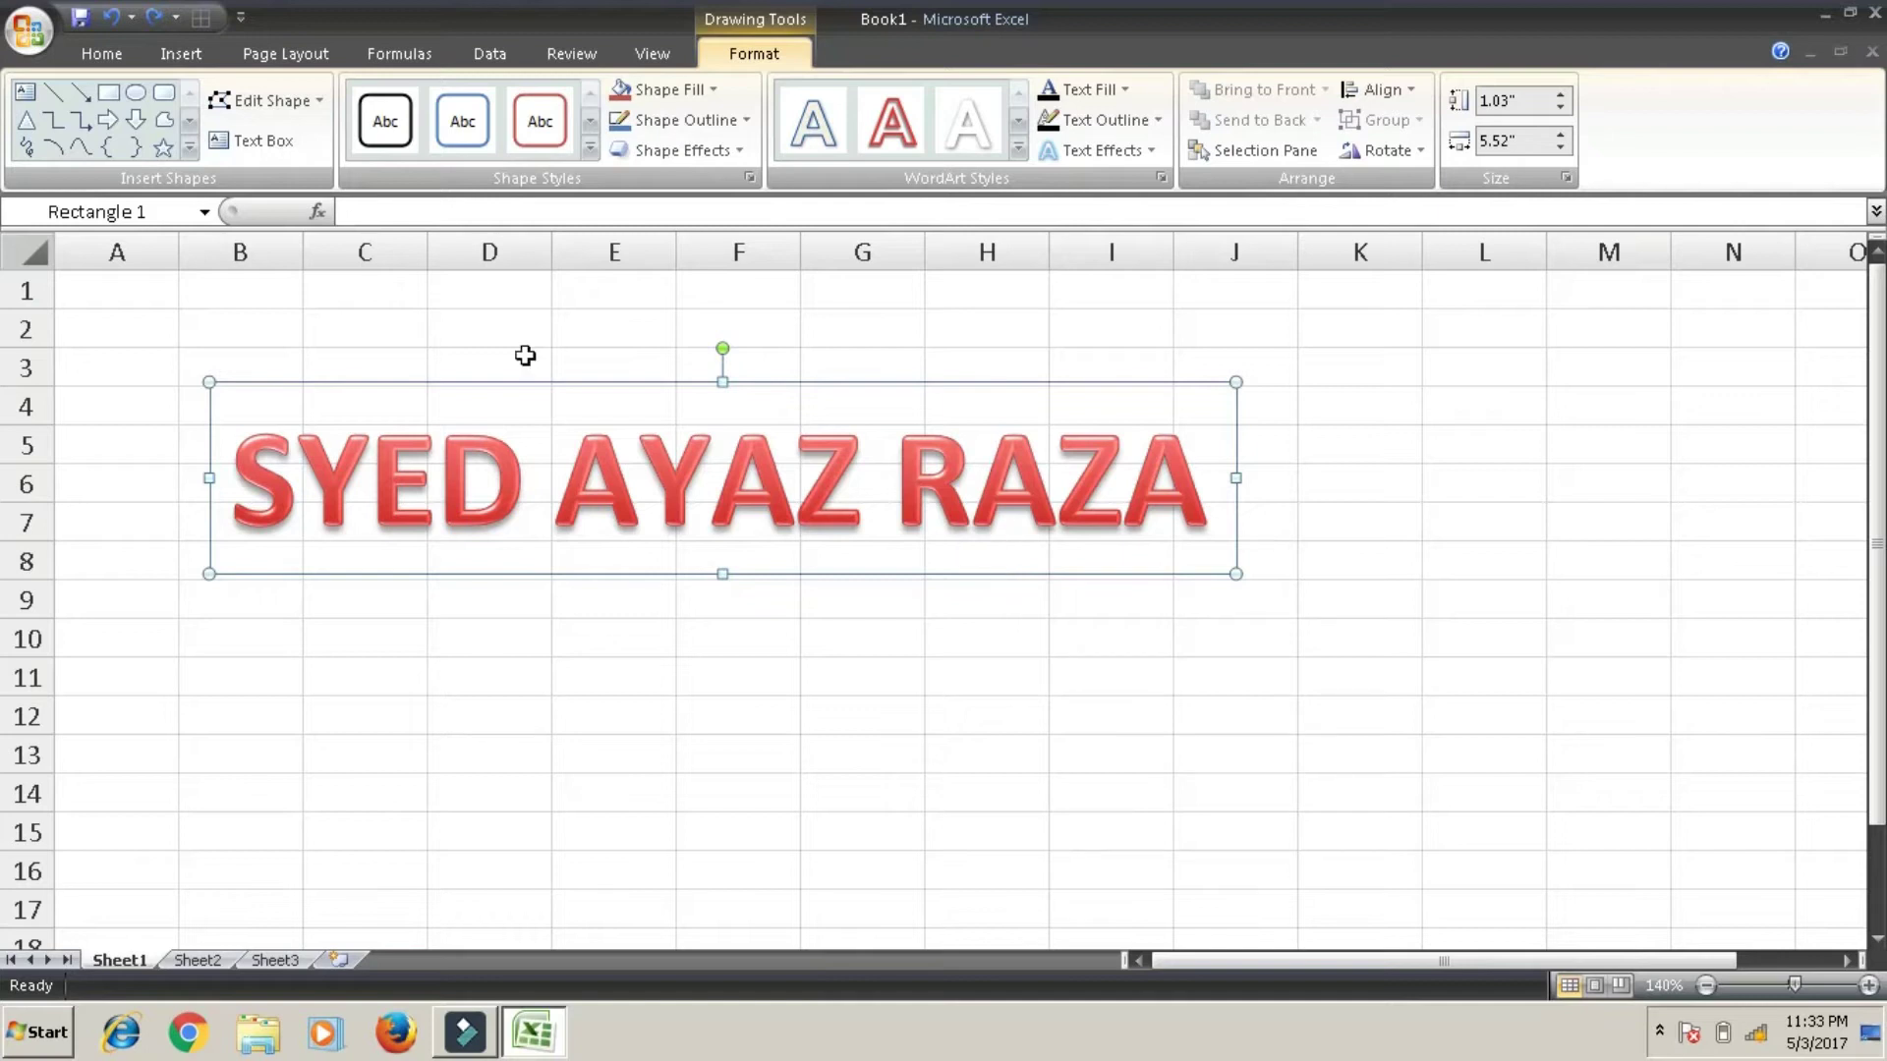
Apply a green preset shape style to the WordArt box.
left_click(589, 152)
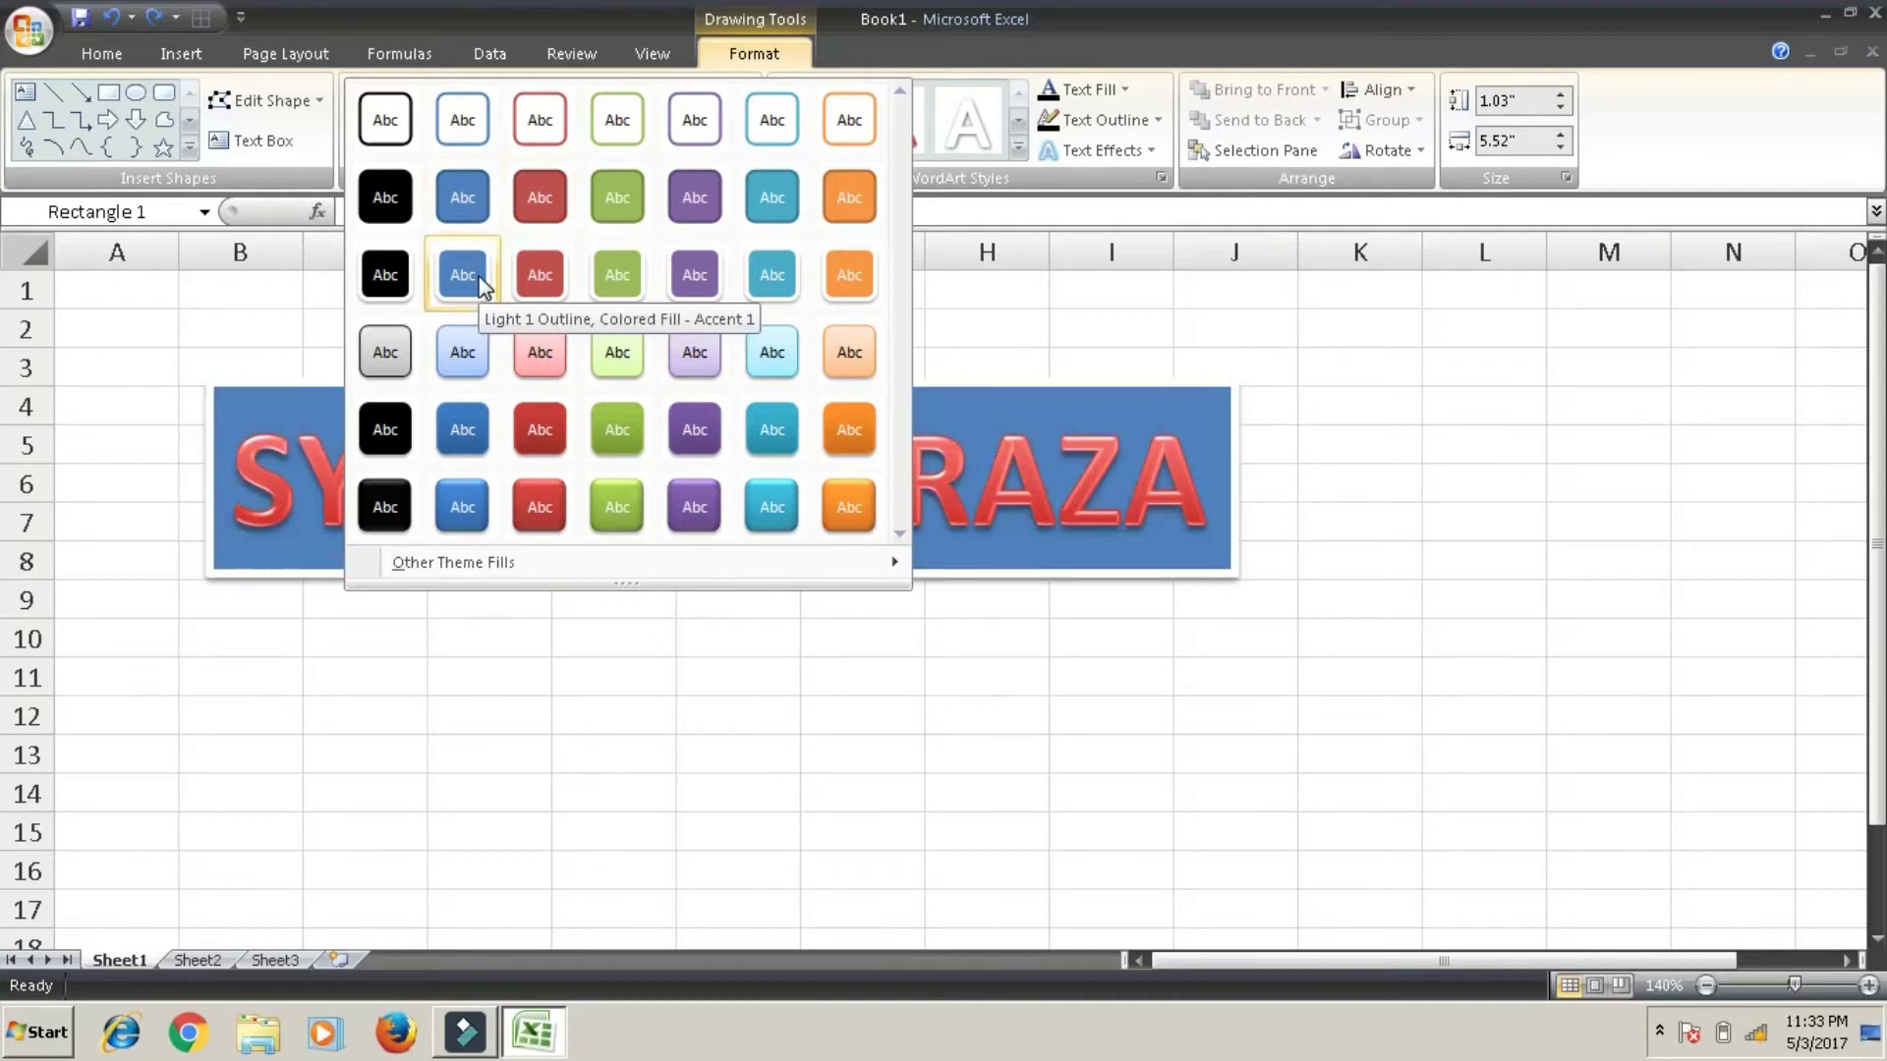
key("Escape")
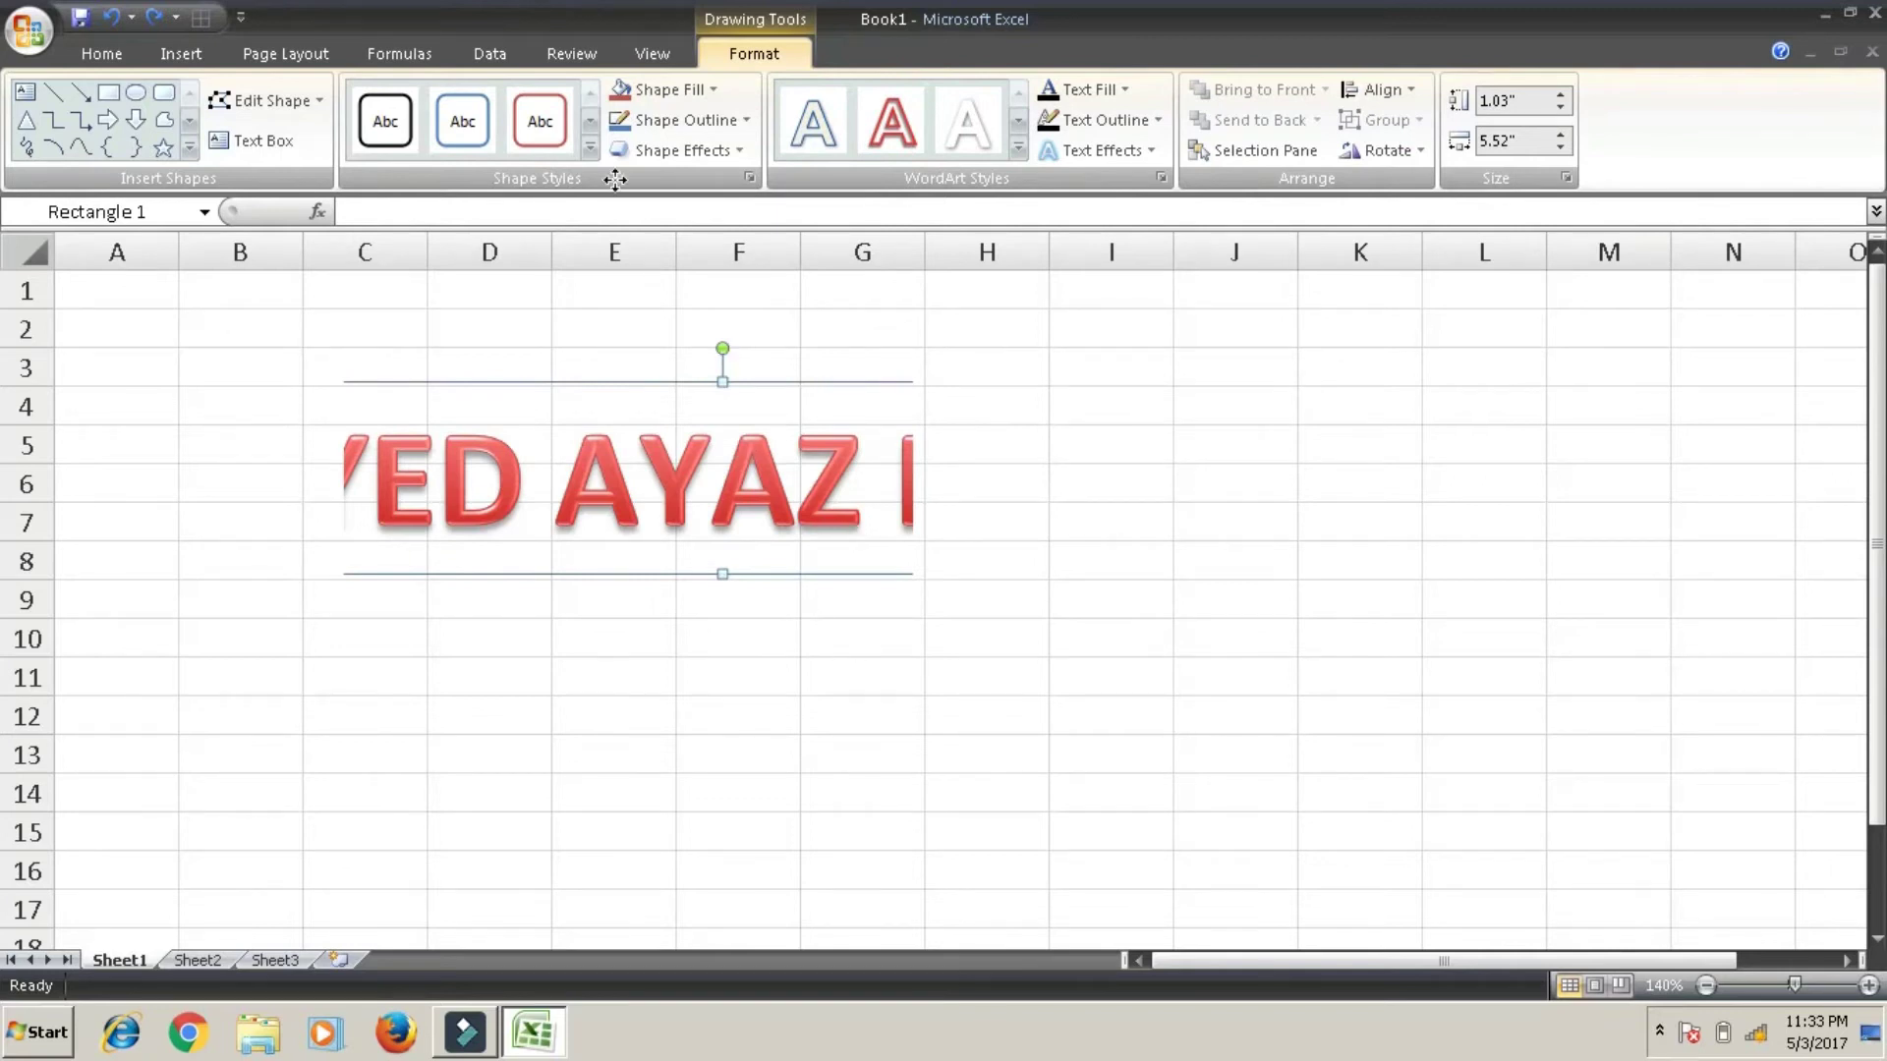
left_click(589, 148)
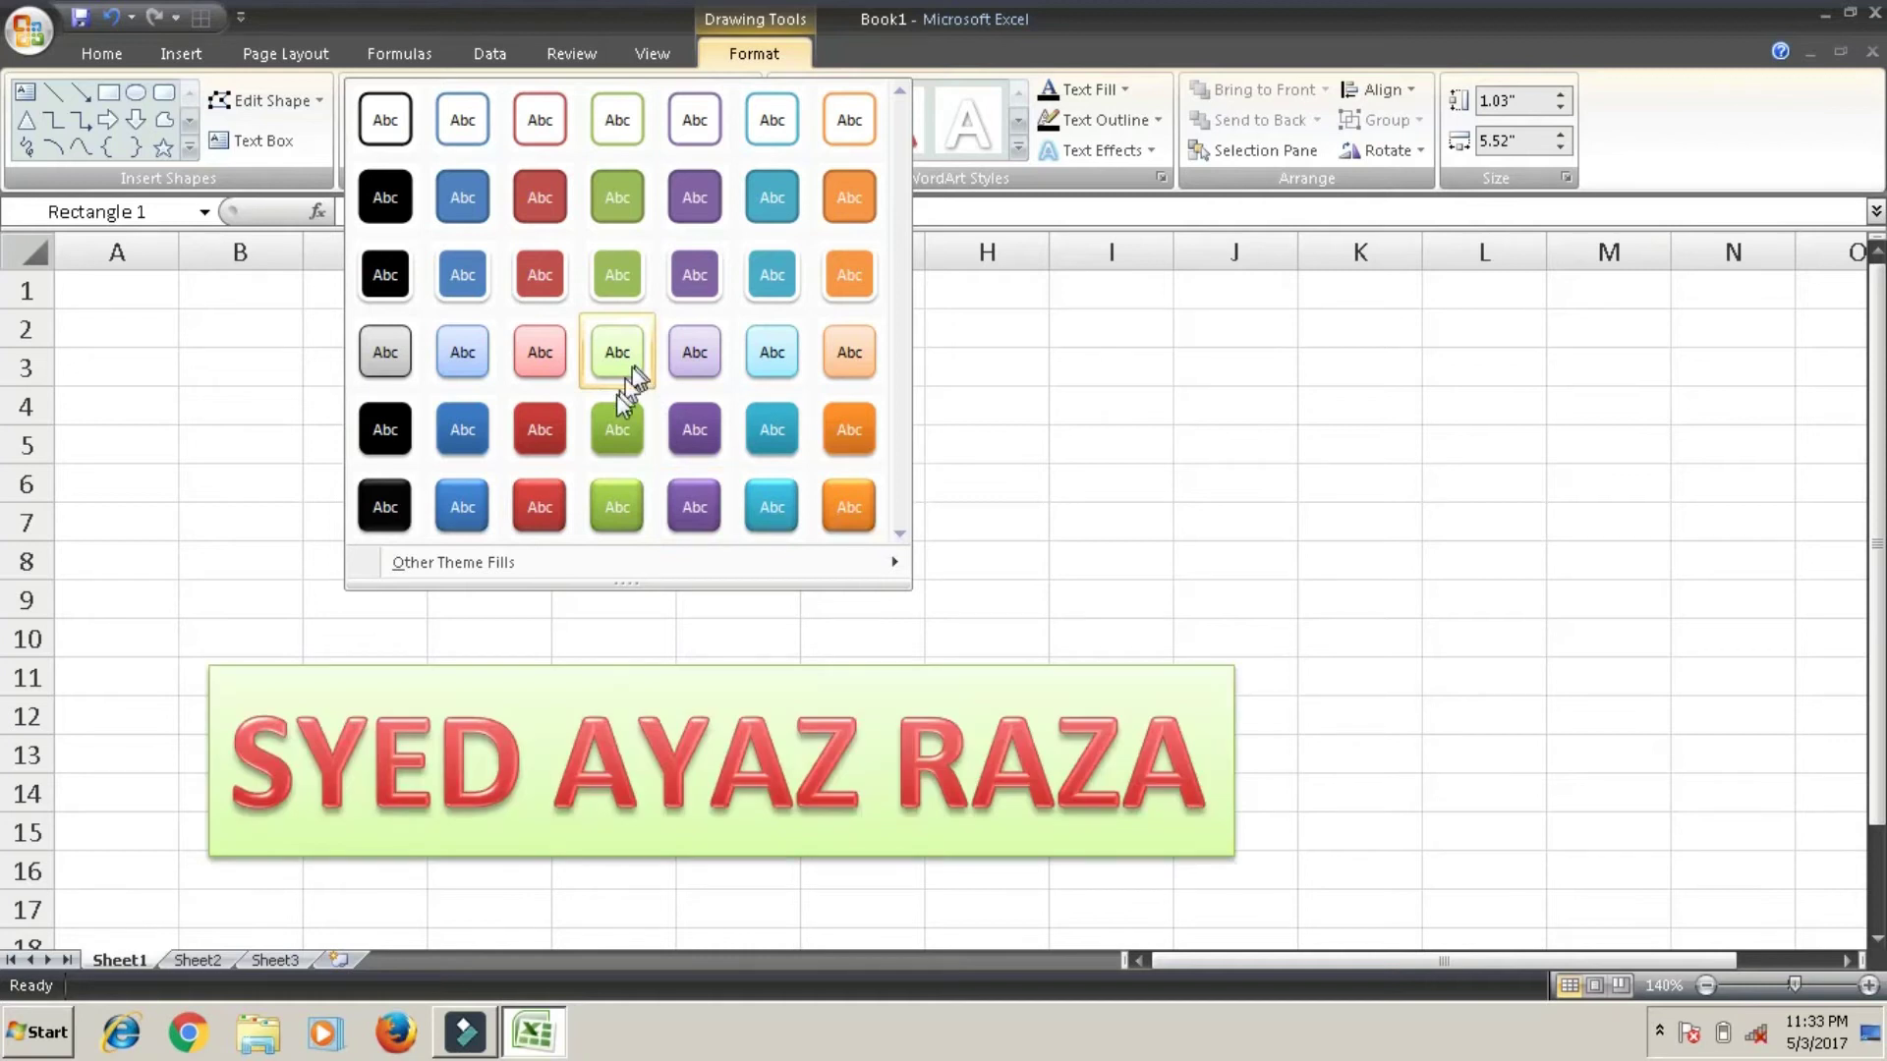
left_click(616, 422)
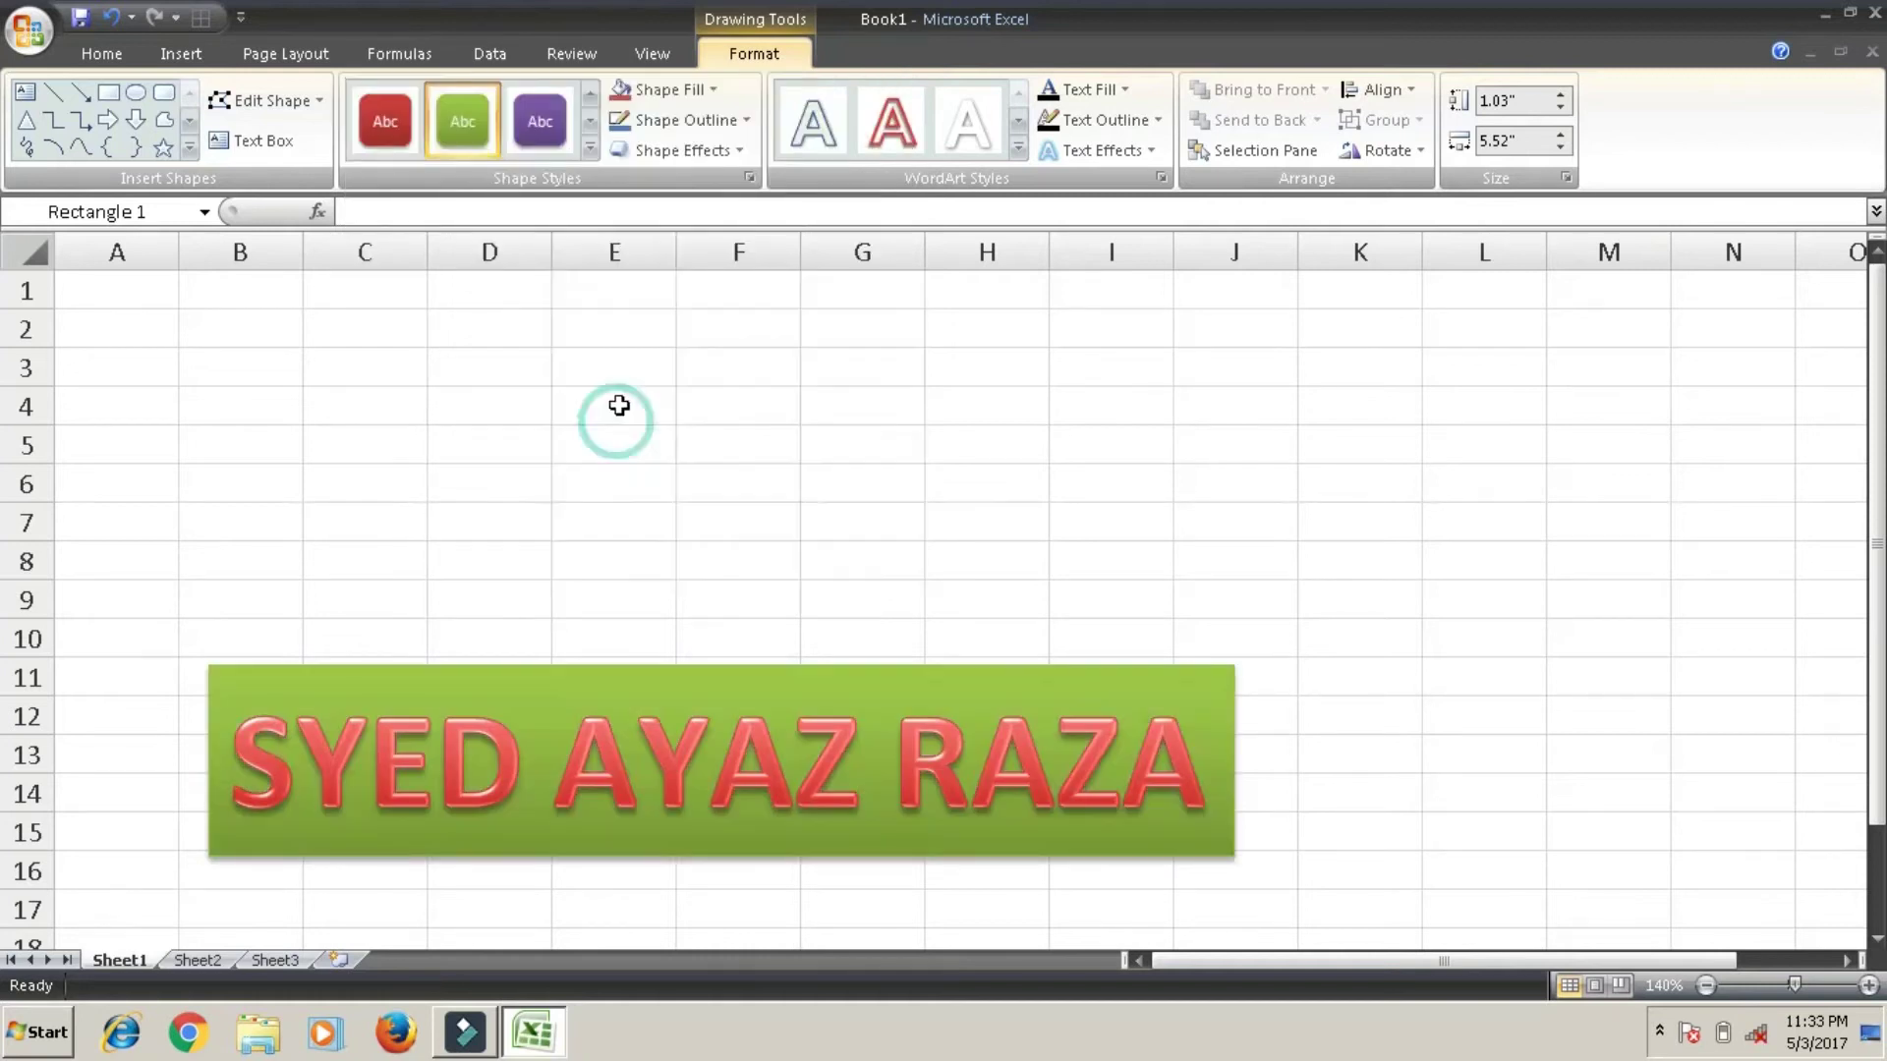
Fill the WordArt box with a green gradient and give it a 3 pt red outline.
left_click(711, 91)
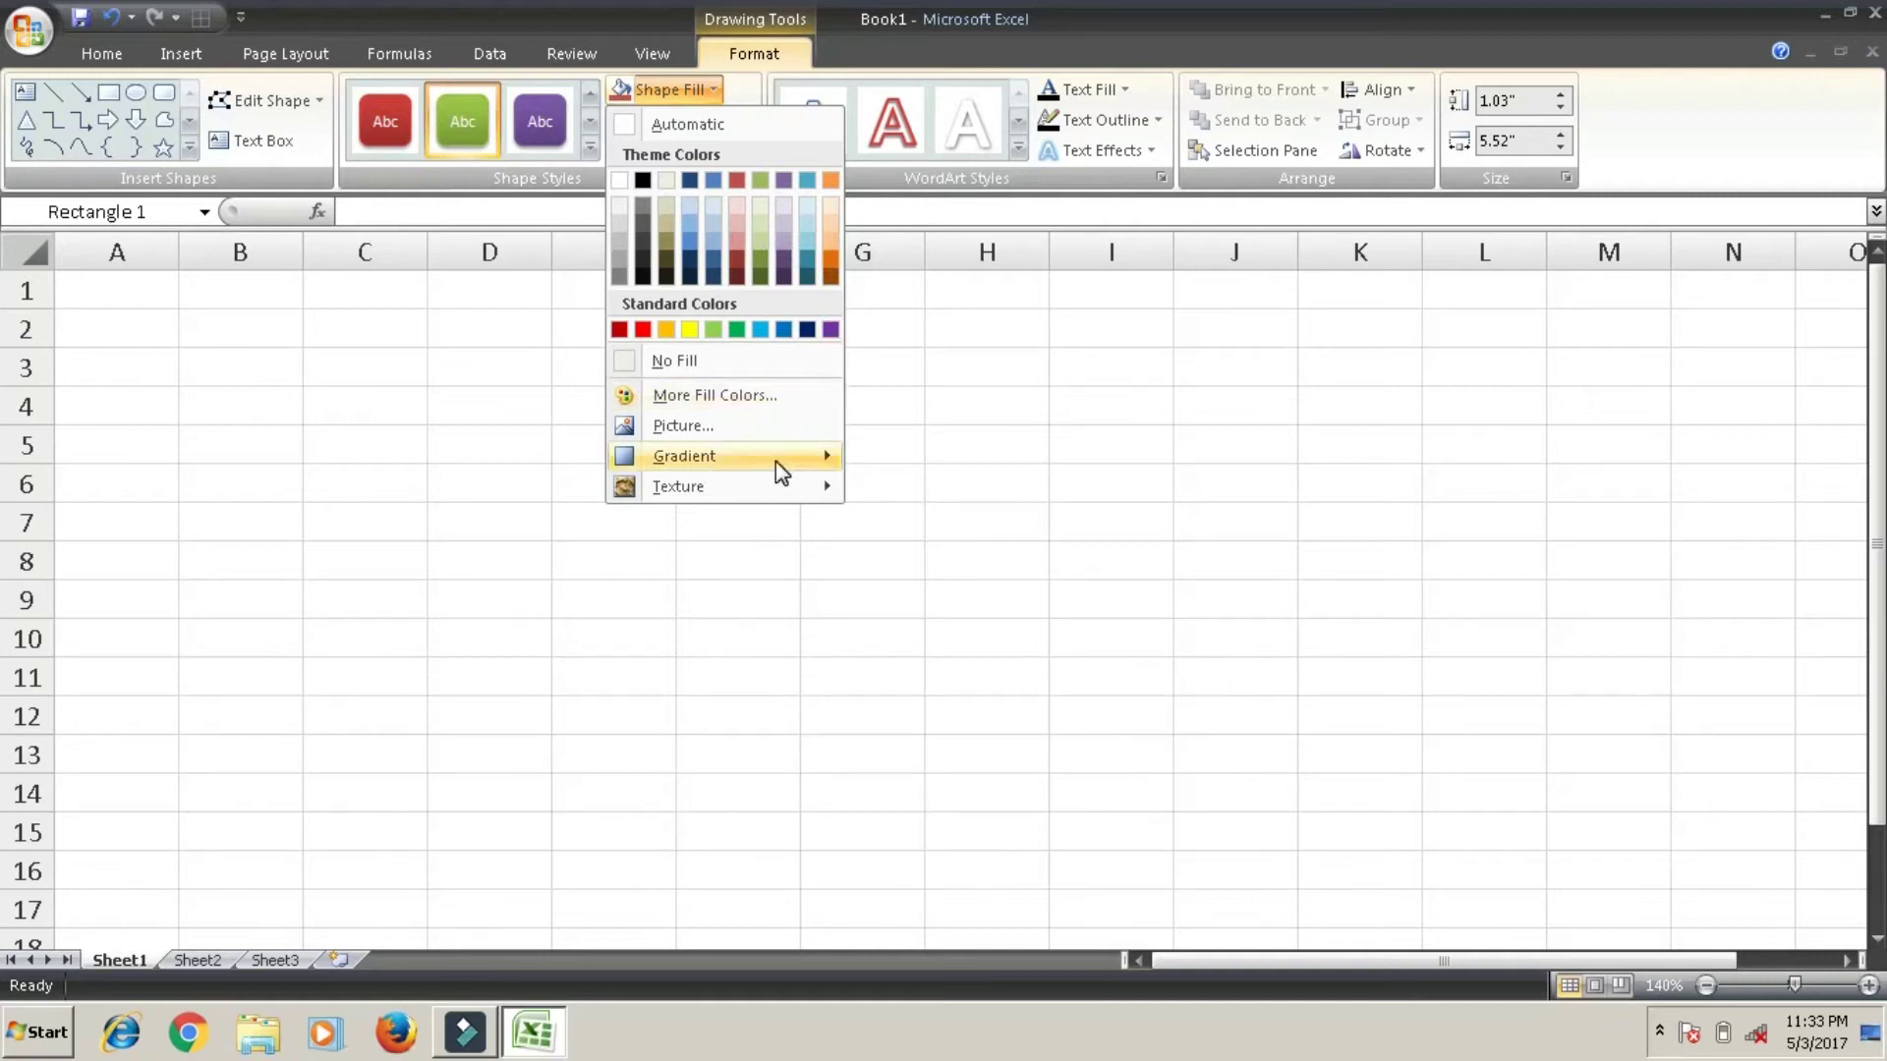
mouse_move(686, 456)
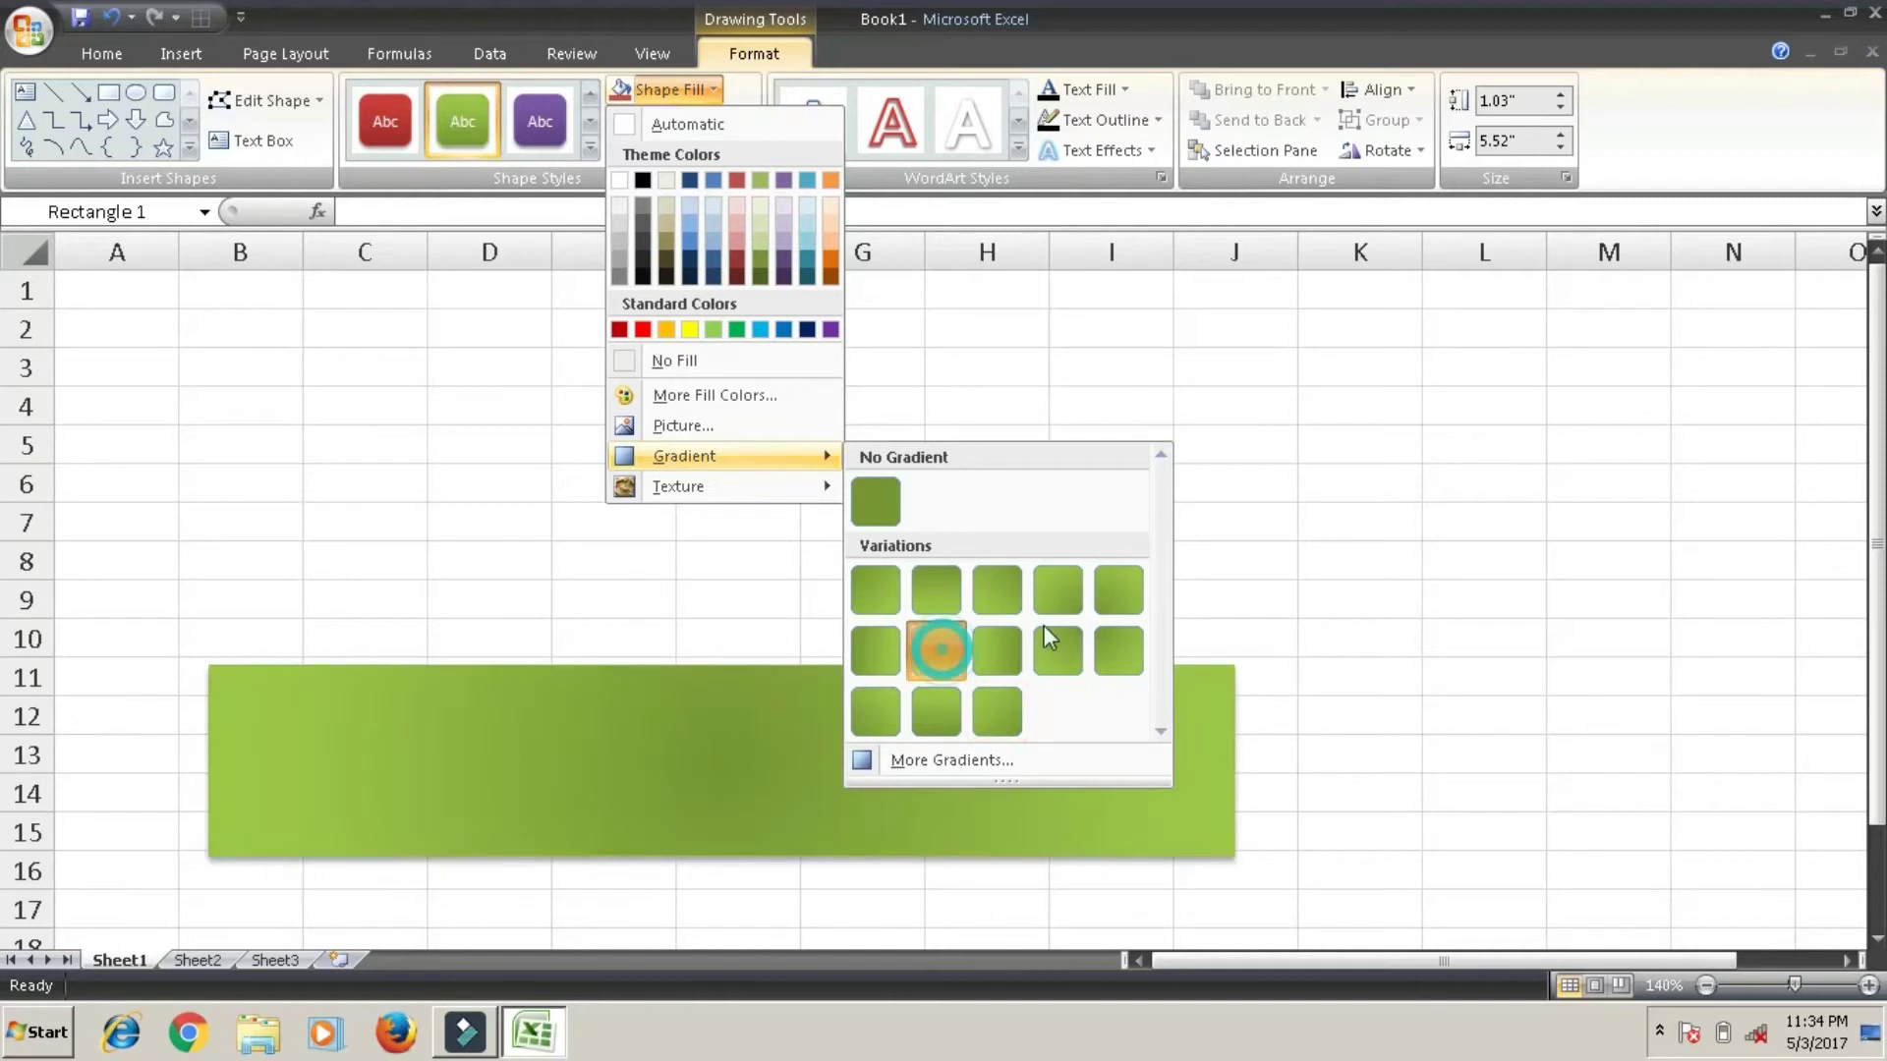
left_click(941, 650)
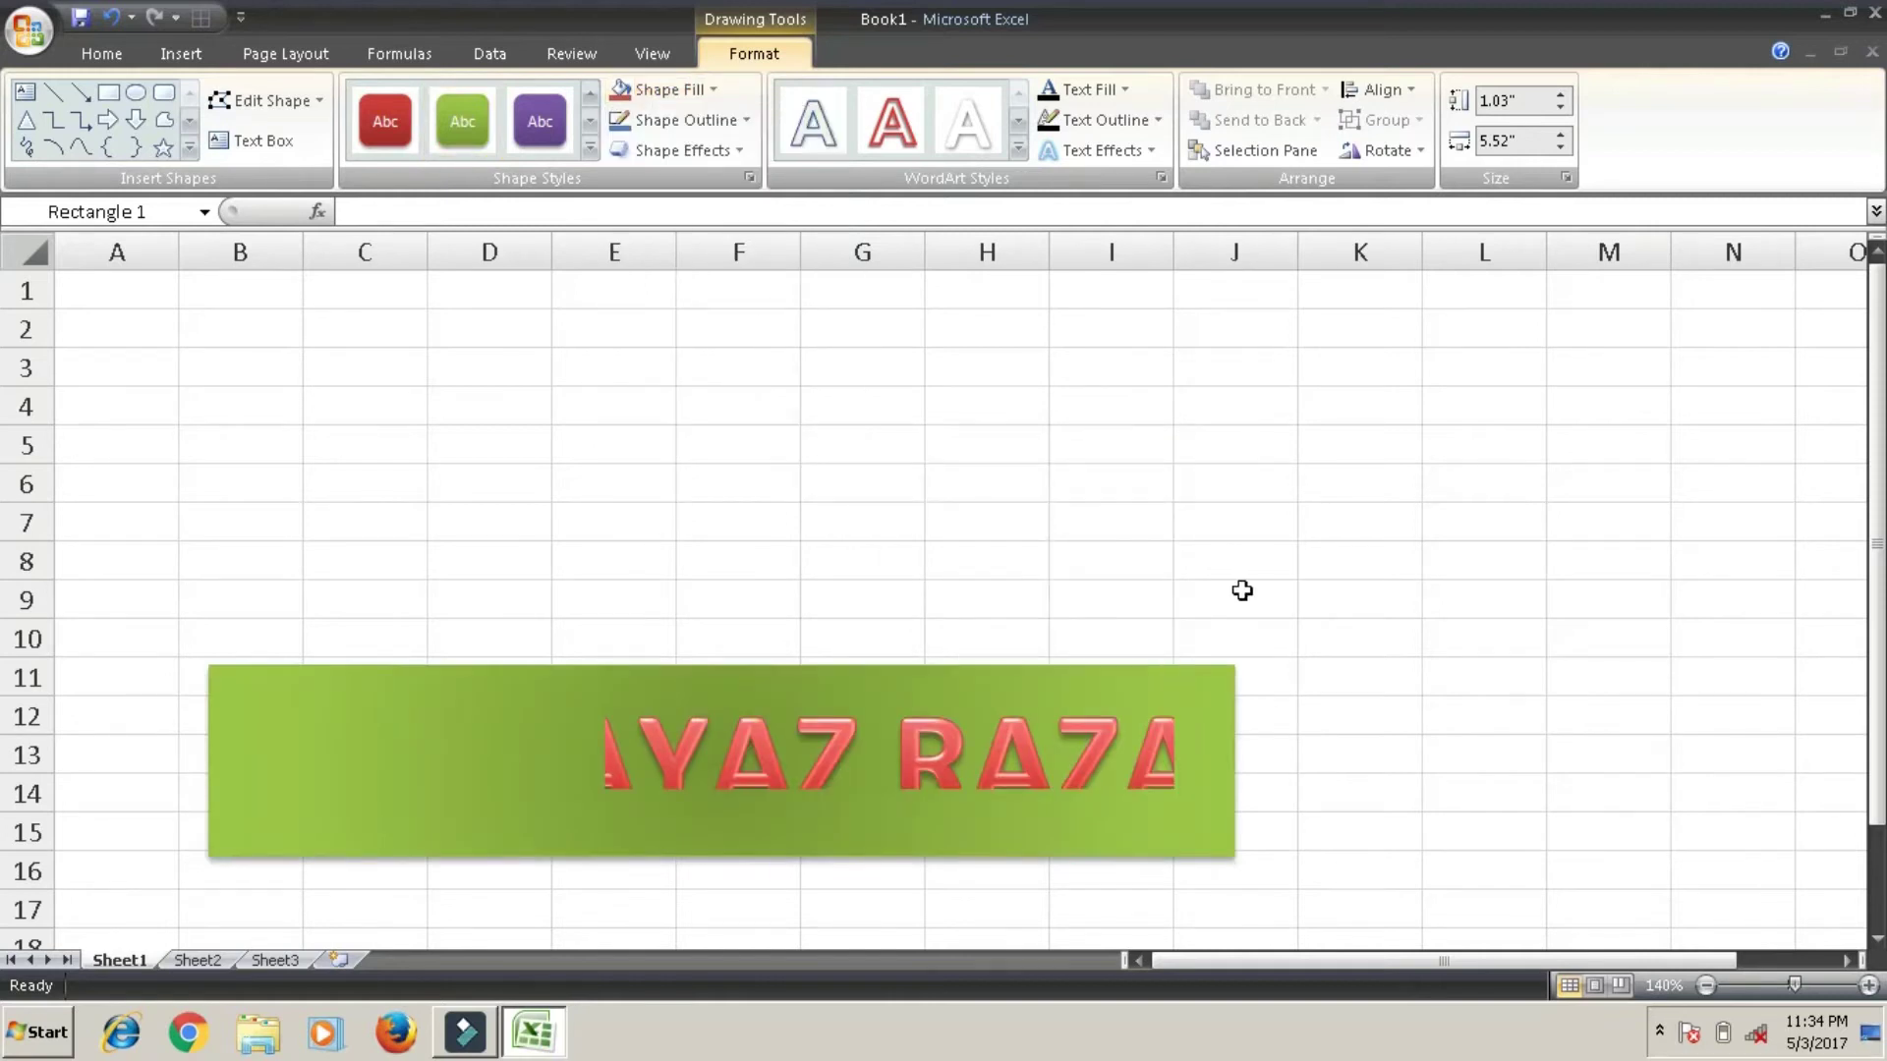
left_click(742, 123)
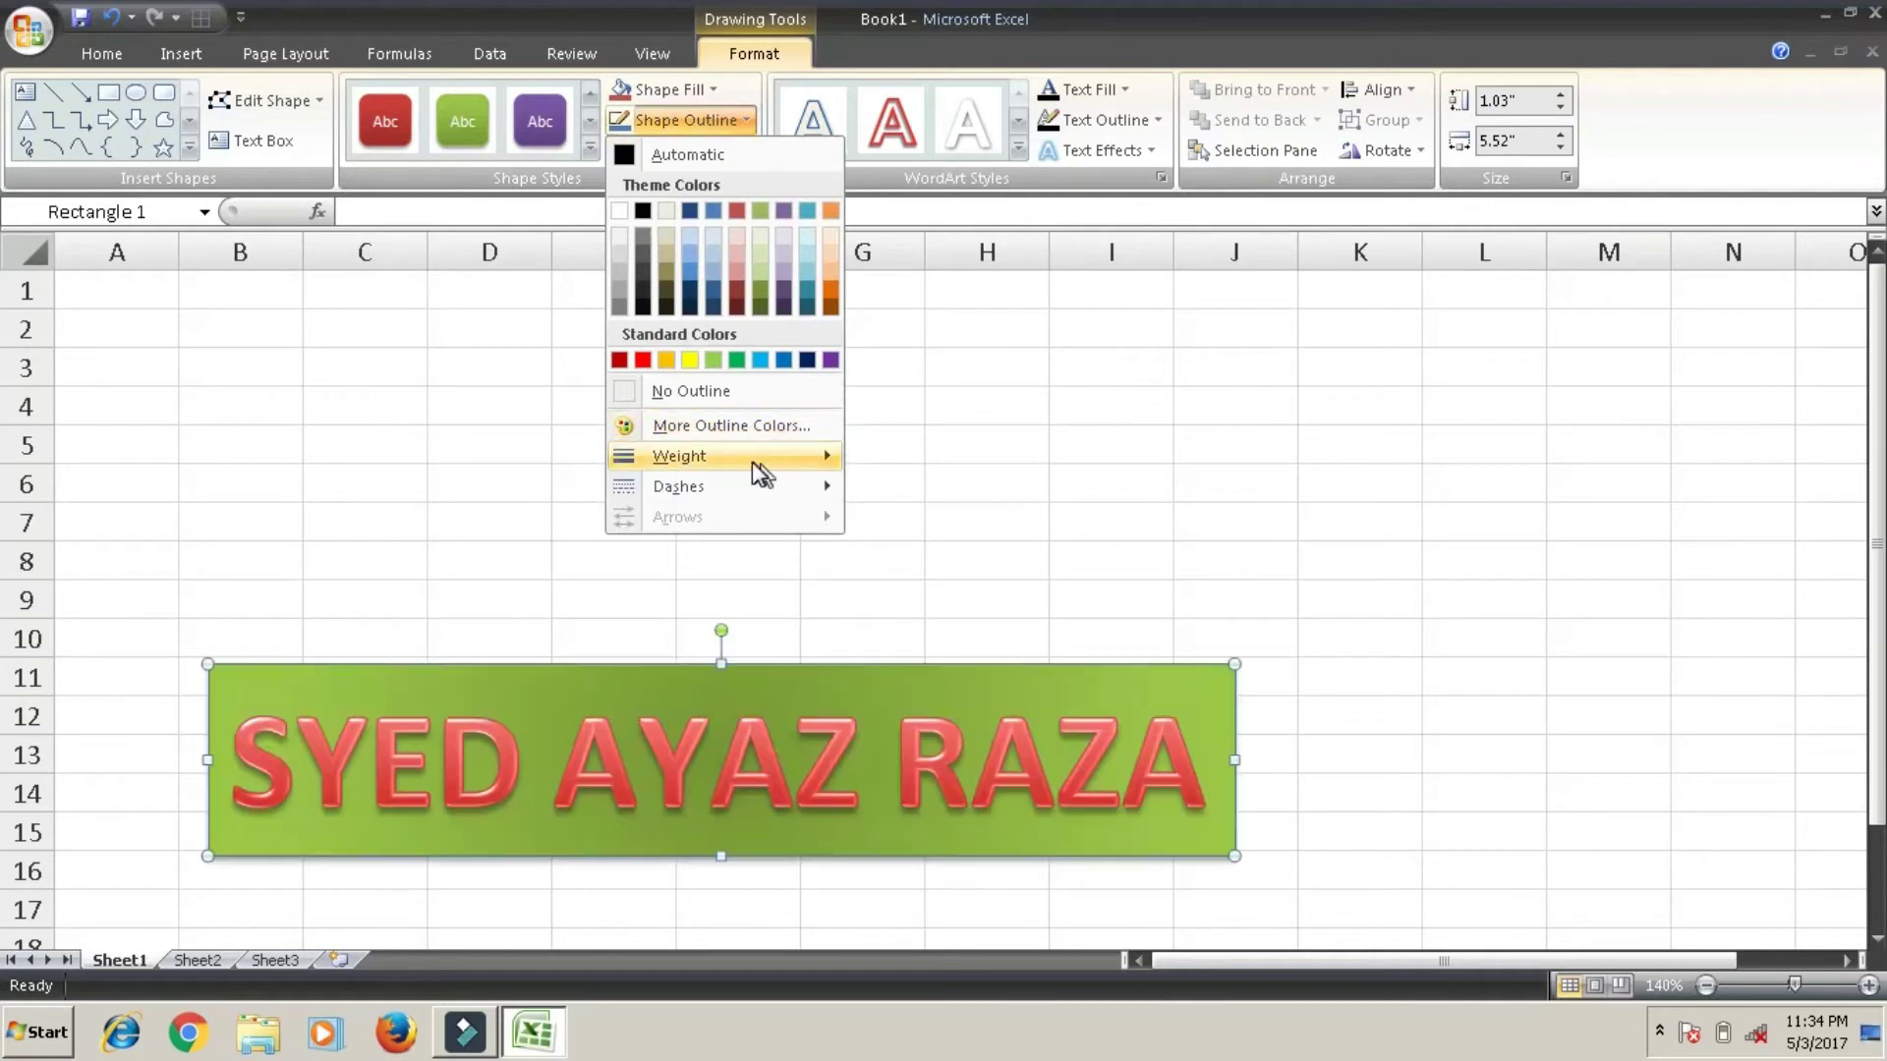
mouse_move(680, 456)
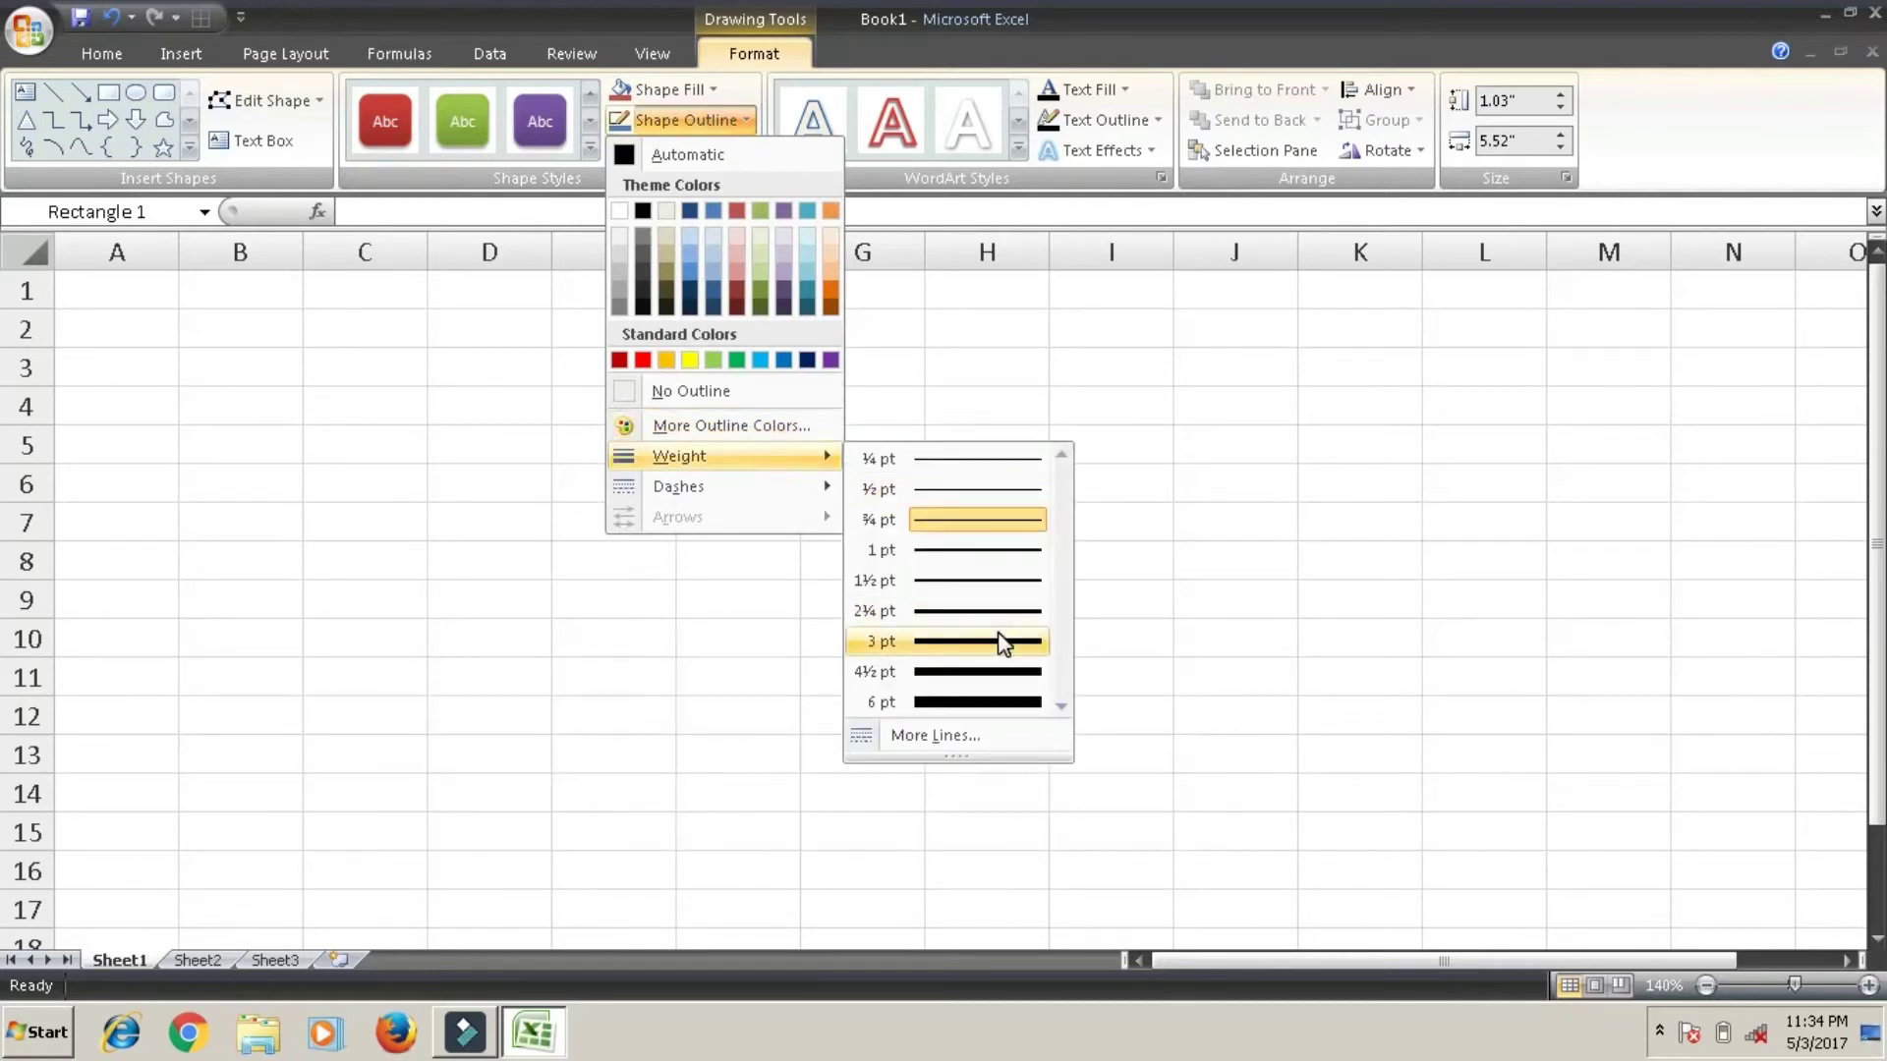
left_click(1002, 641)
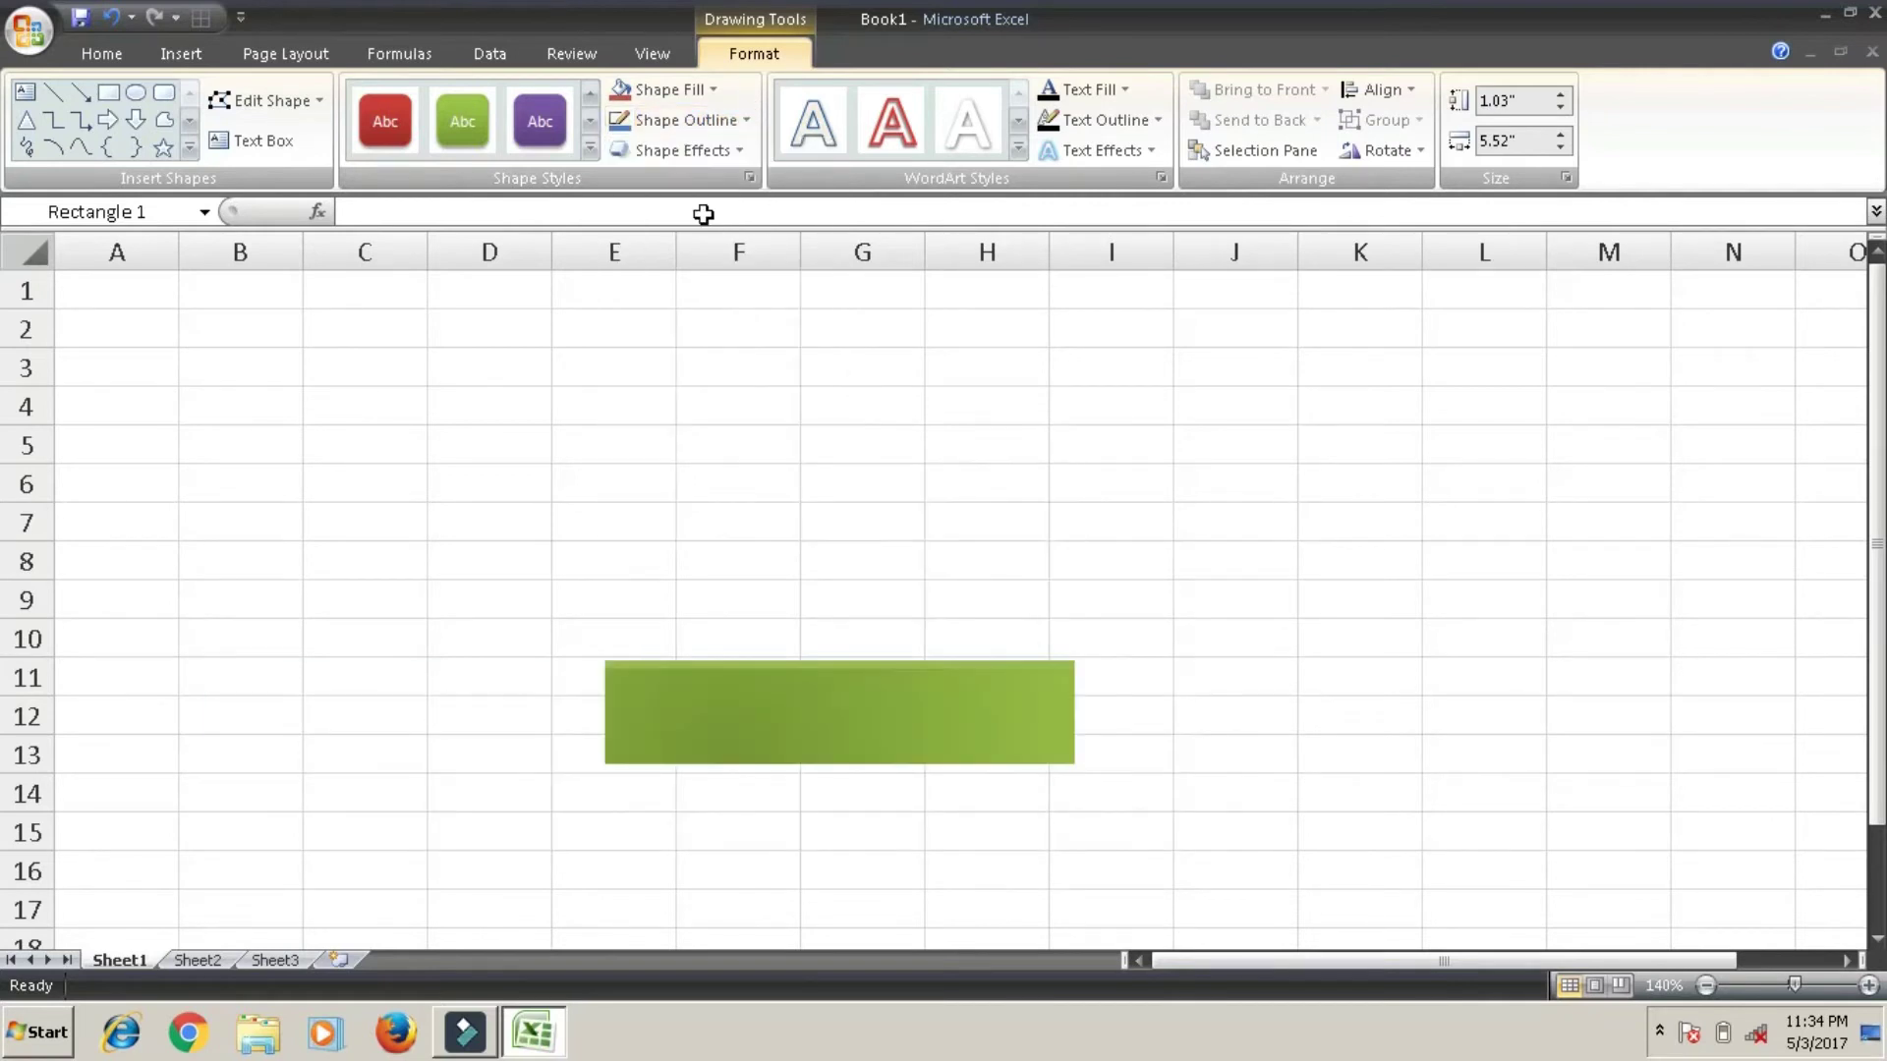
left_click(740, 121)
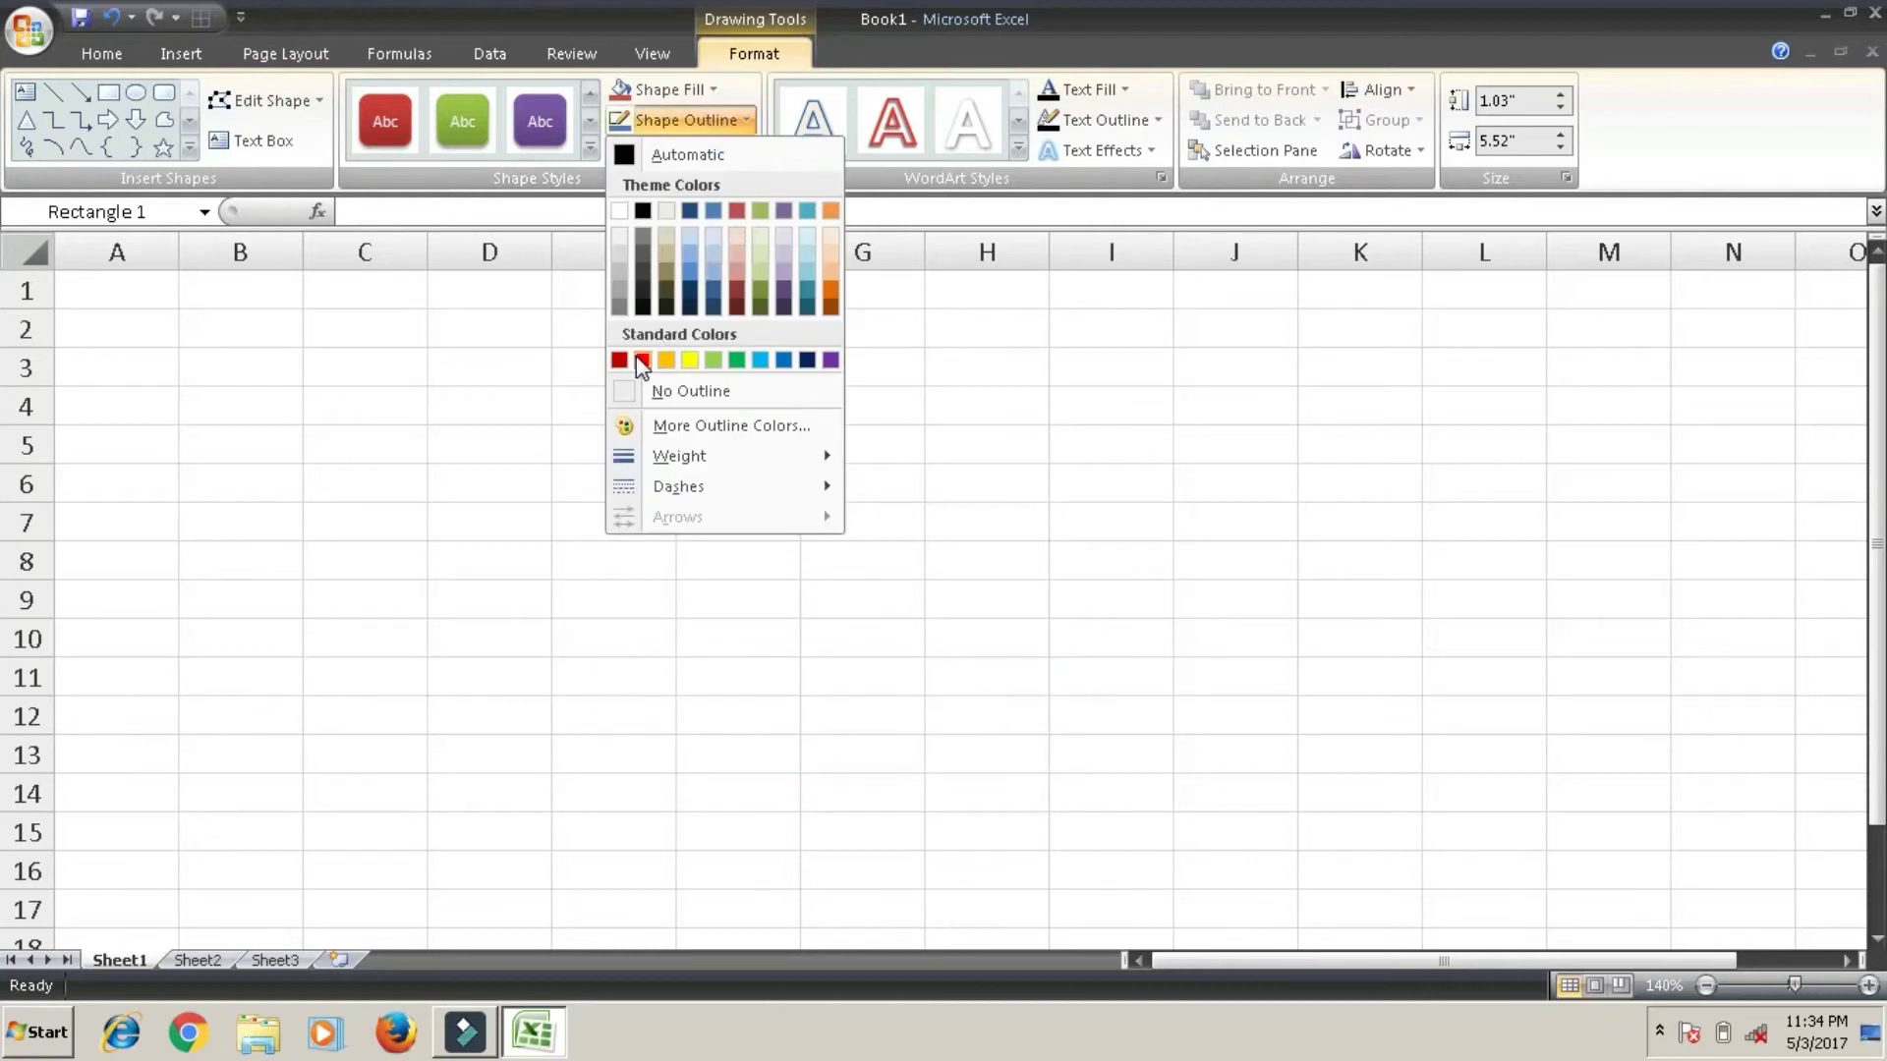
left_click(1087, 468)
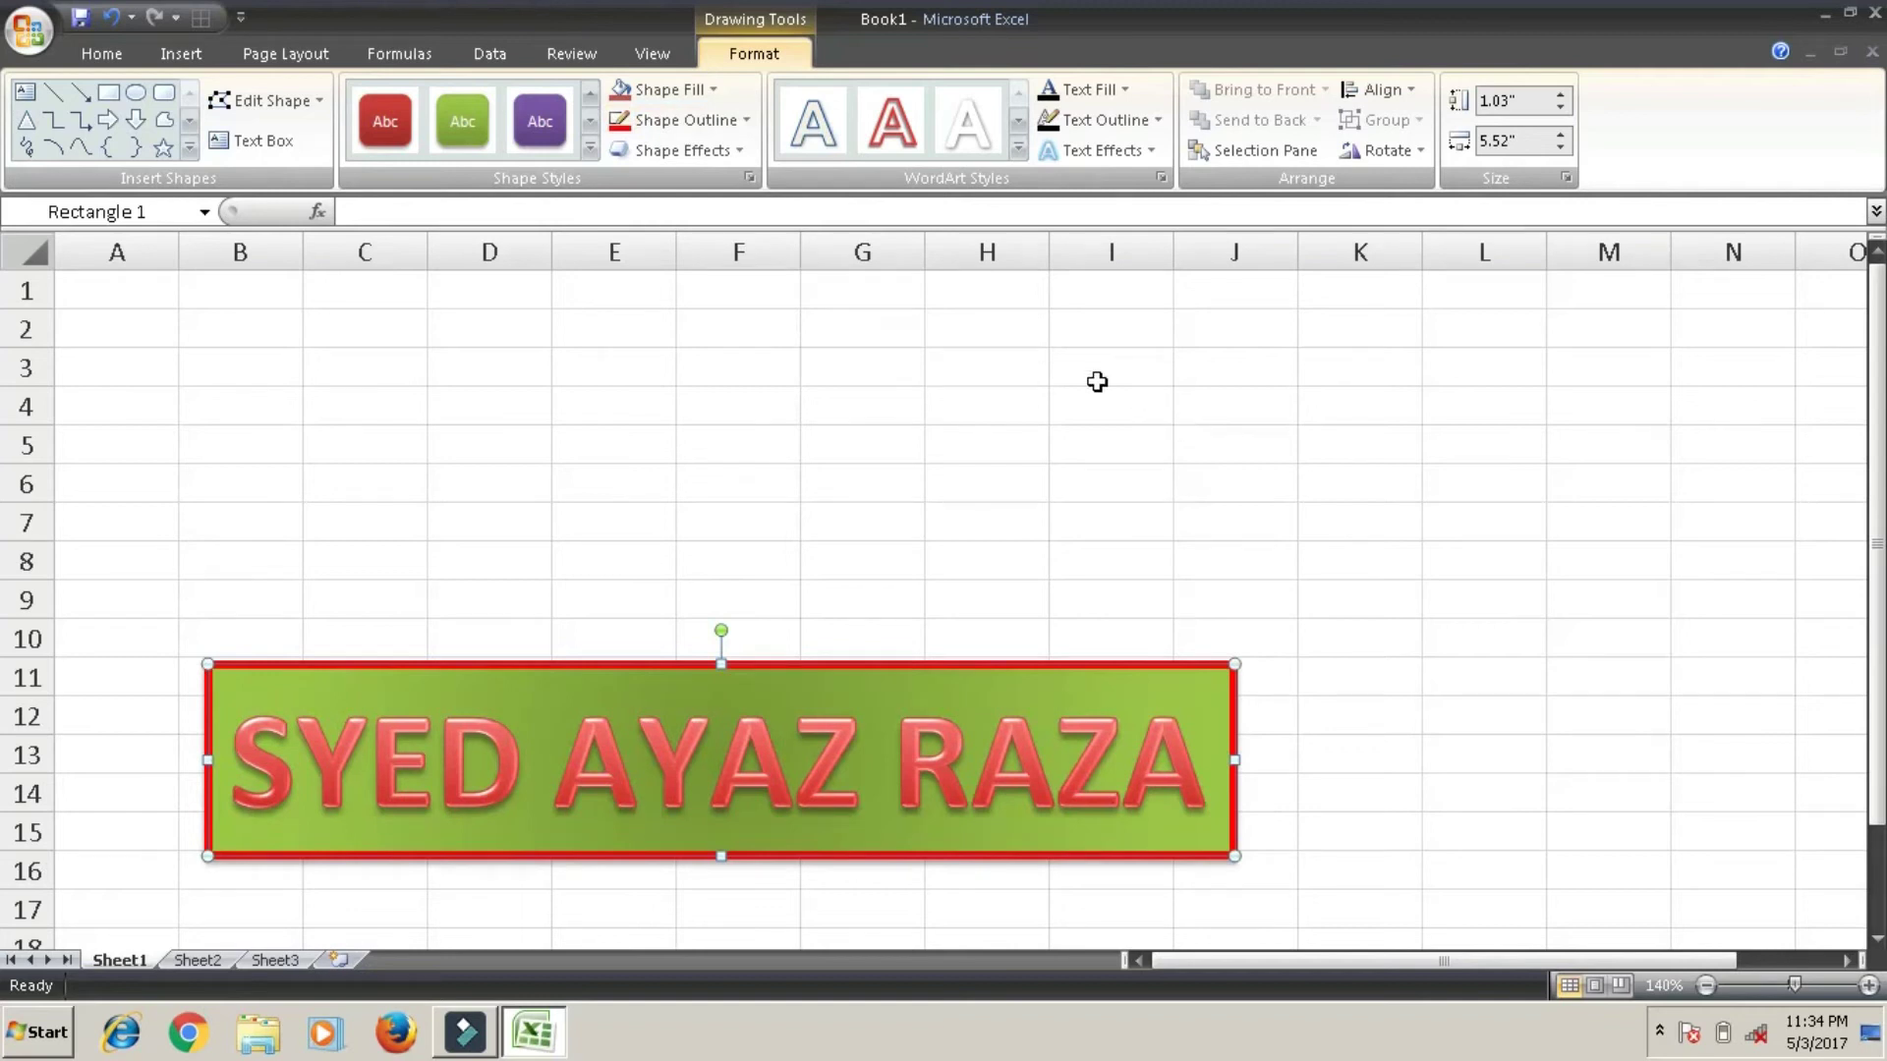
left_click(739, 150)
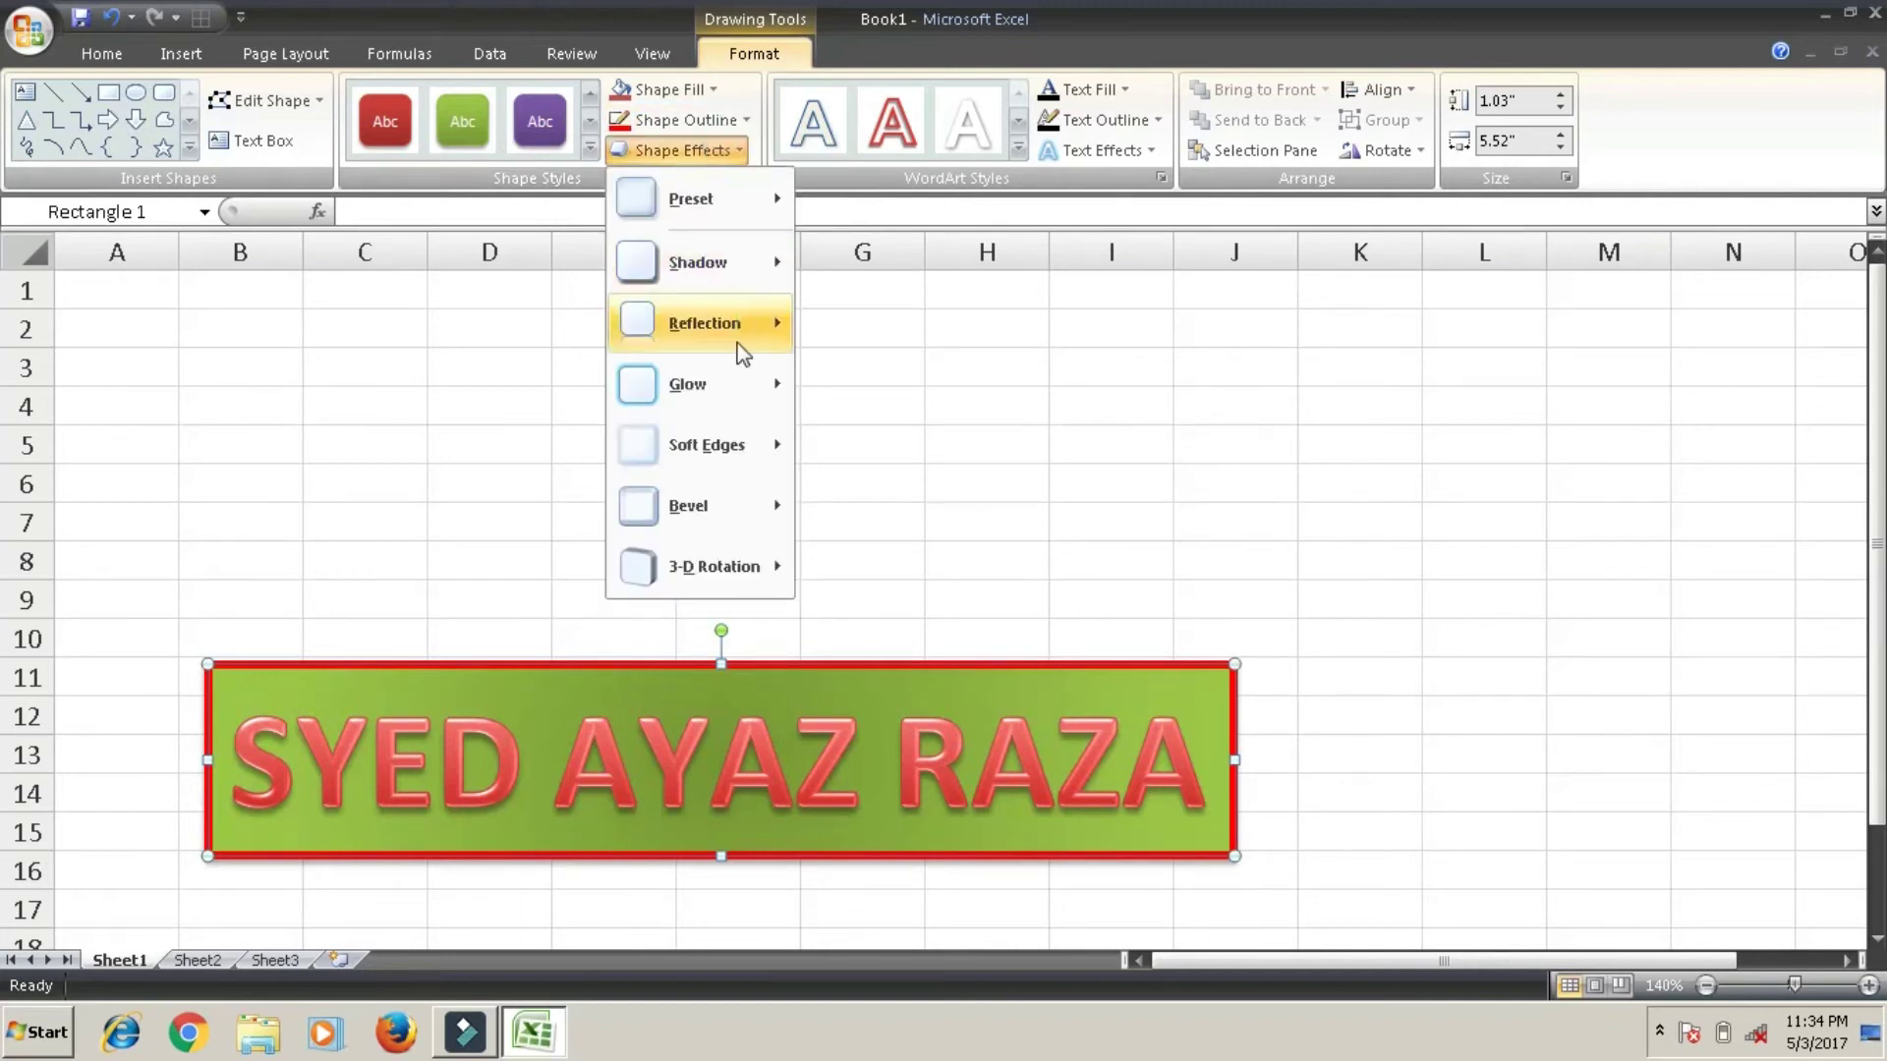
mouse_move(690, 383)
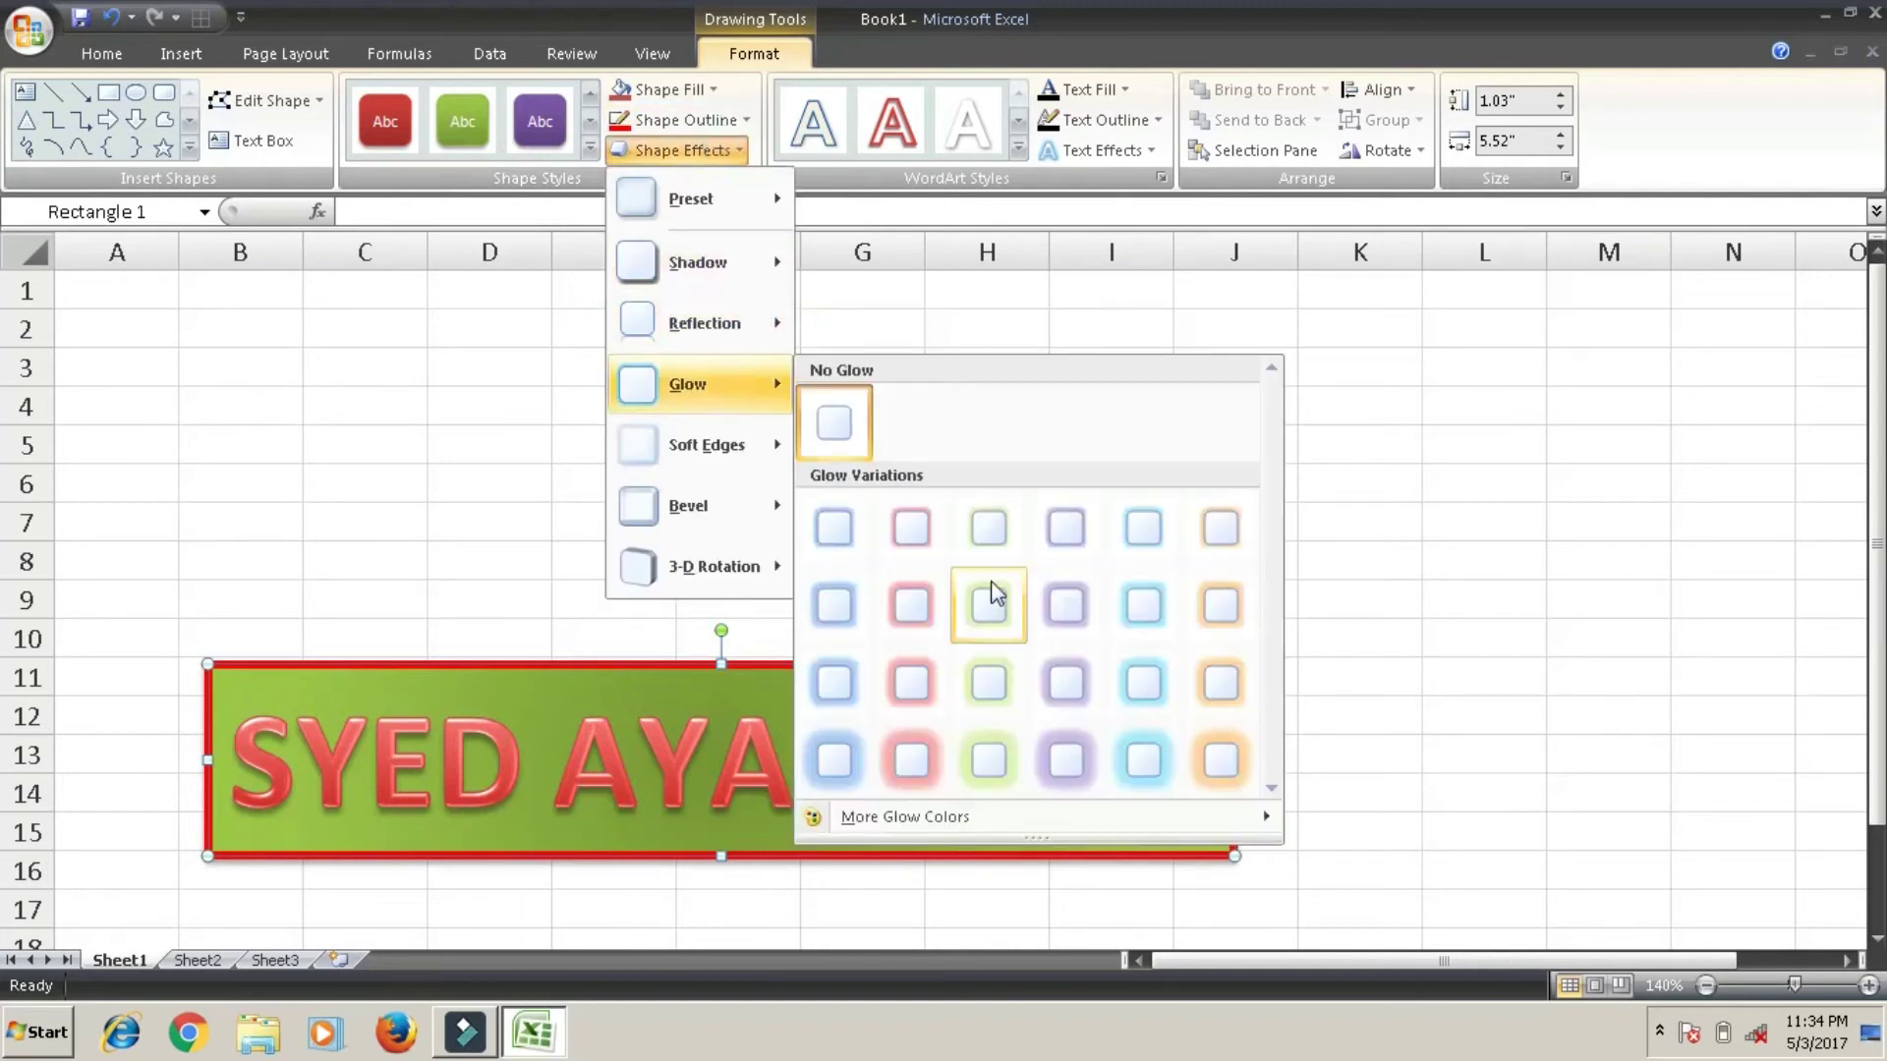
Add a light-blue glow, a bevel and a parallel 3-D rotation to the box.
left_click(1146, 616)
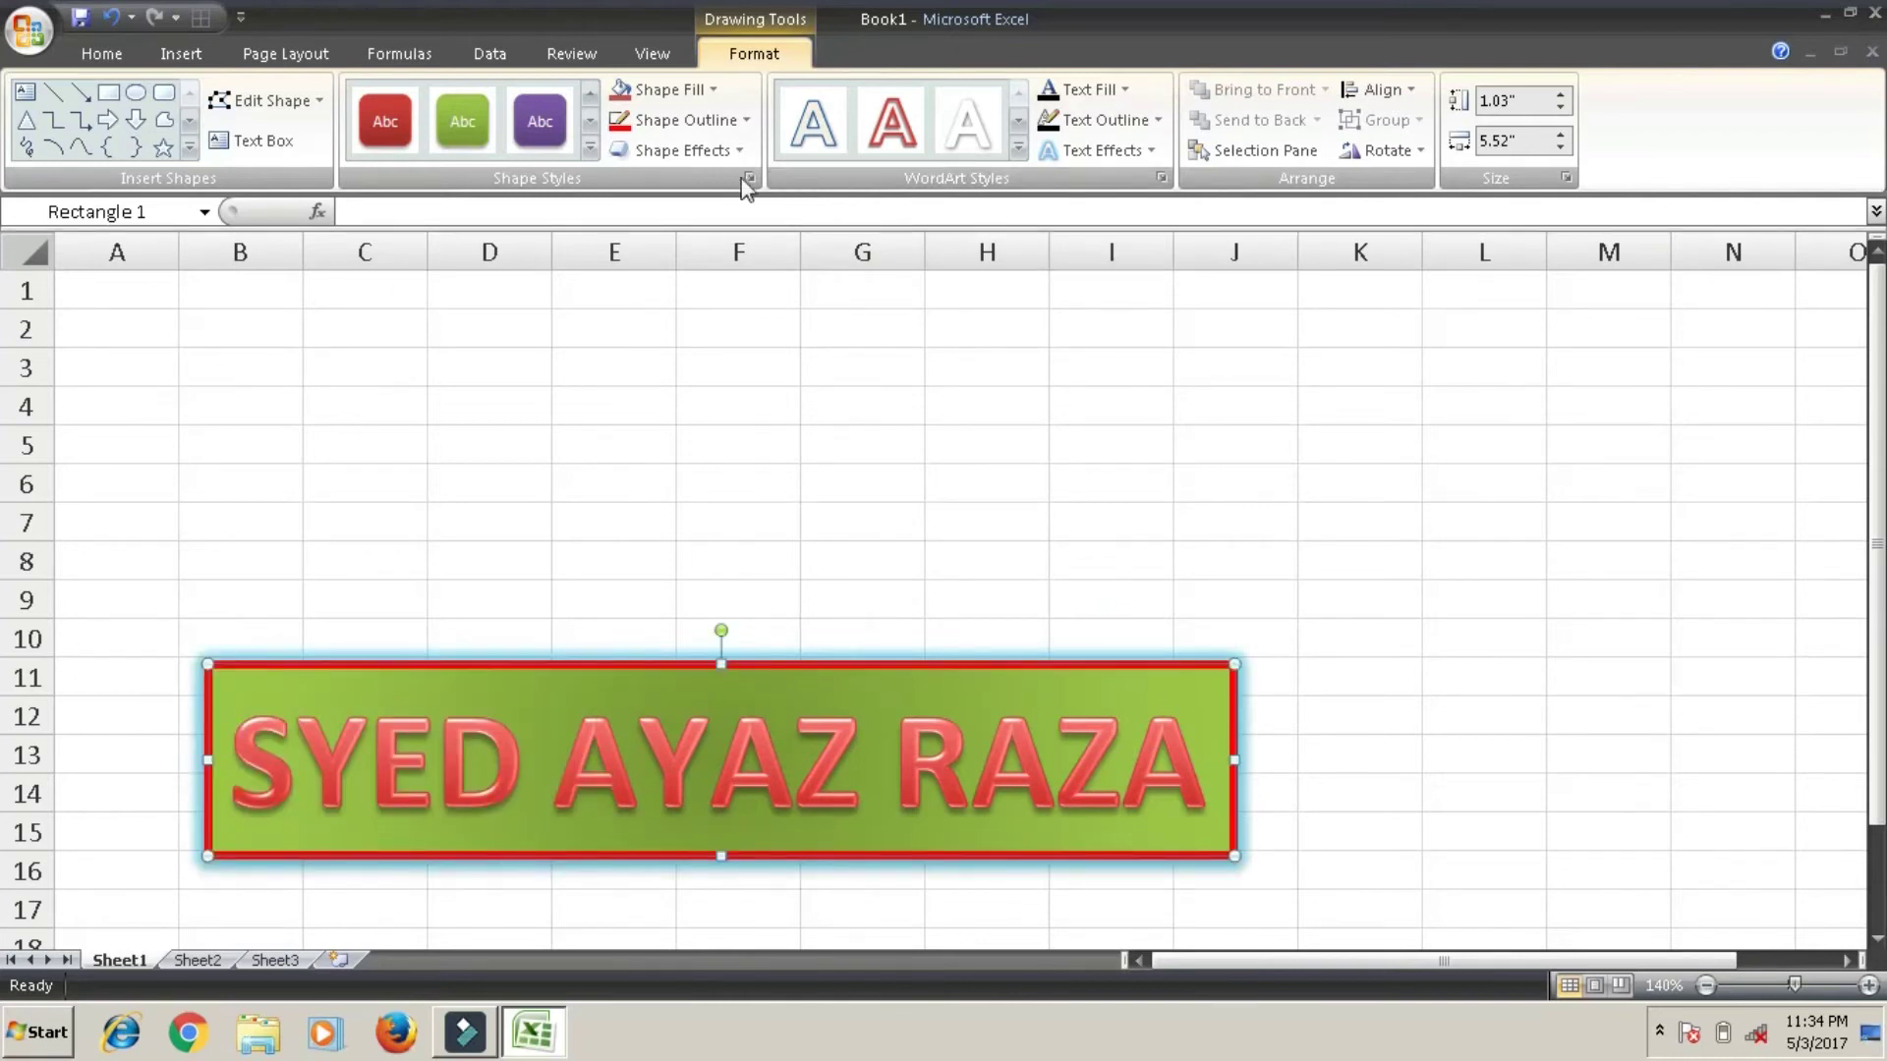
left_click(679, 152)
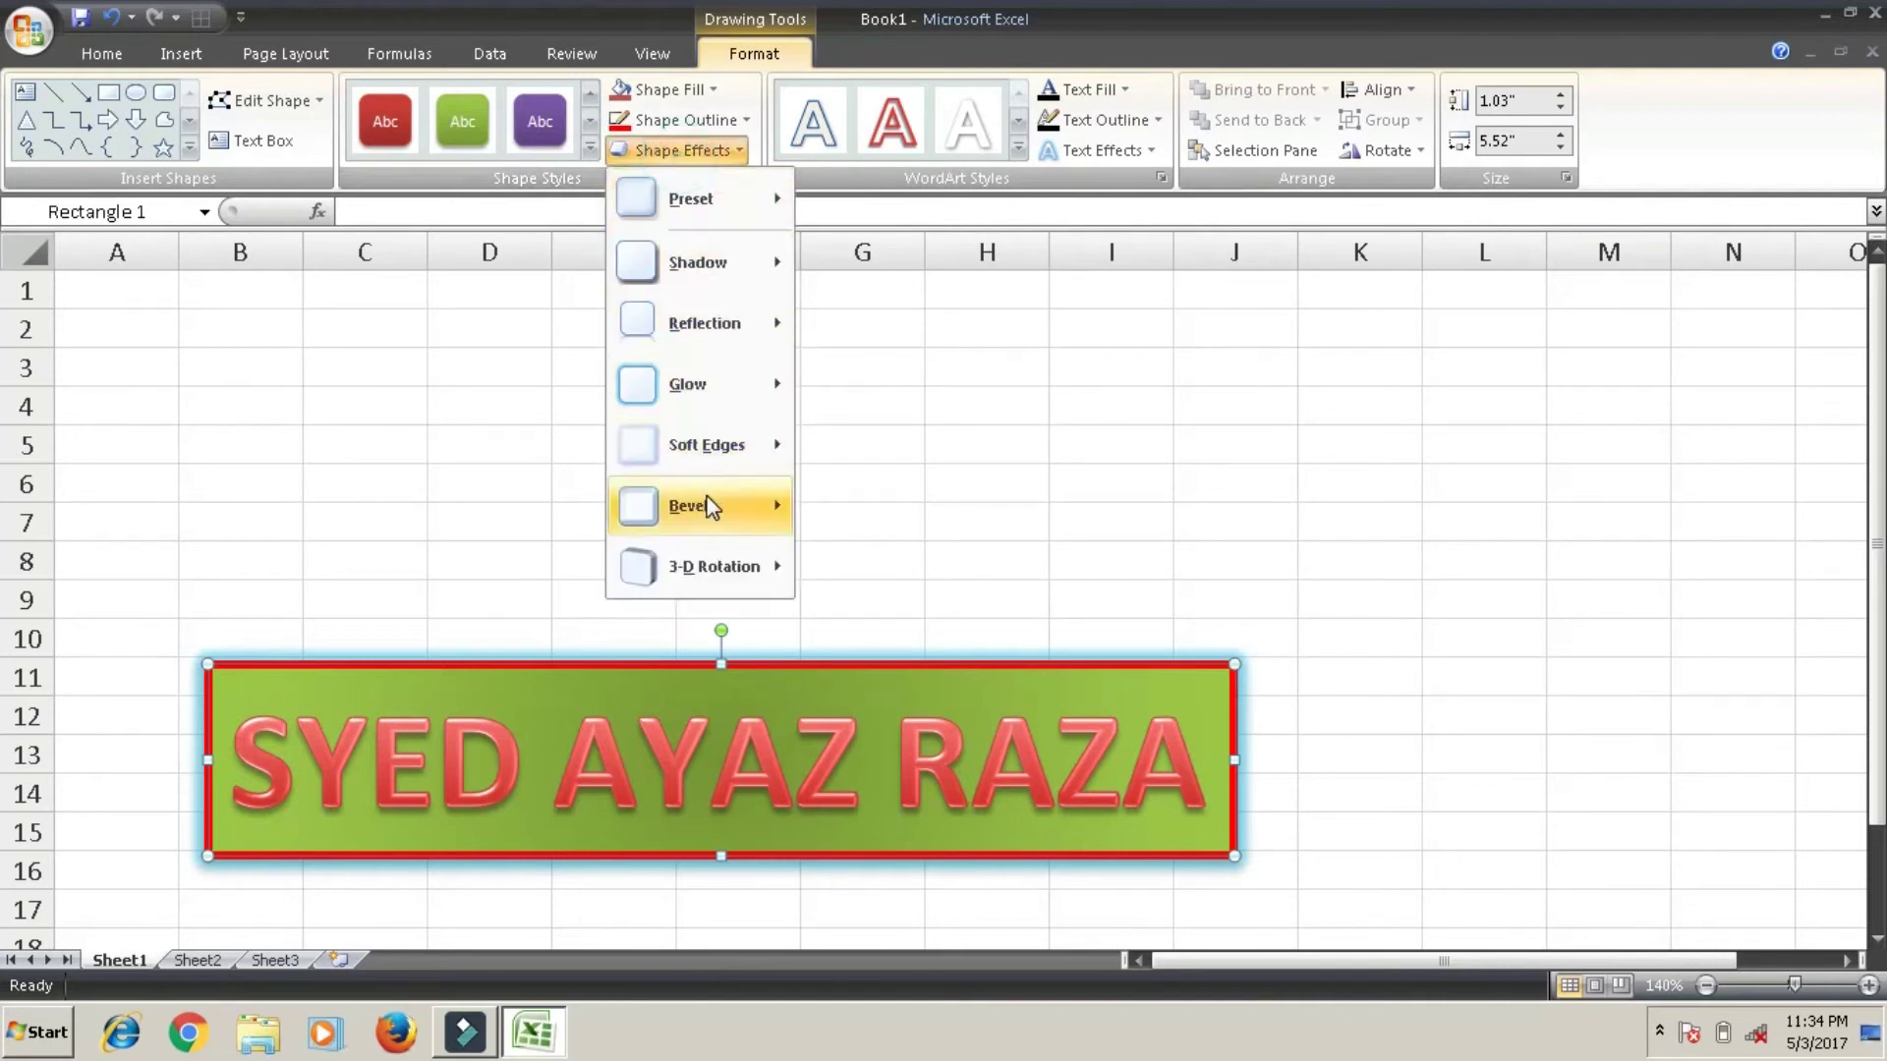
mouse_move(688, 505)
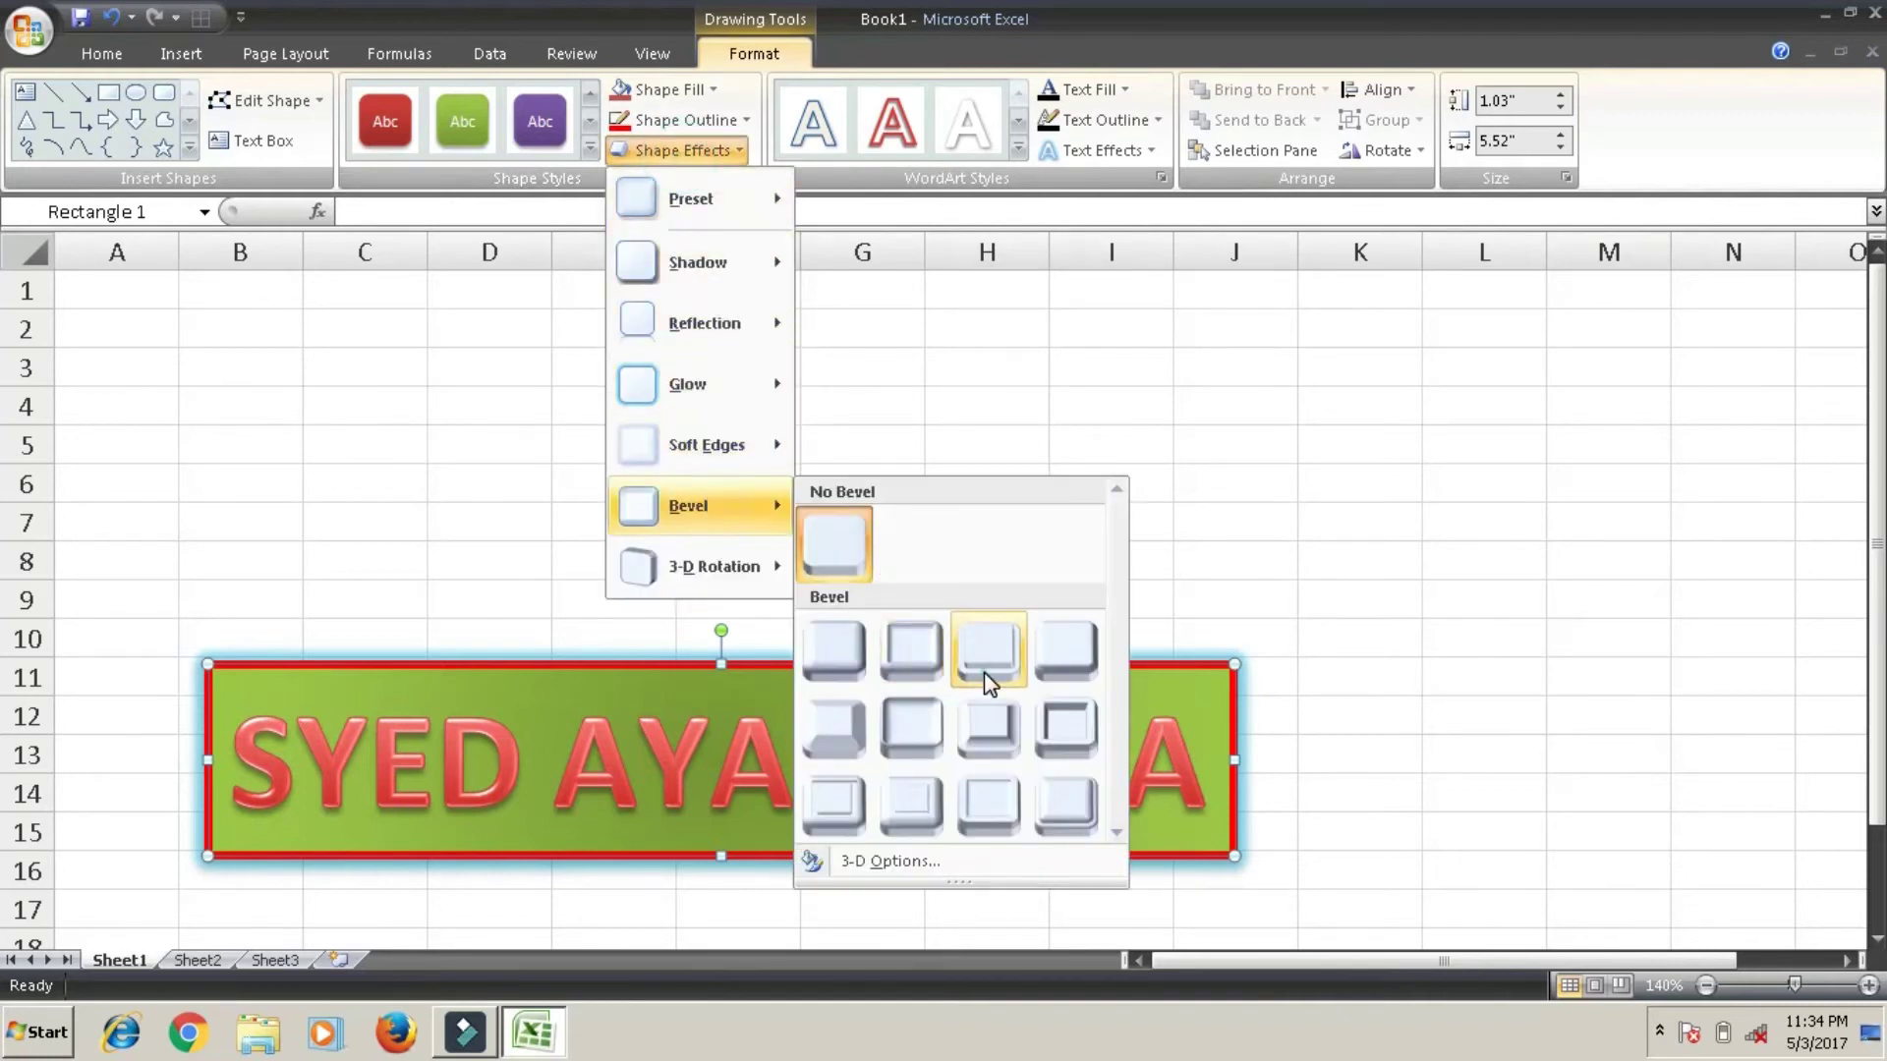
left_click(982, 672)
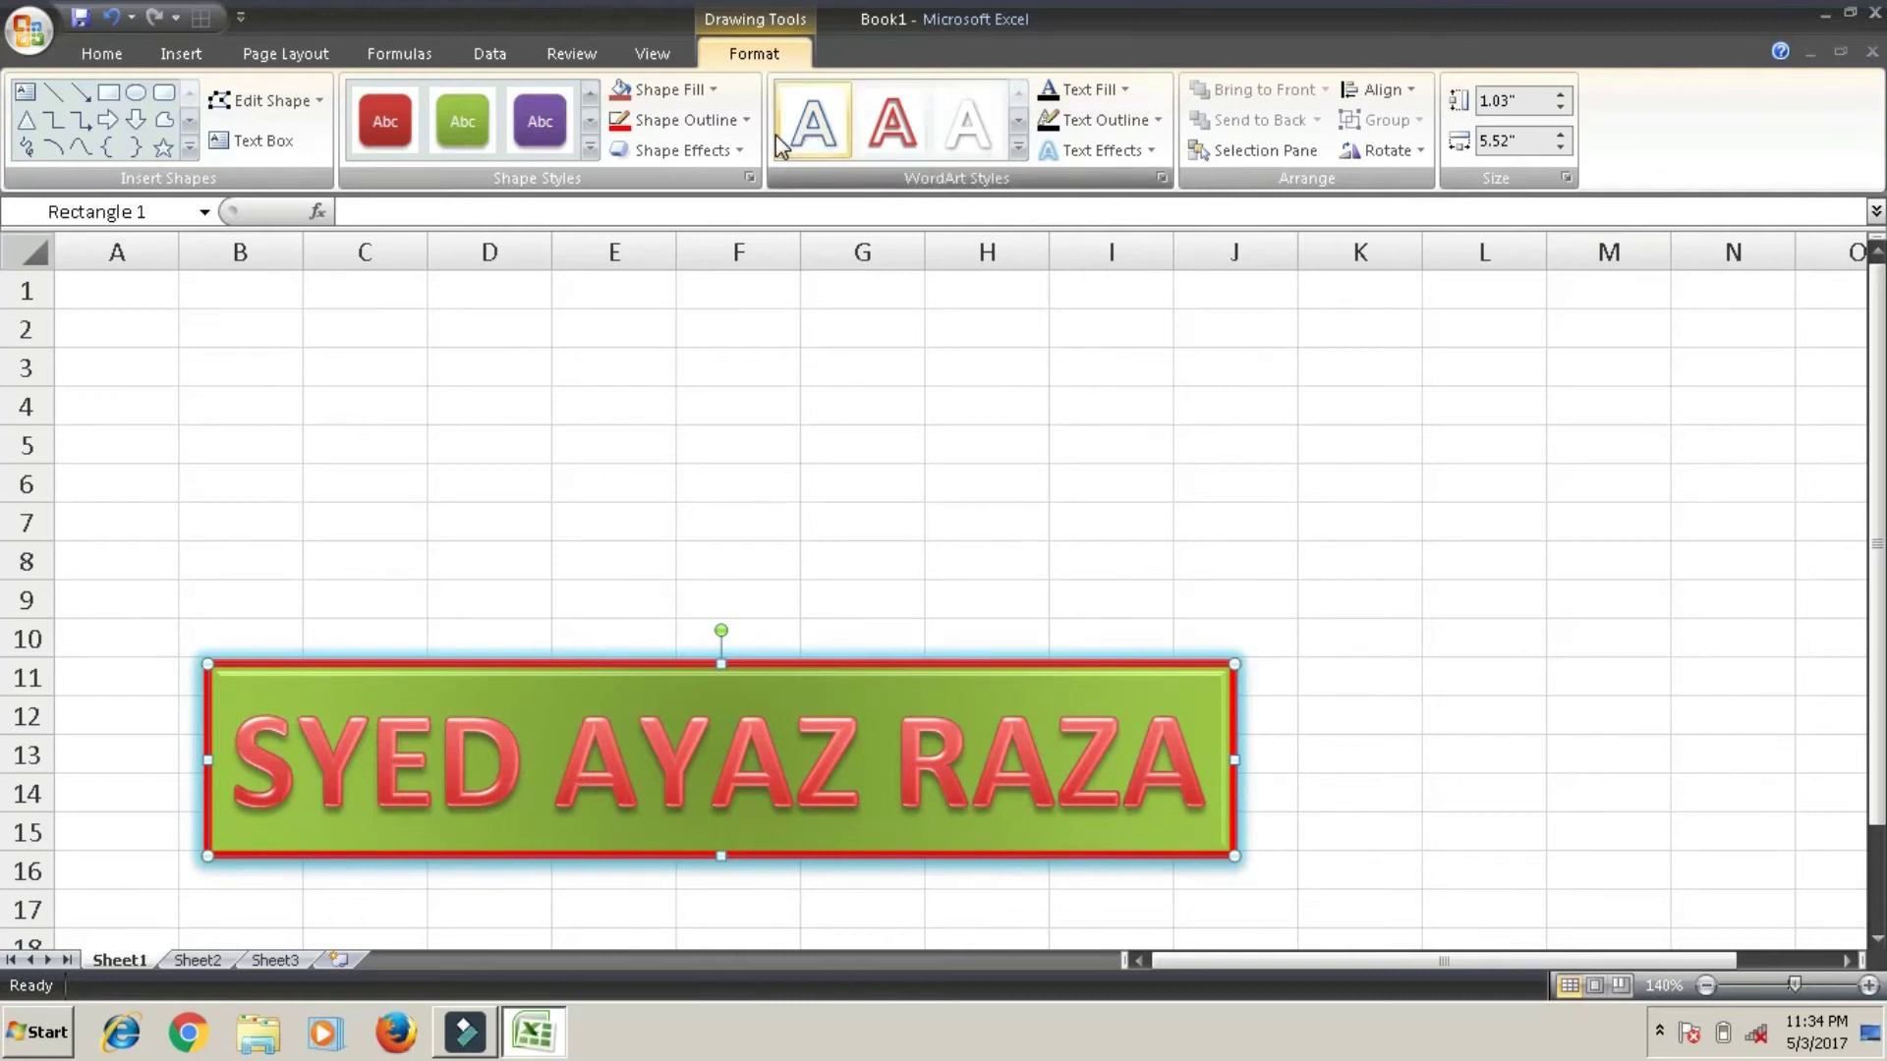
left_click(744, 152)
mouse_move(713, 566)
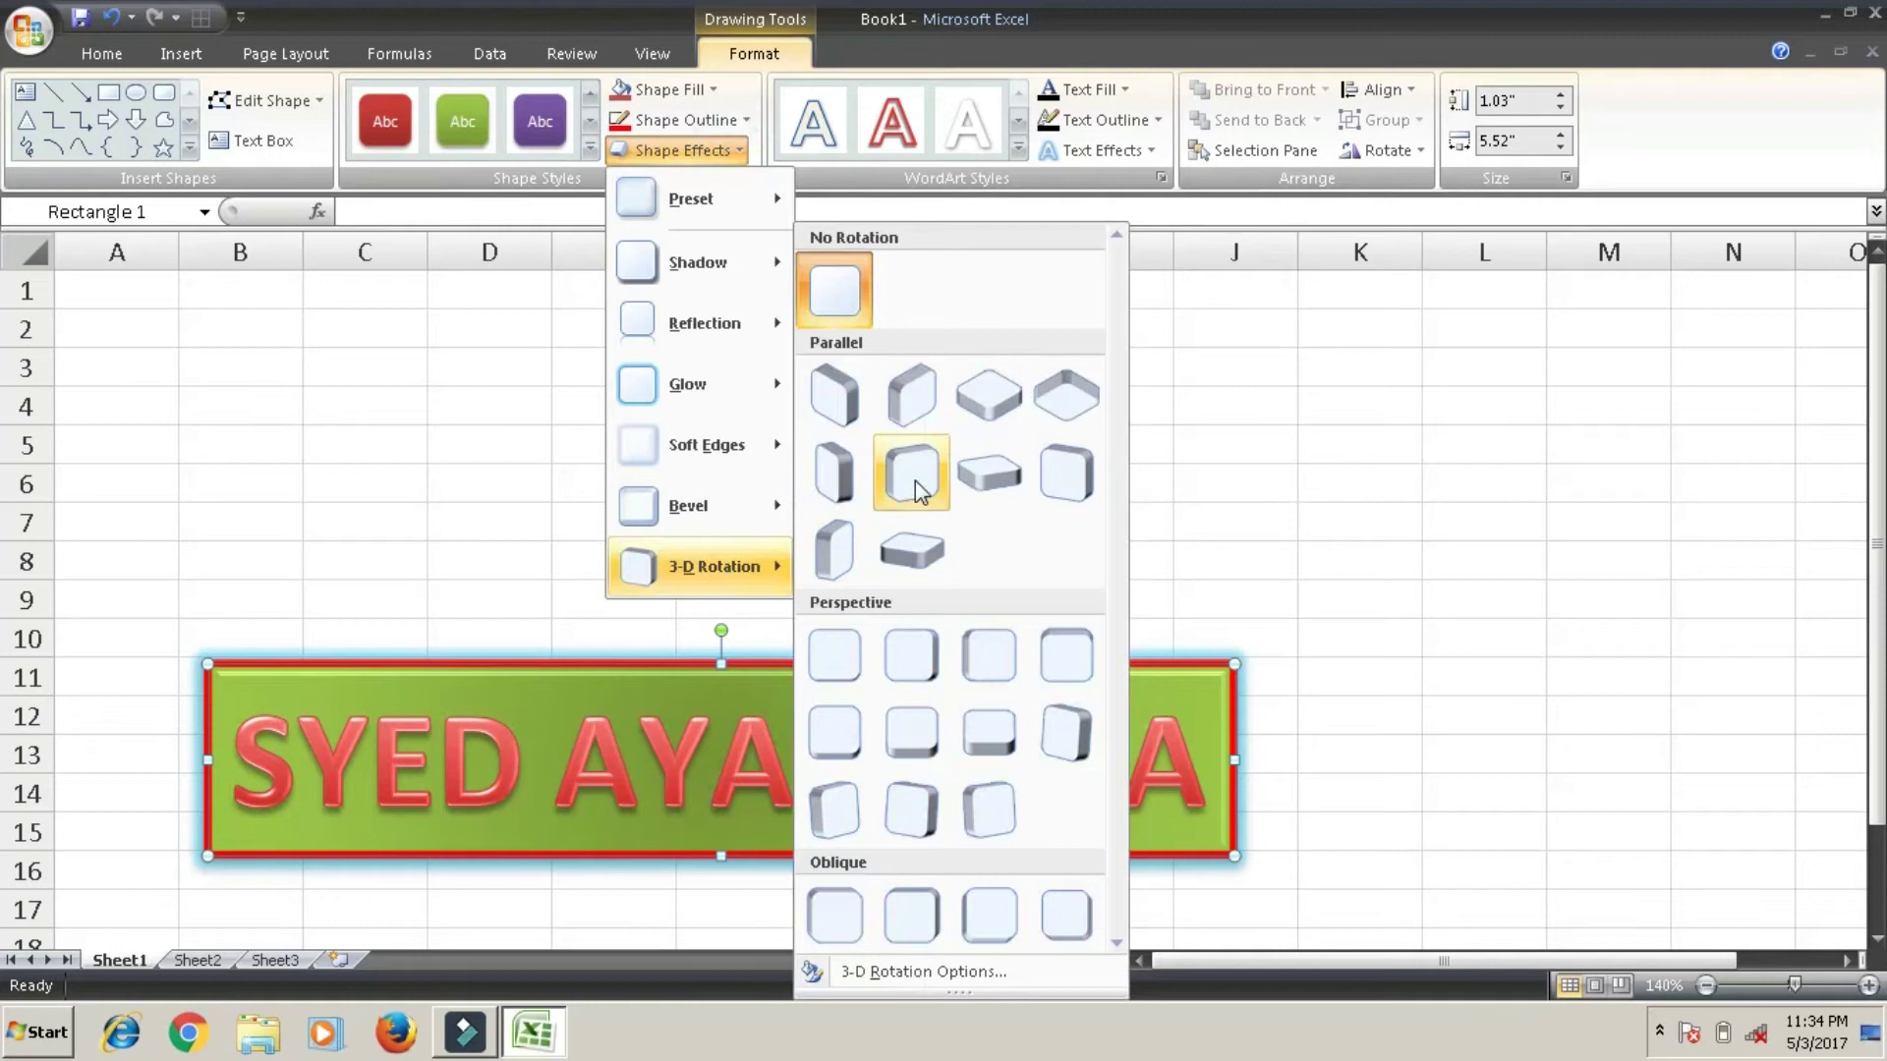
left_click(916, 481)
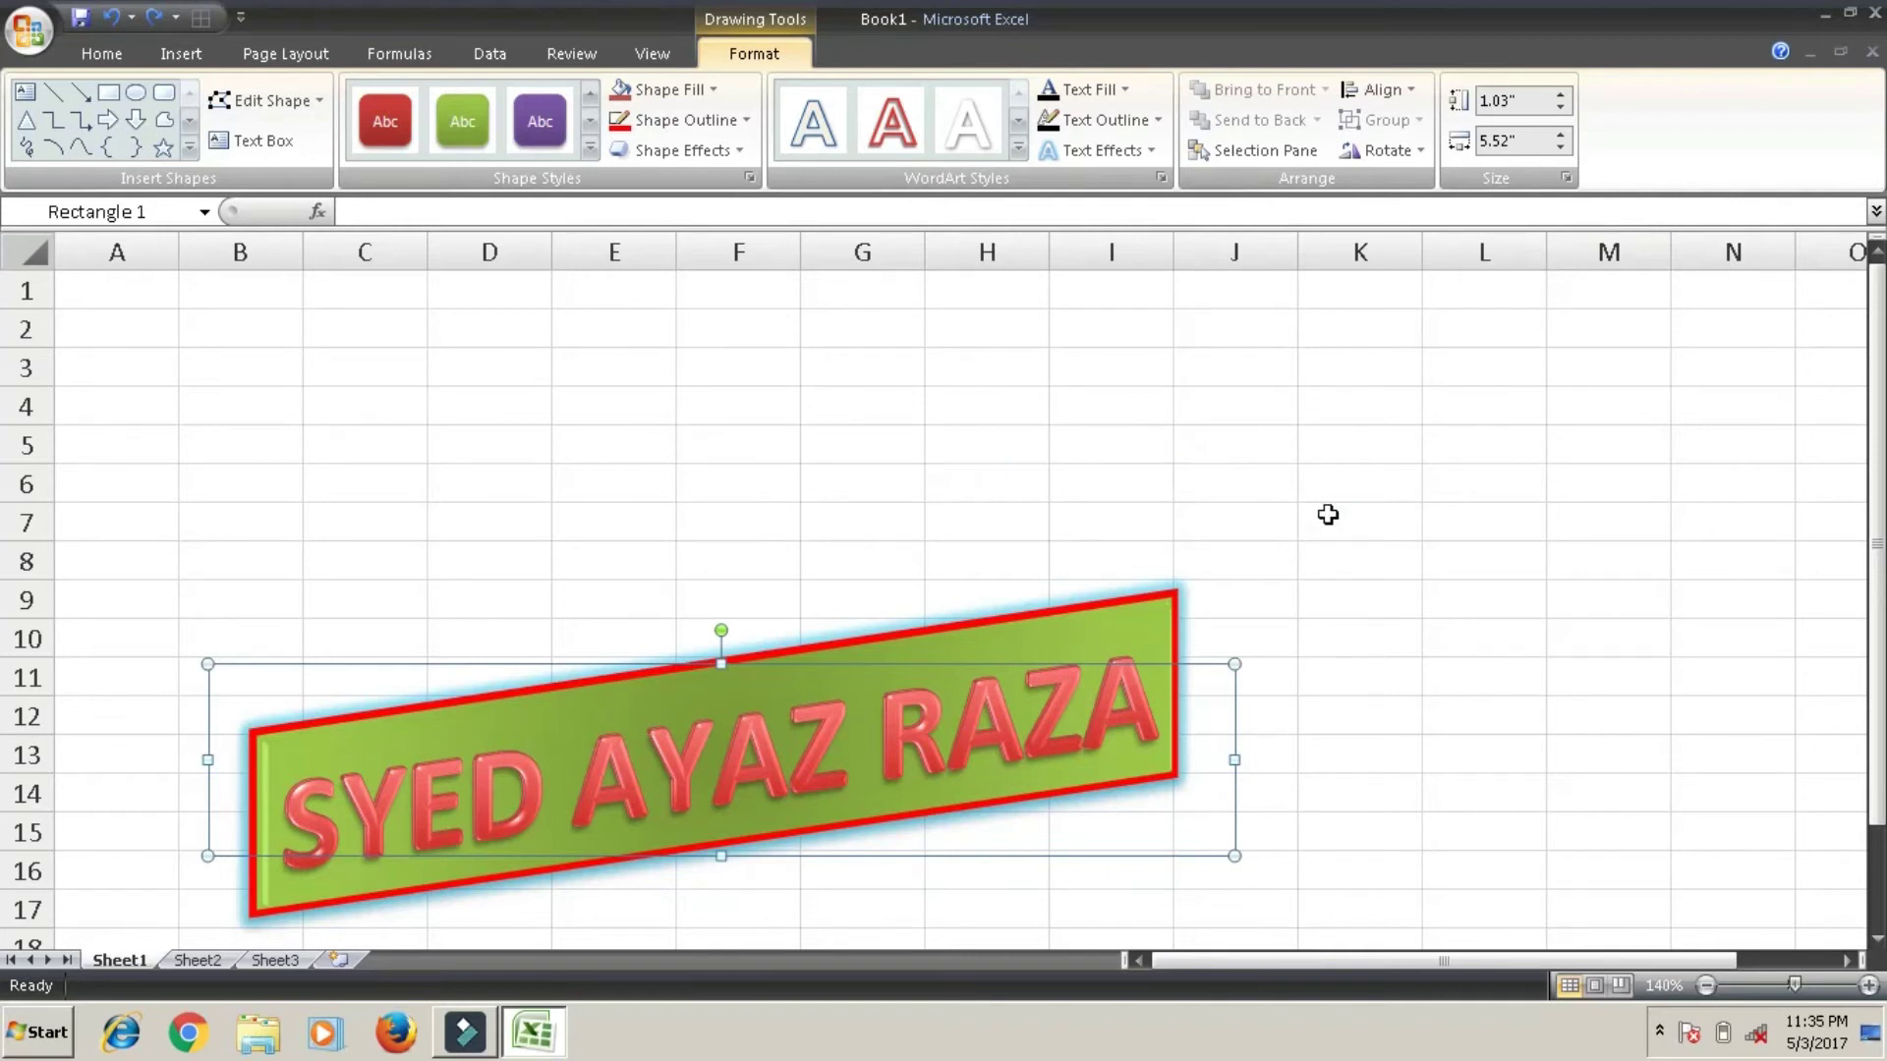
Switch the lettering to a white outlined WordArt style and set its fill colour.
left_click(1018, 149)
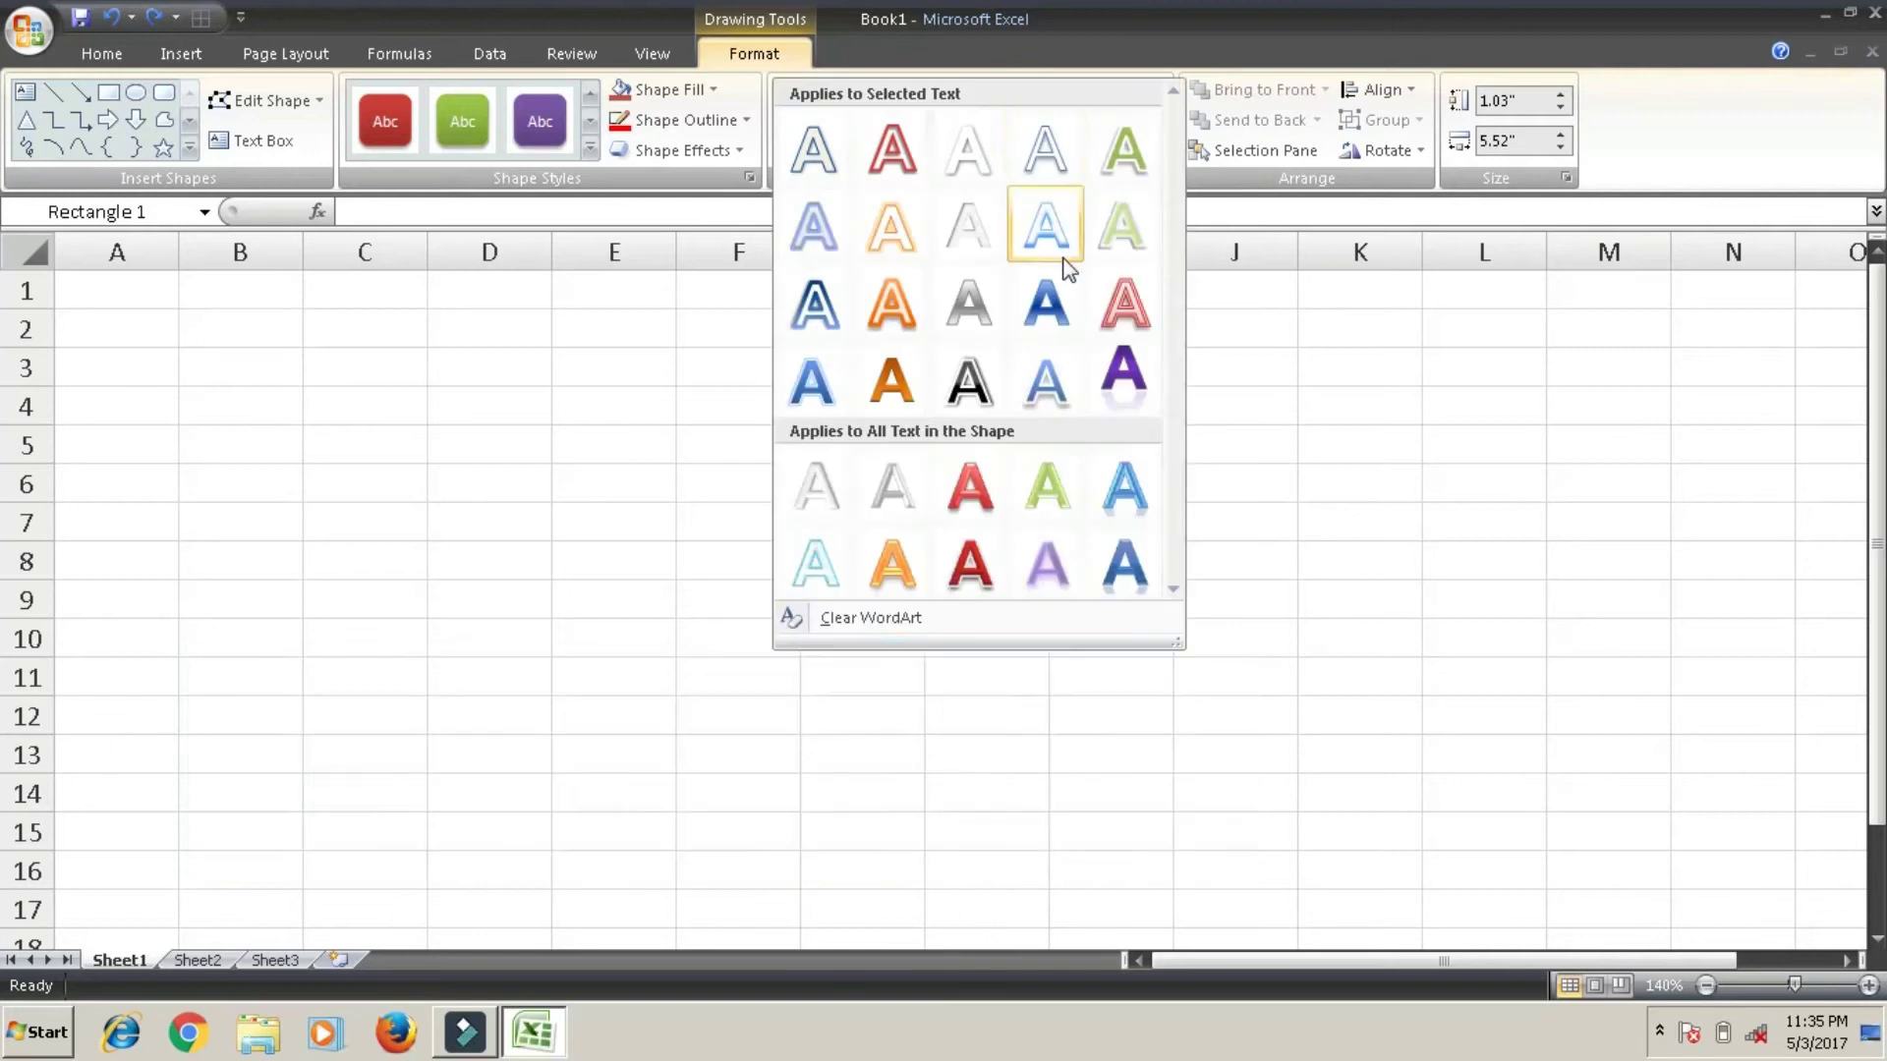
left_click(1067, 294)
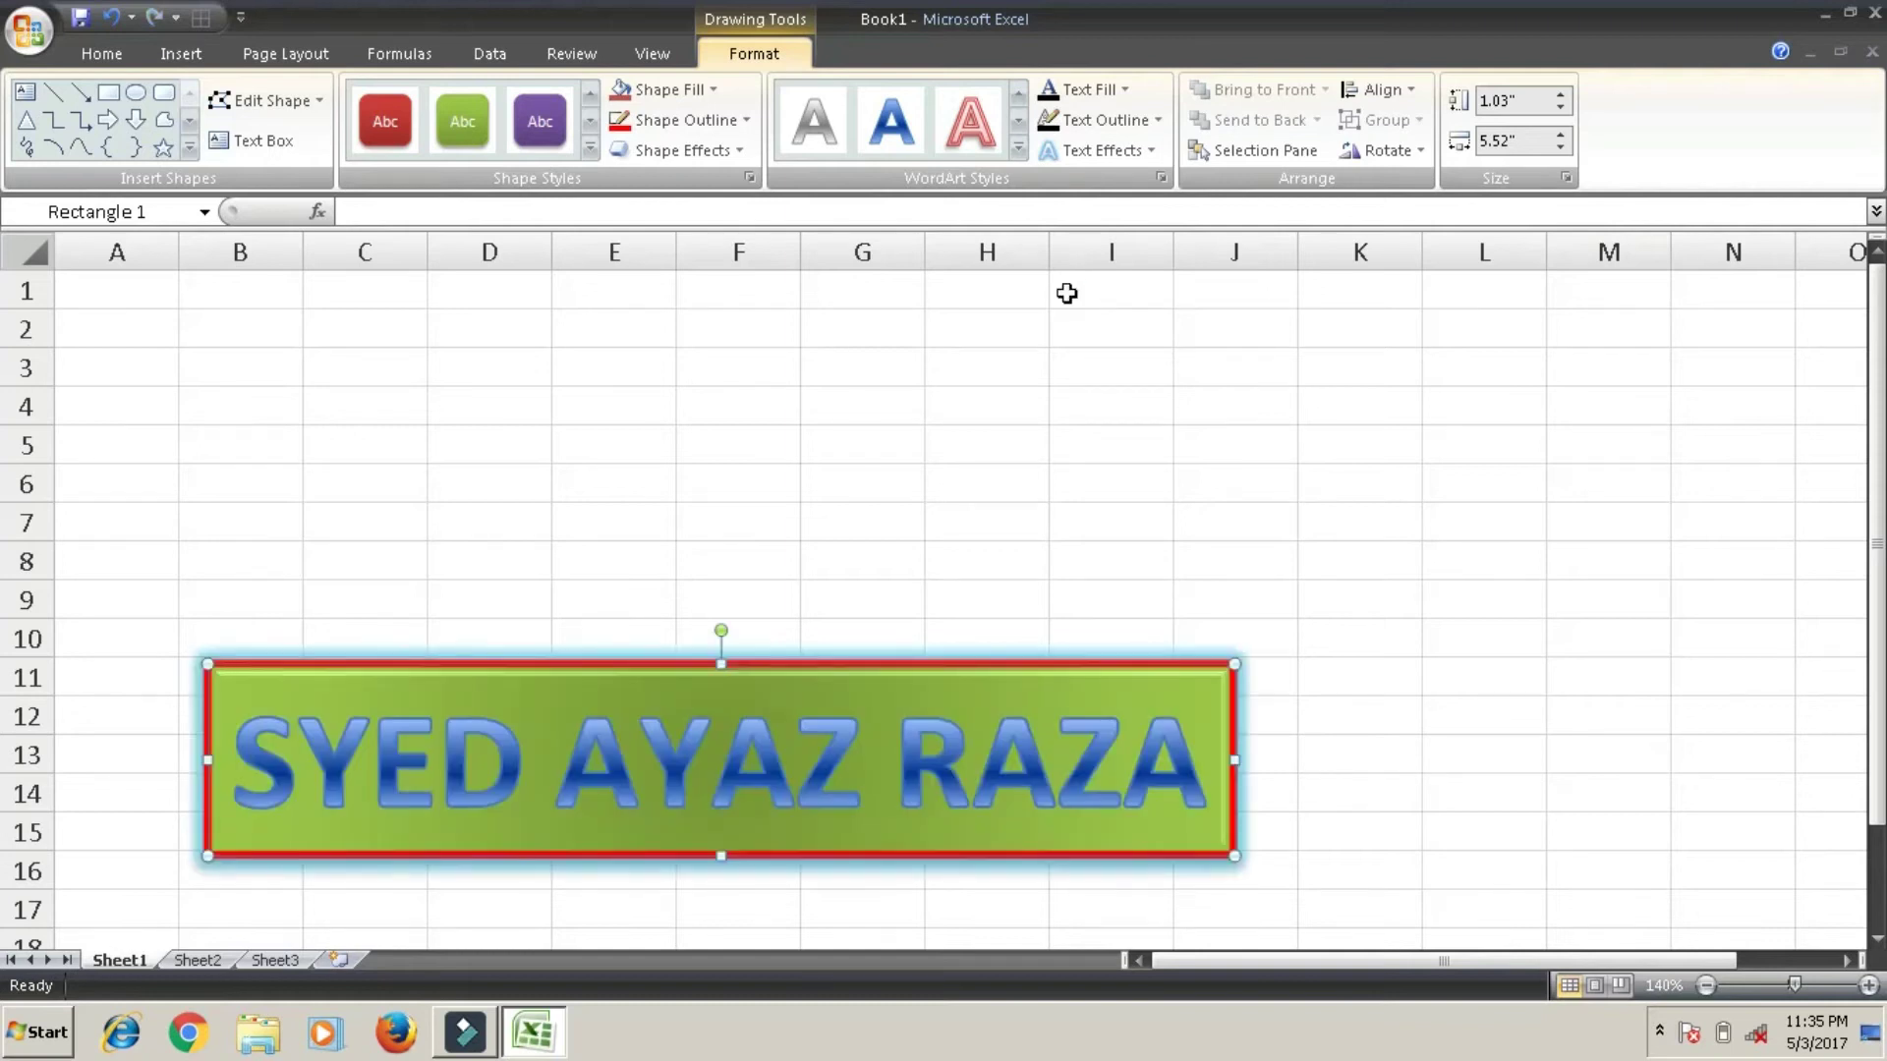
left_click(1021, 149)
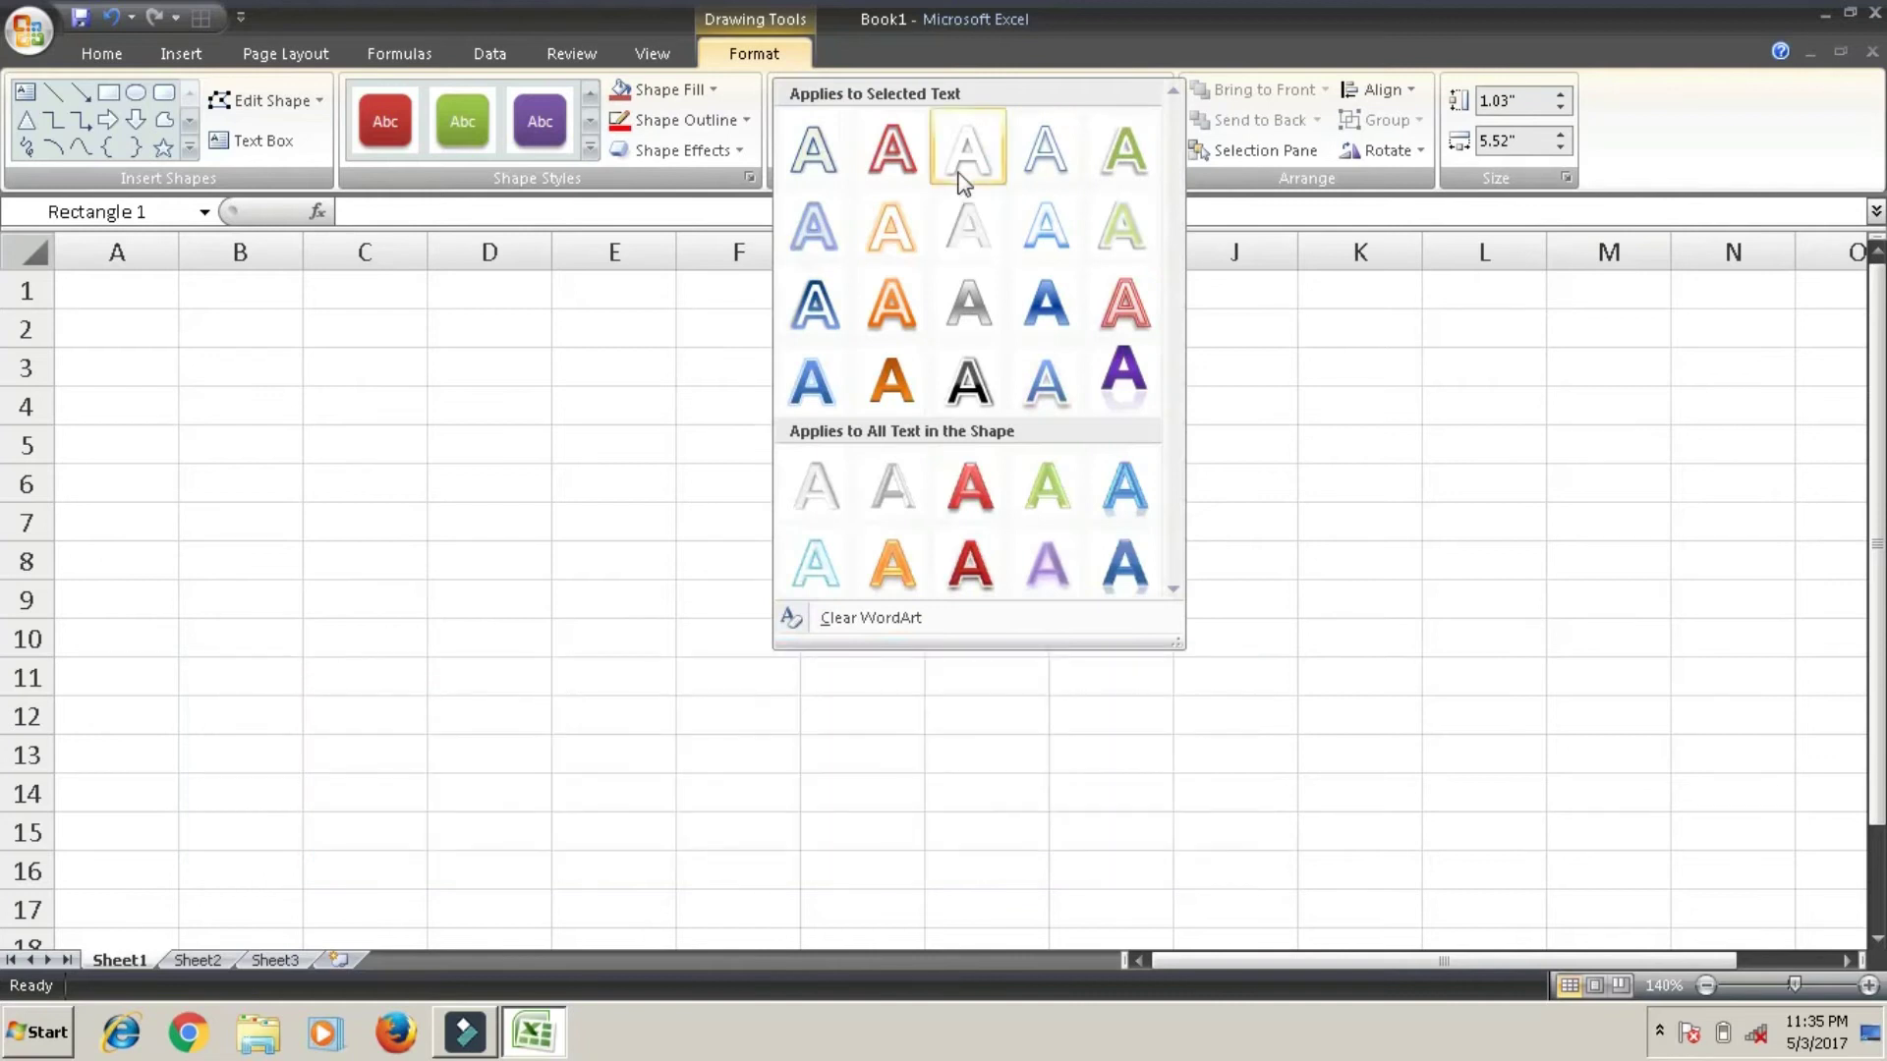
left_click(959, 175)
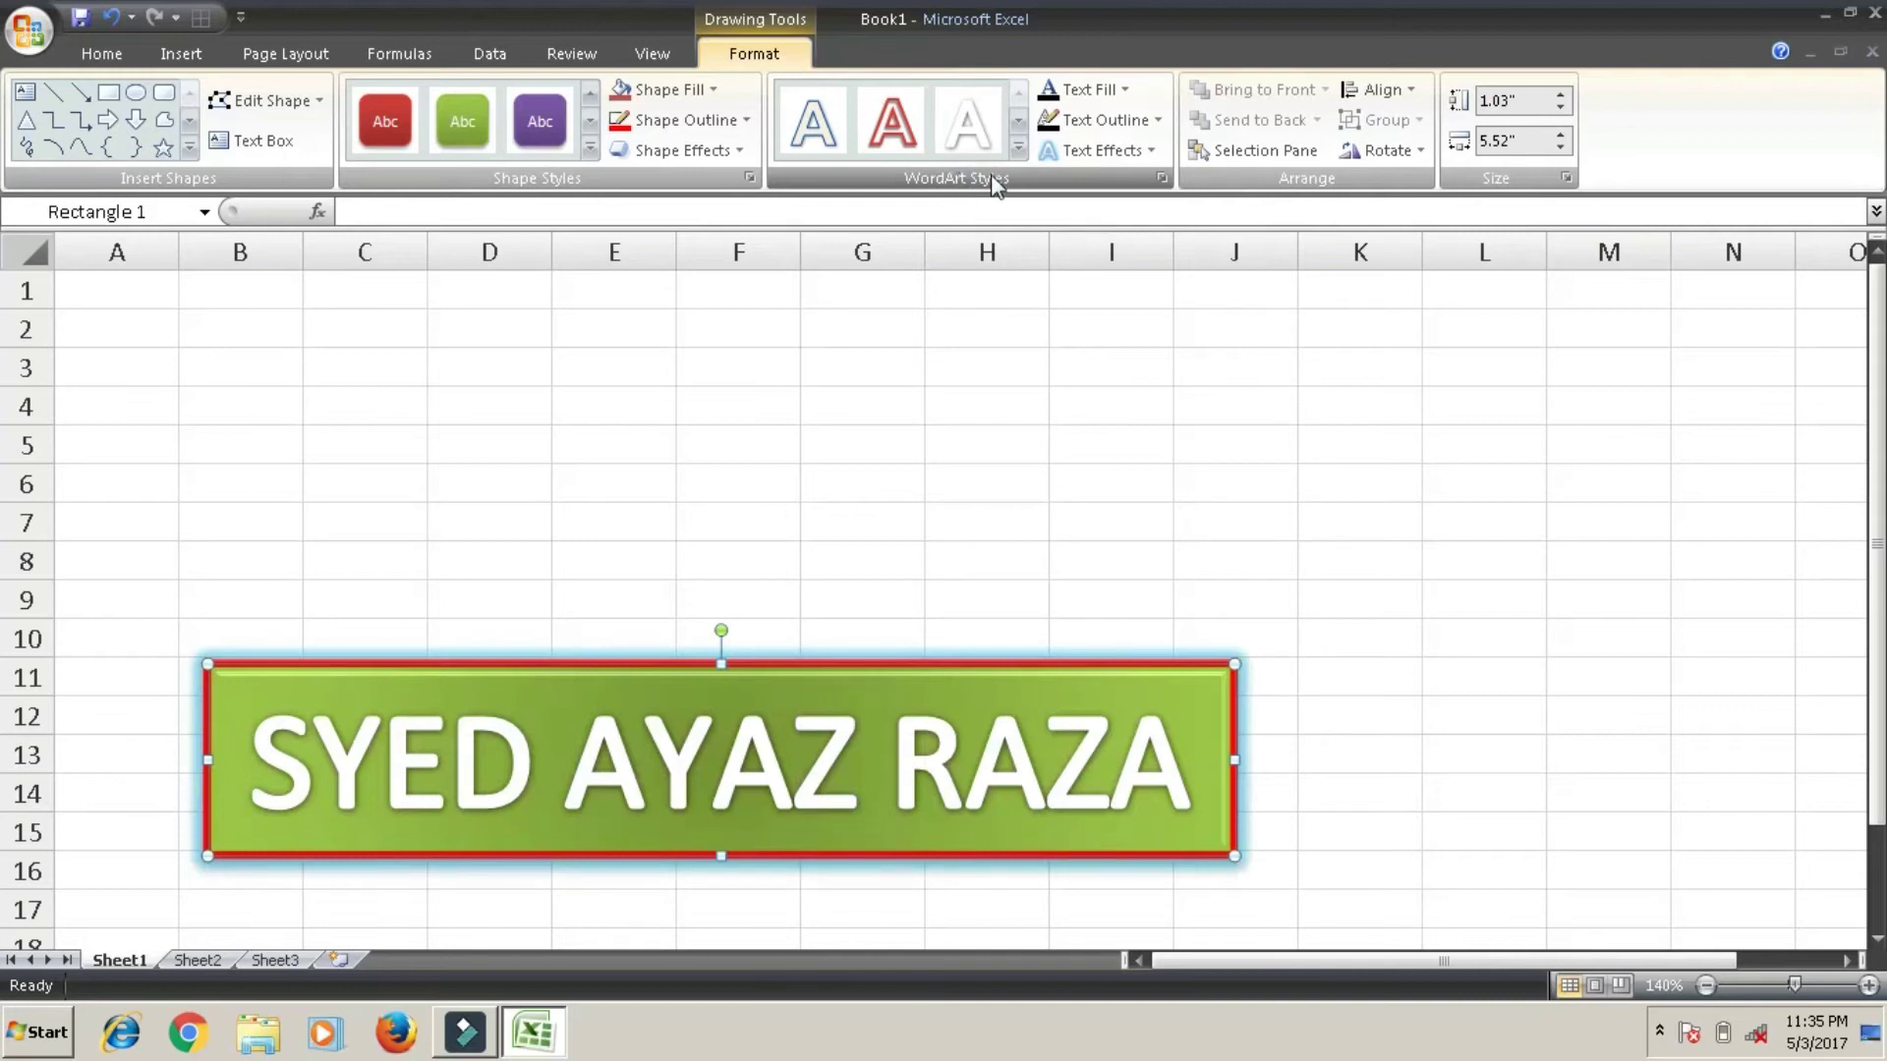
left_click(1126, 95)
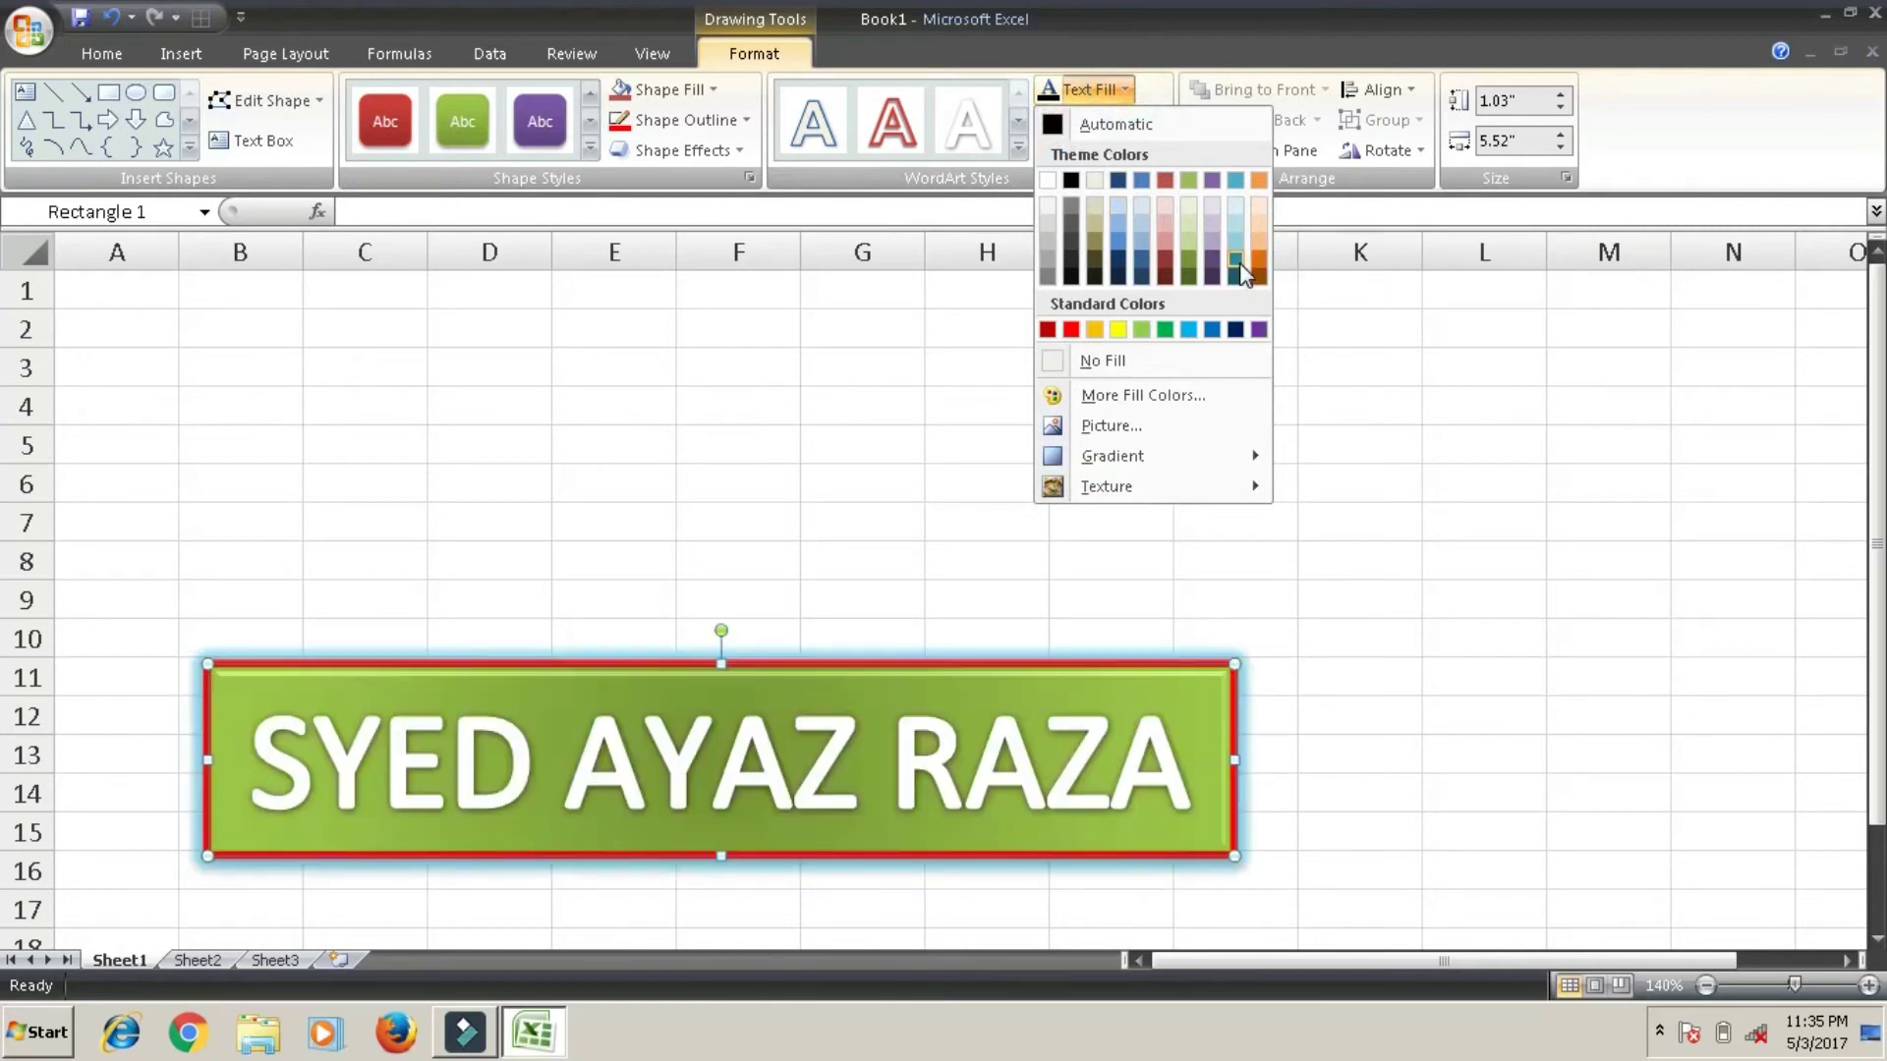
left_click(1283, 254)
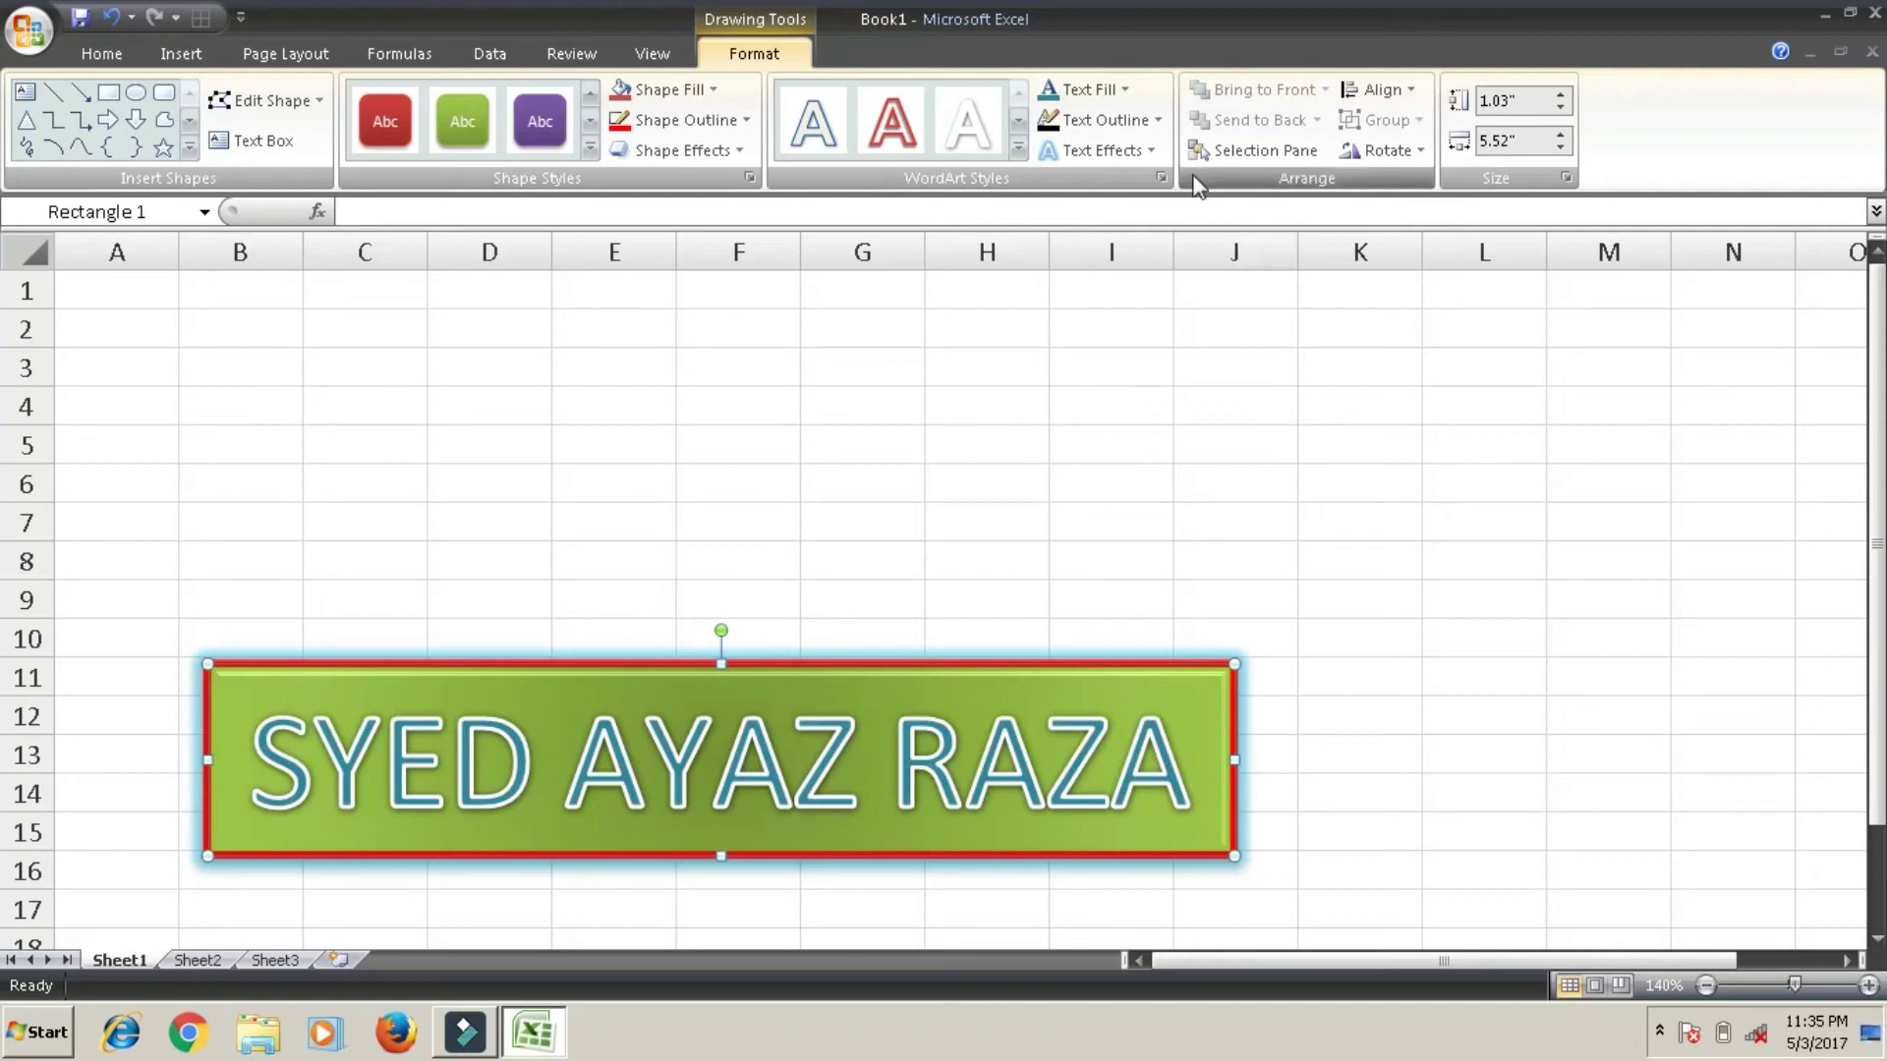
left_click(1152, 120)
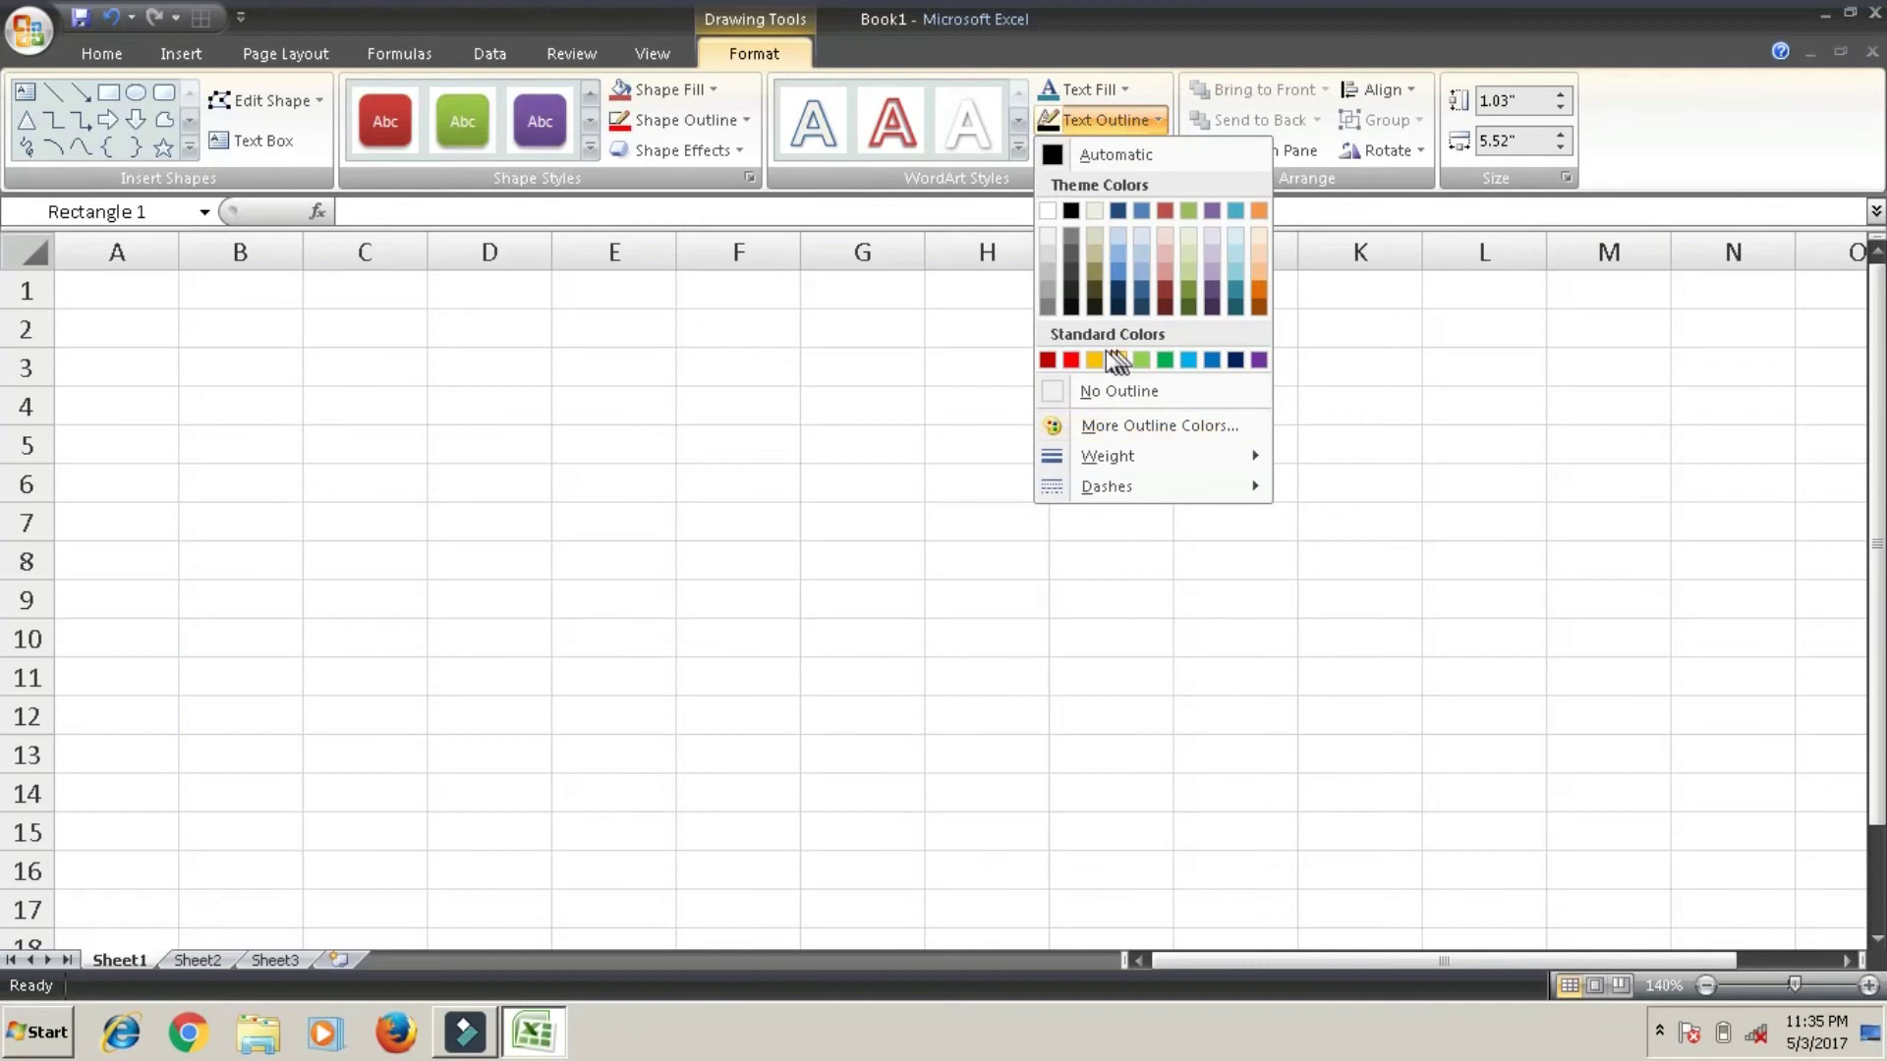
left_click(1070, 359)
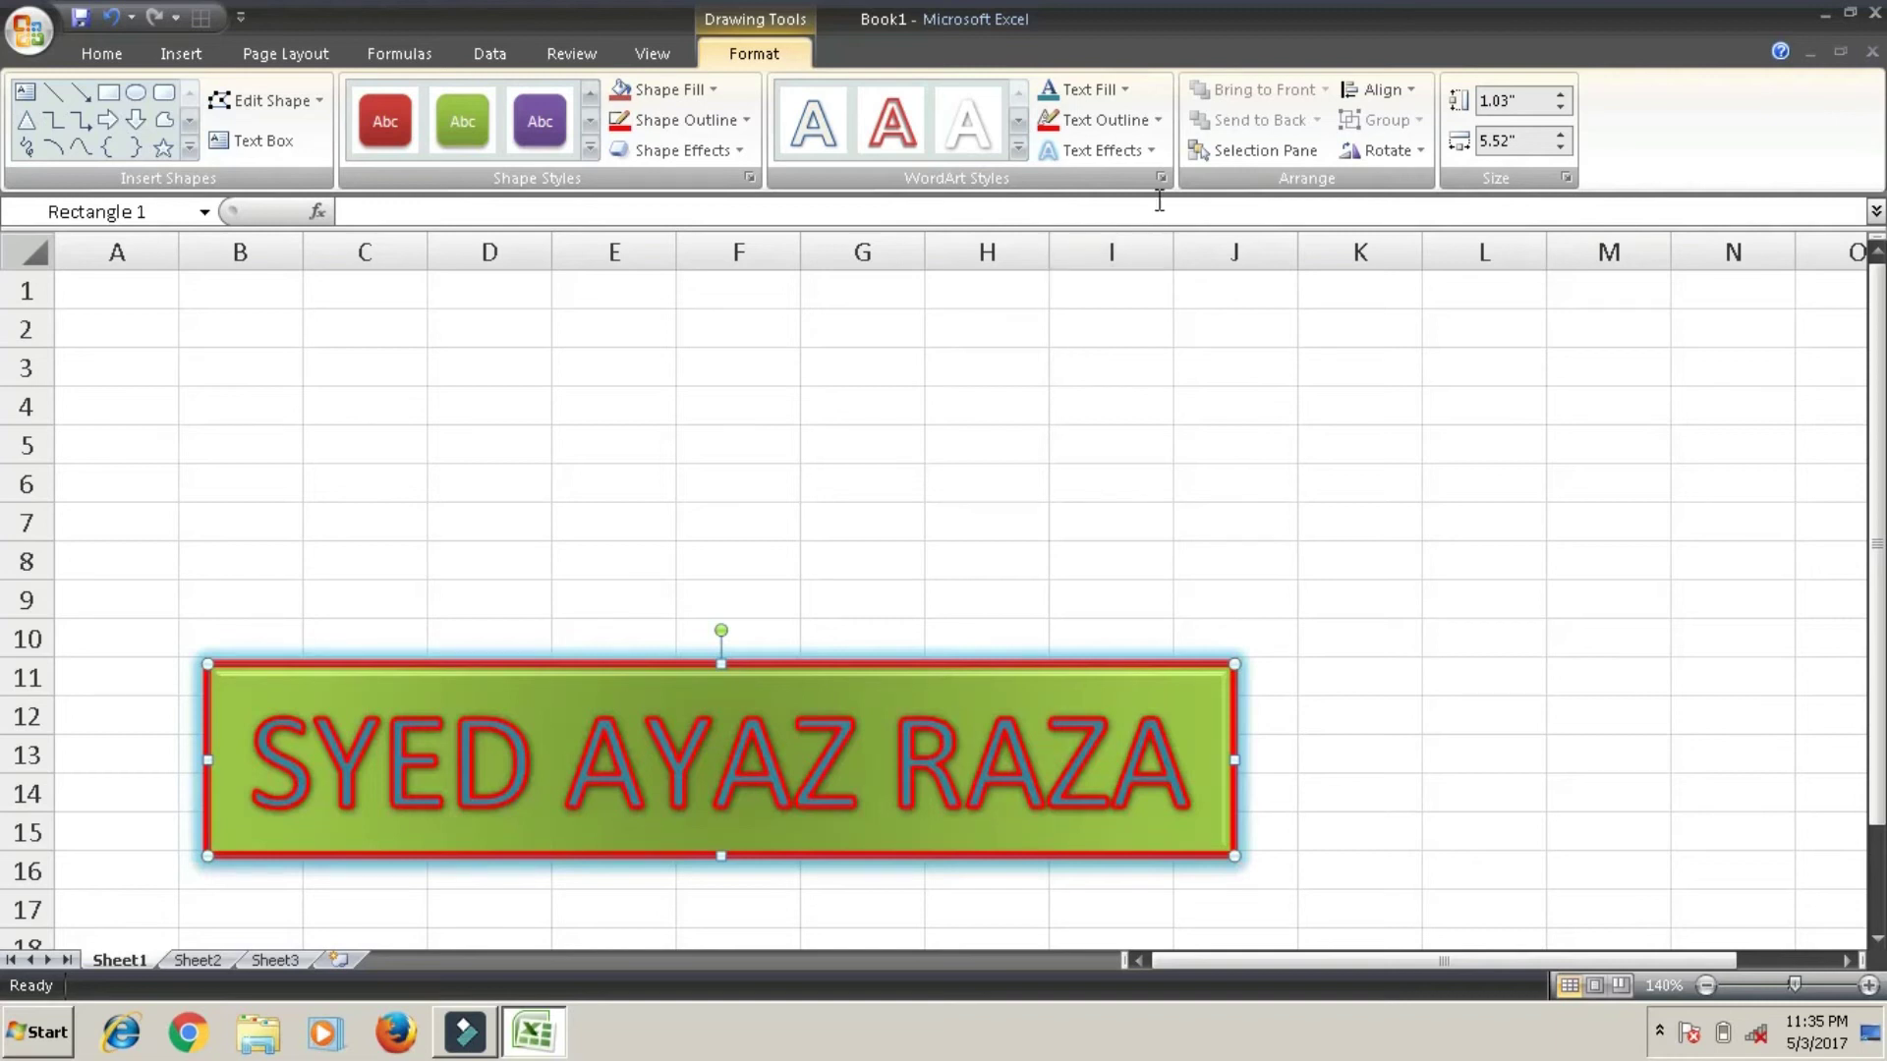
left_click(1144, 128)
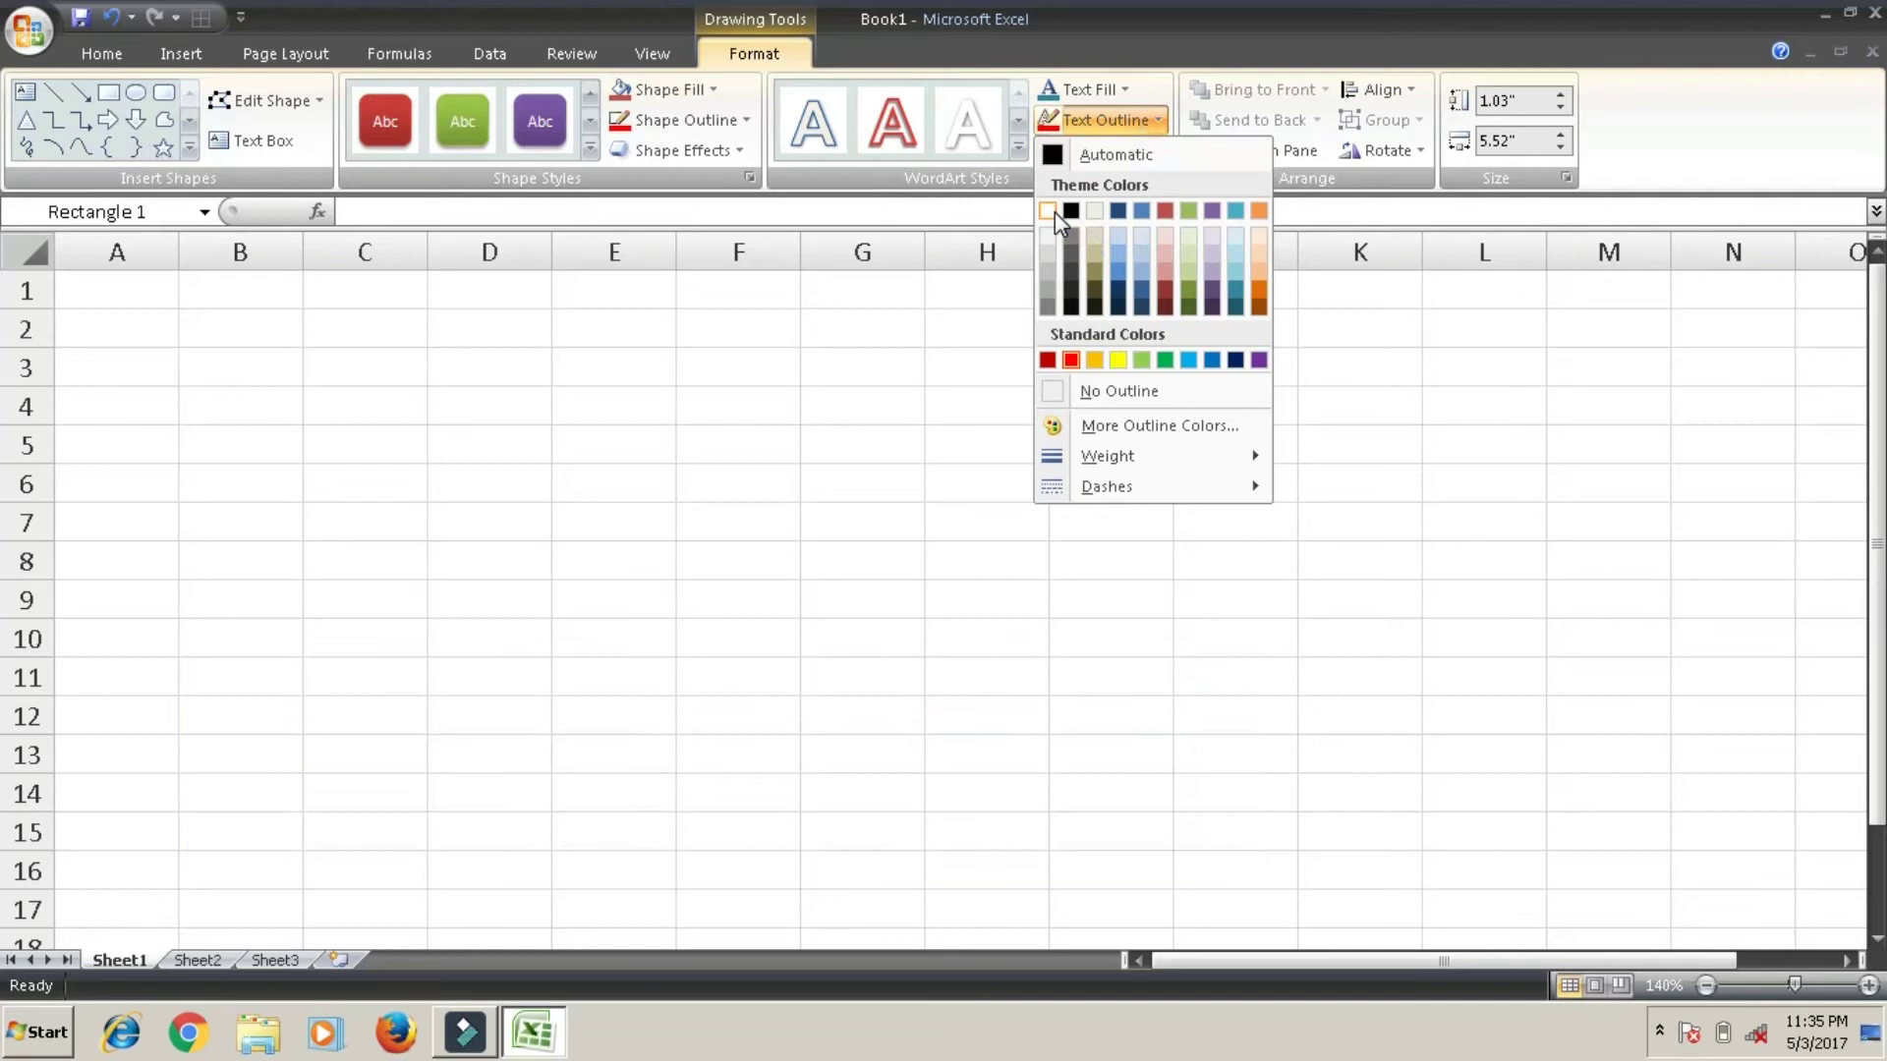
left_click(1053, 210)
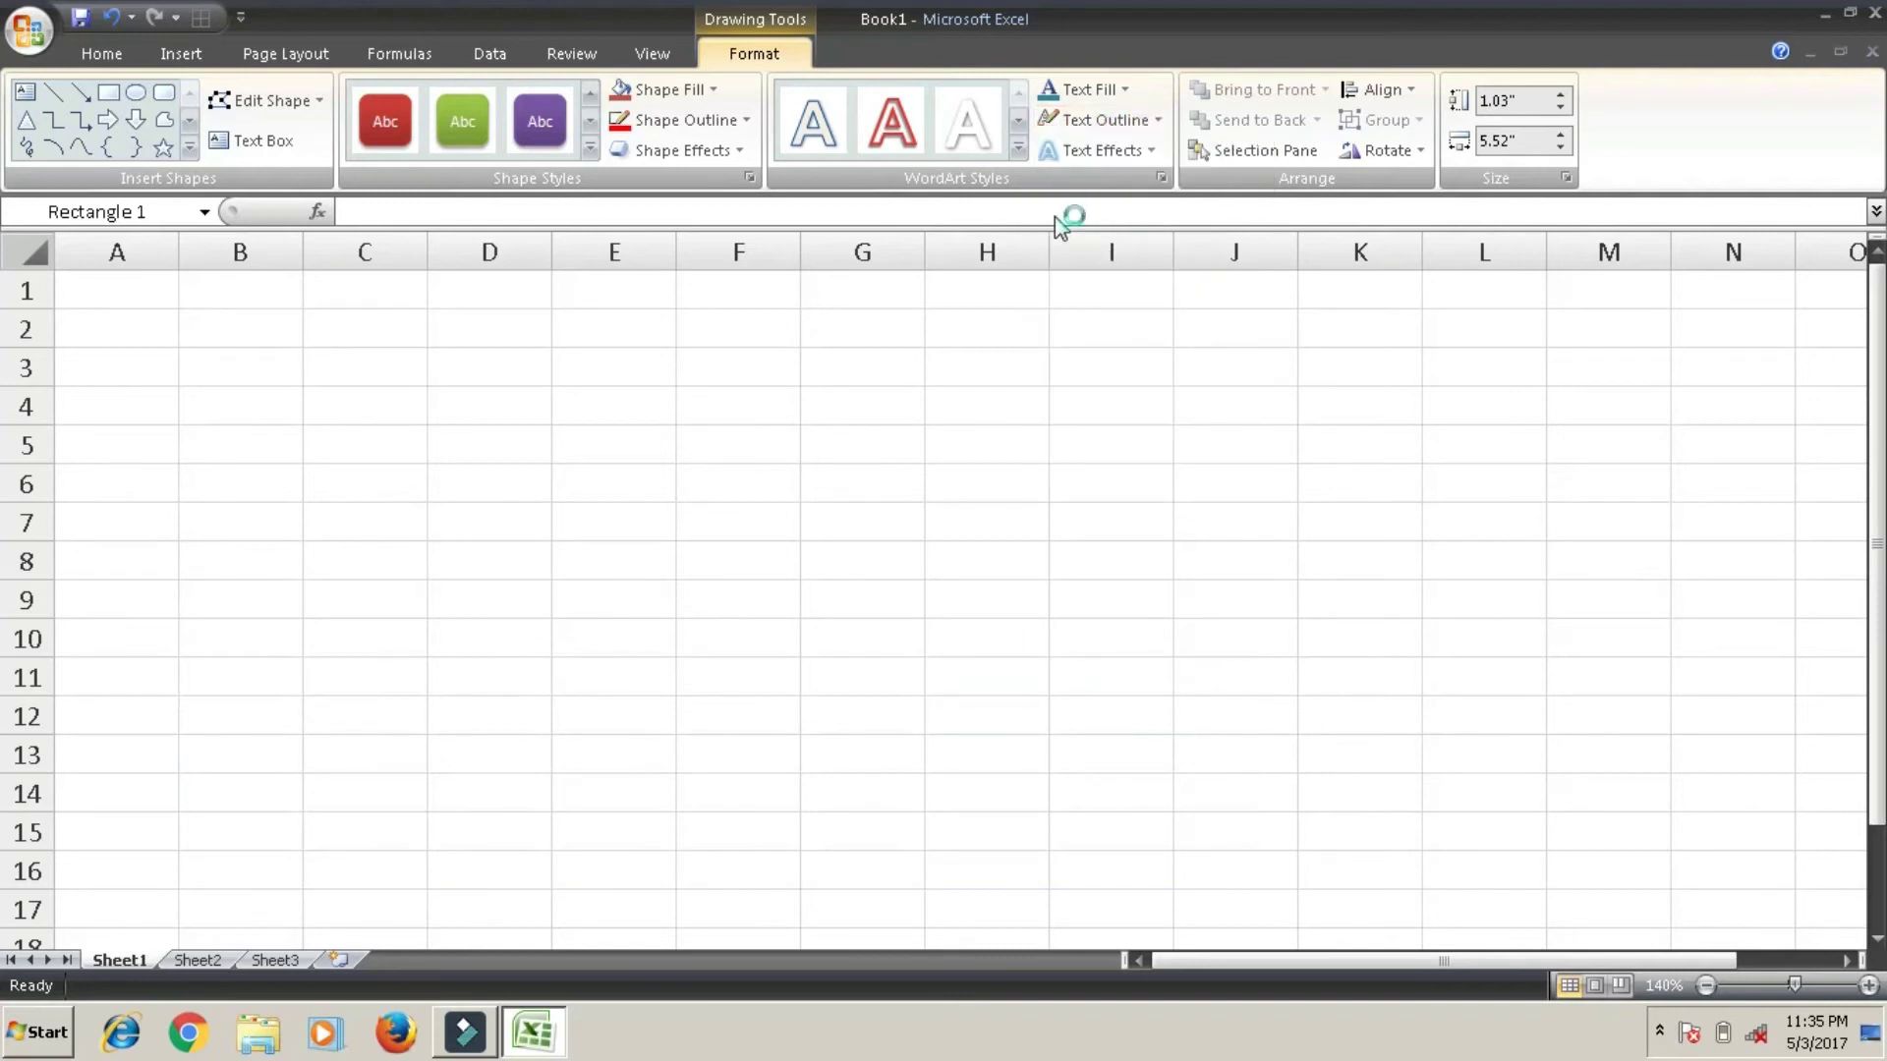
Surround the WordArt letters with a purple glow variation.
left_click(1144, 150)
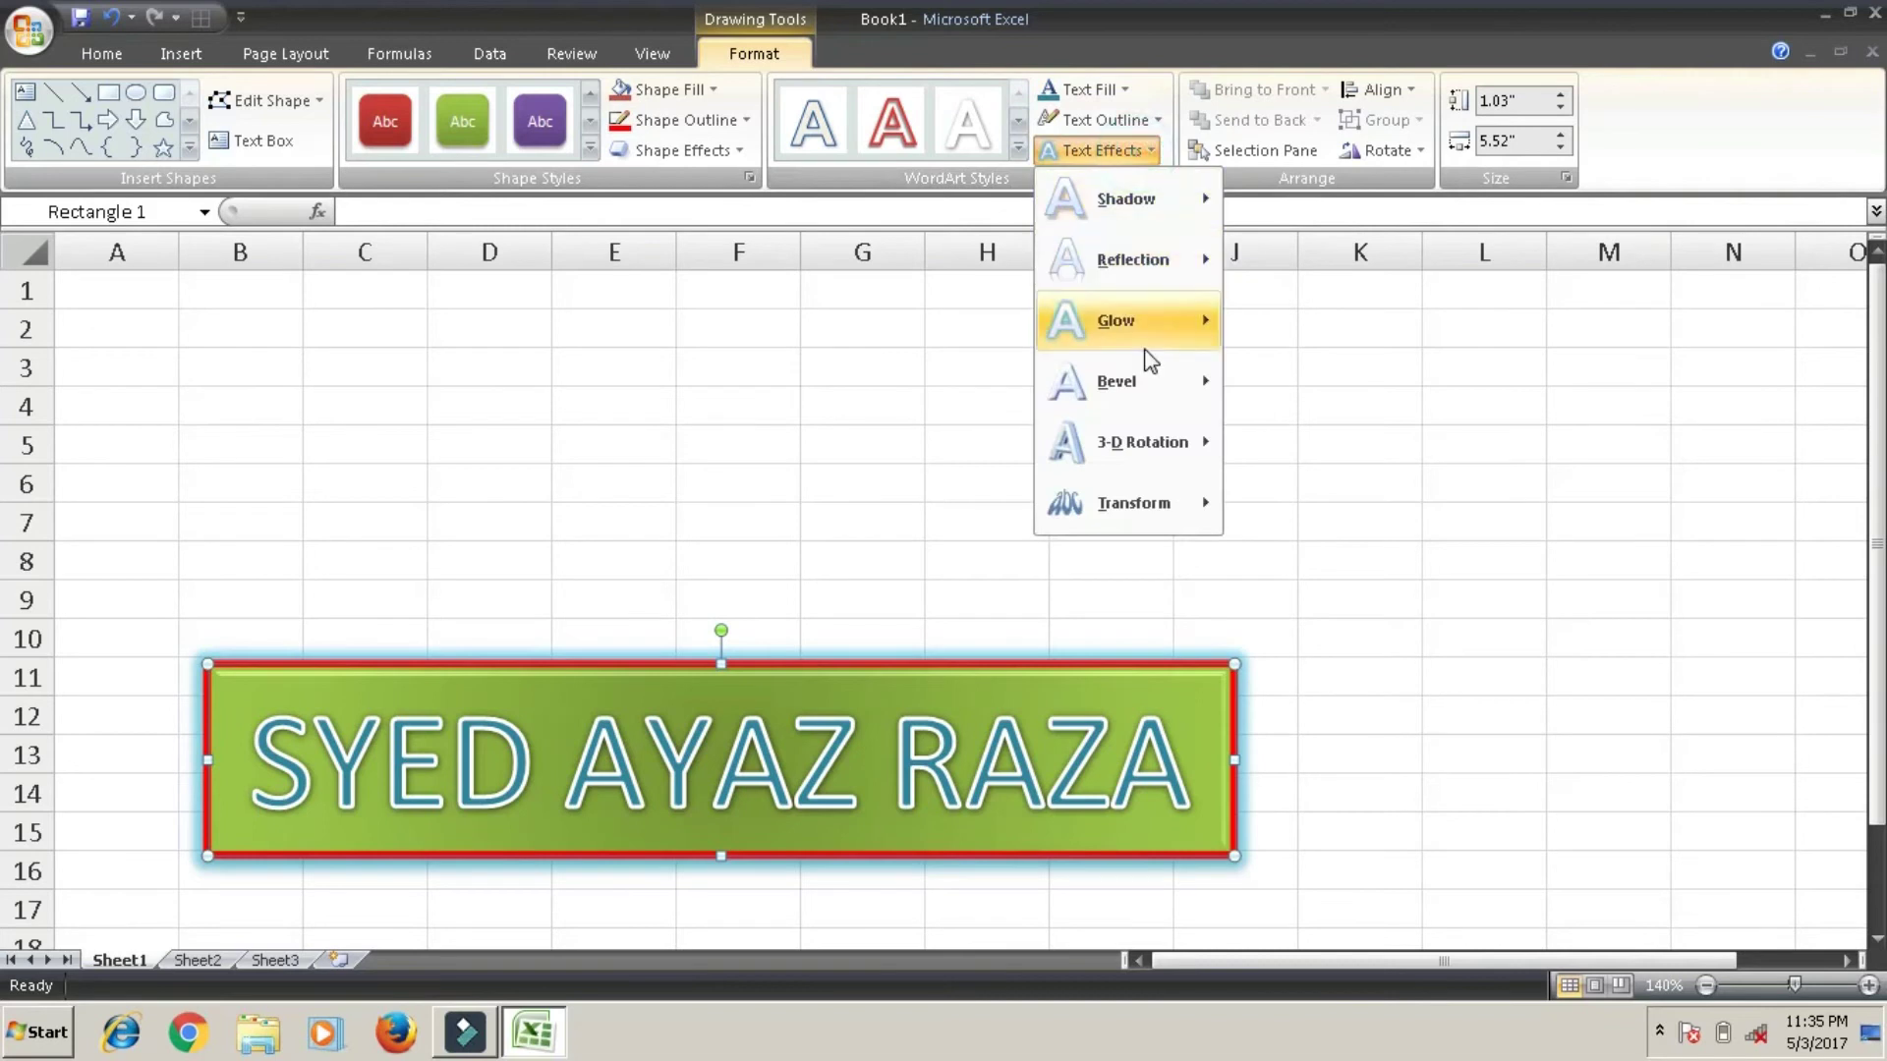
mouse_move(1124, 320)
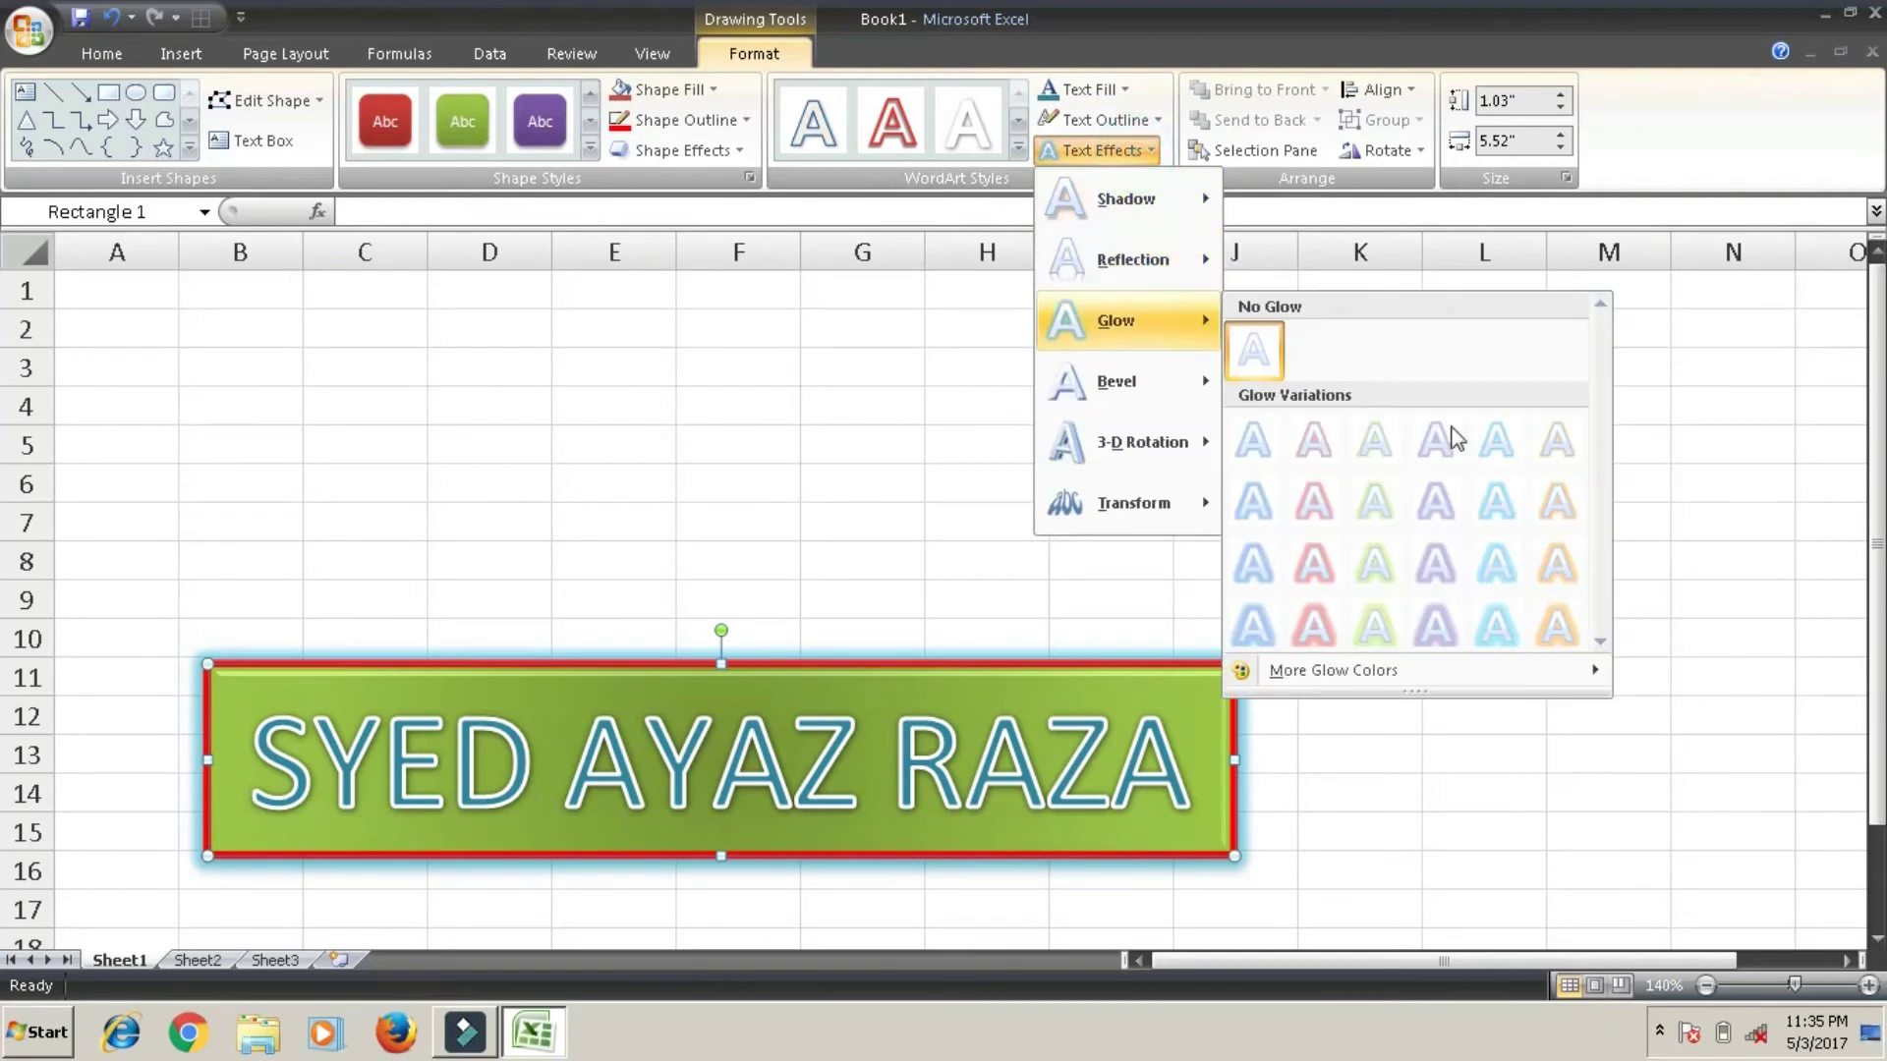
left_click(1441, 504)
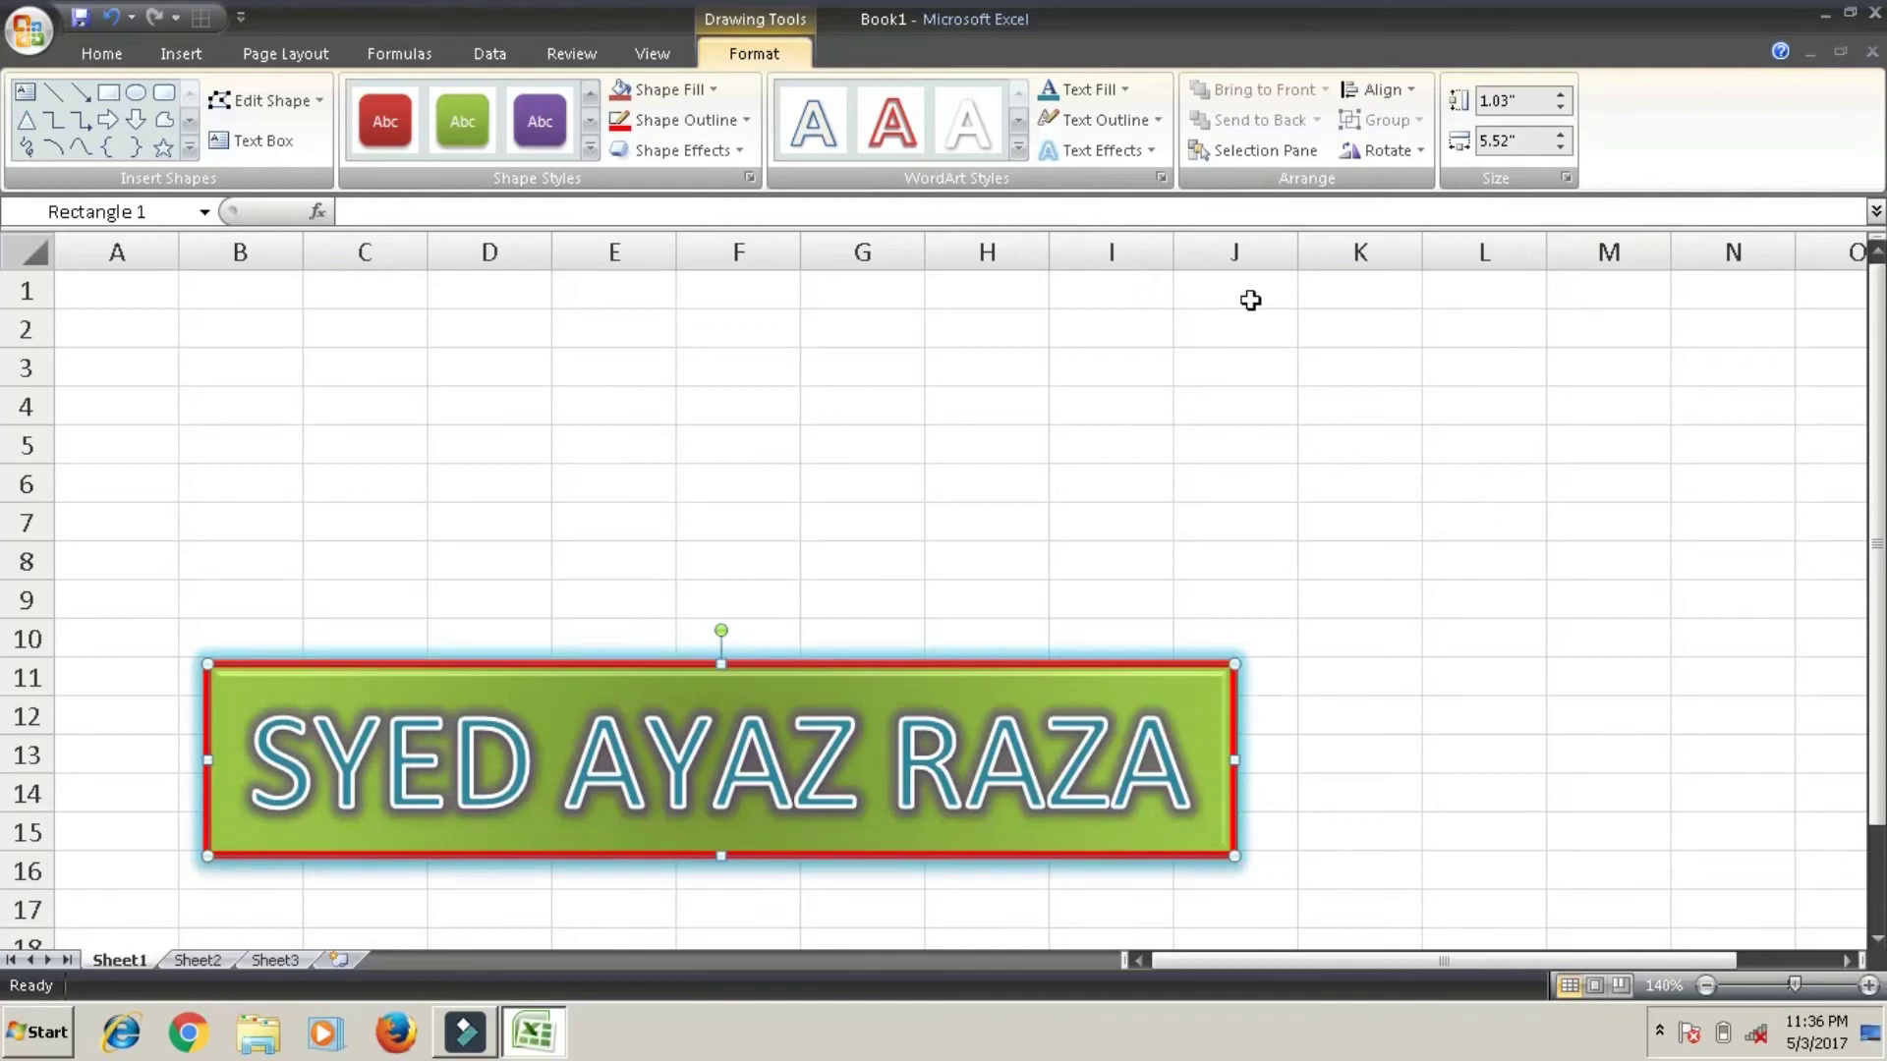
left_click(1130, 152)
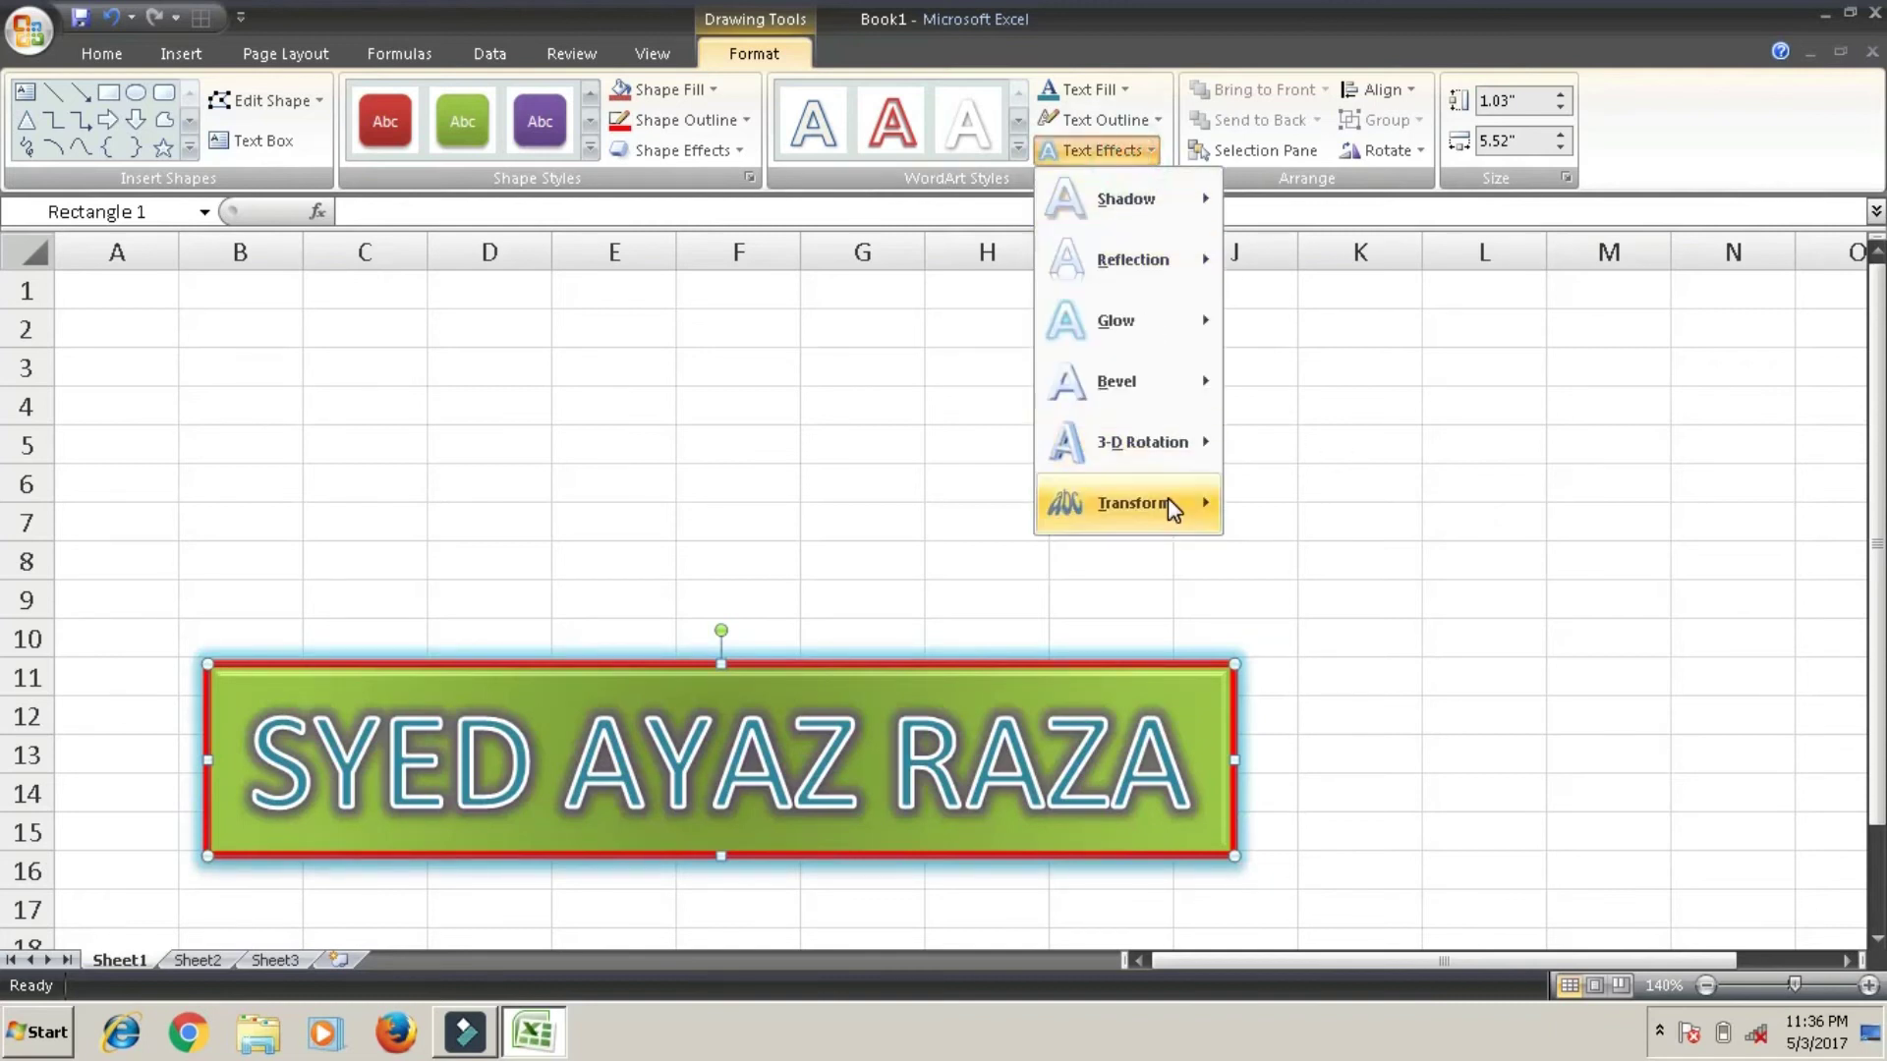
mouse_move(1132, 503)
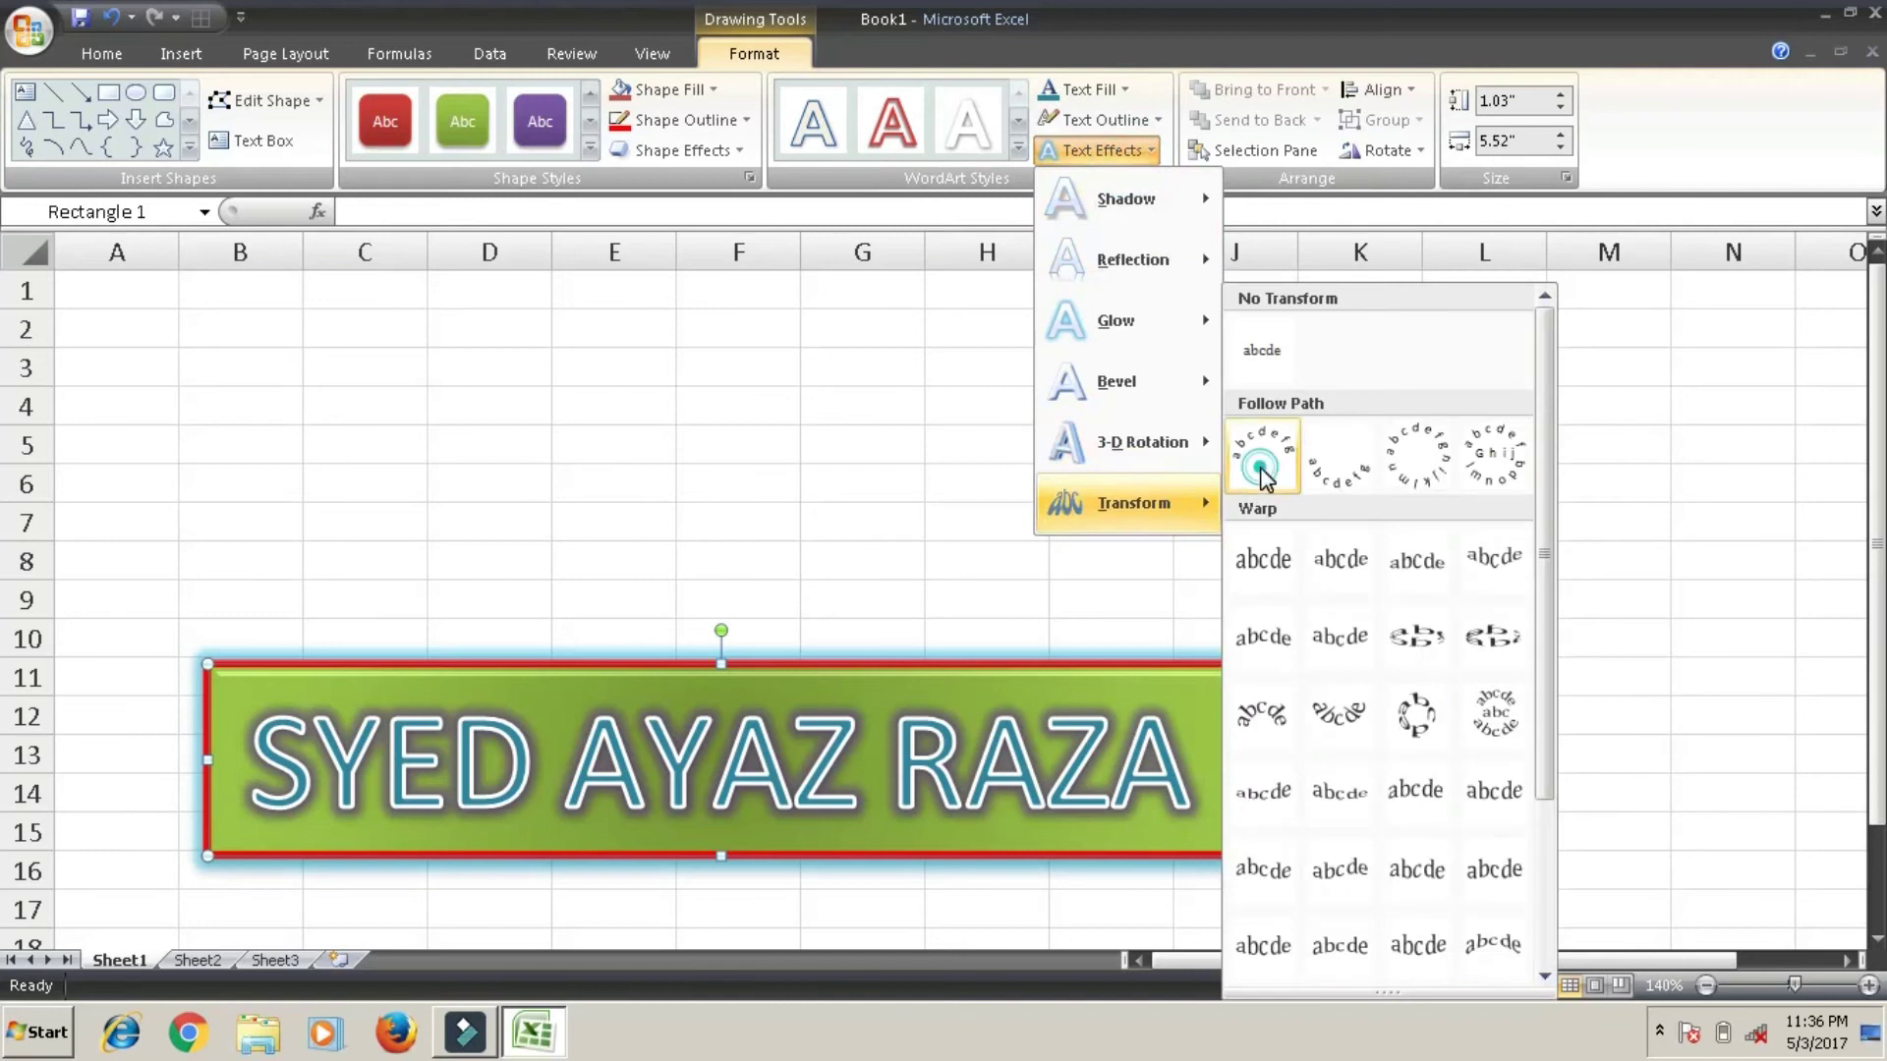
Warp the lettering with the Arch Down transform in place of Arch Up.
left_click(1262, 472)
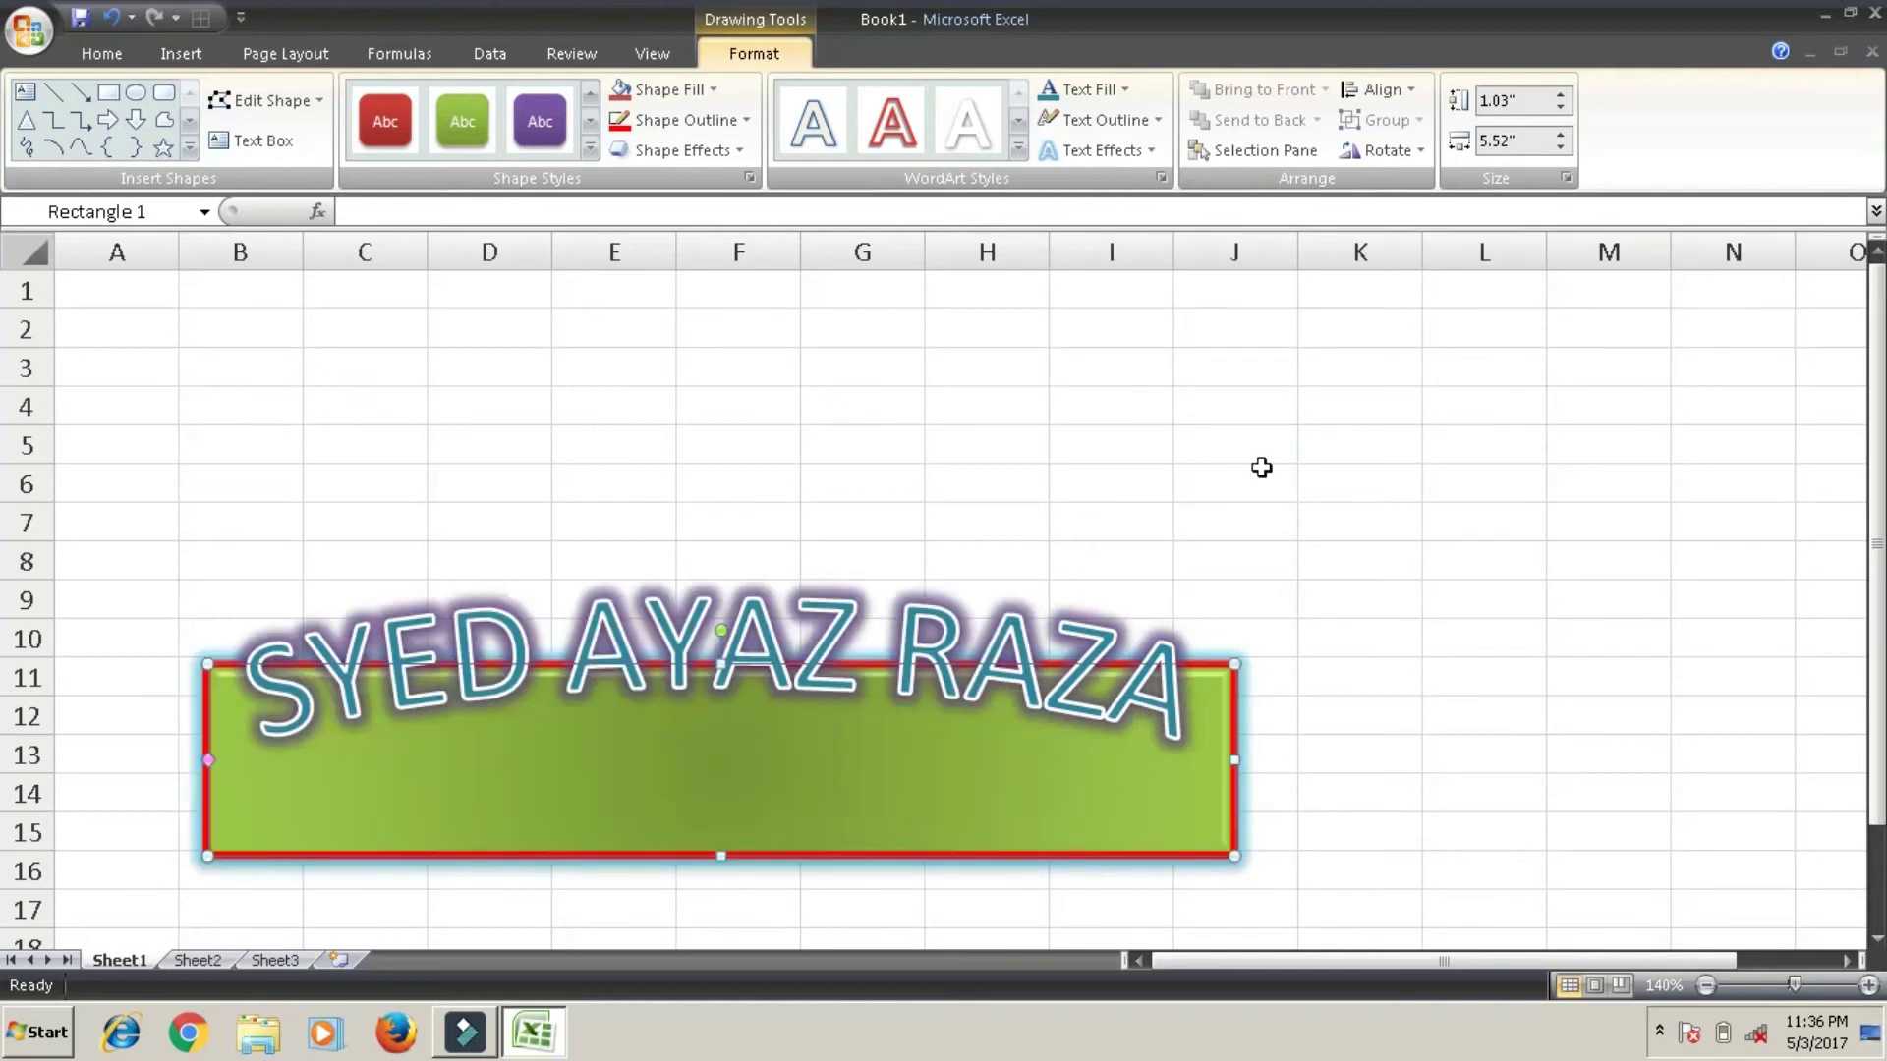
left_click(1135, 150)
mouse_move(1132, 503)
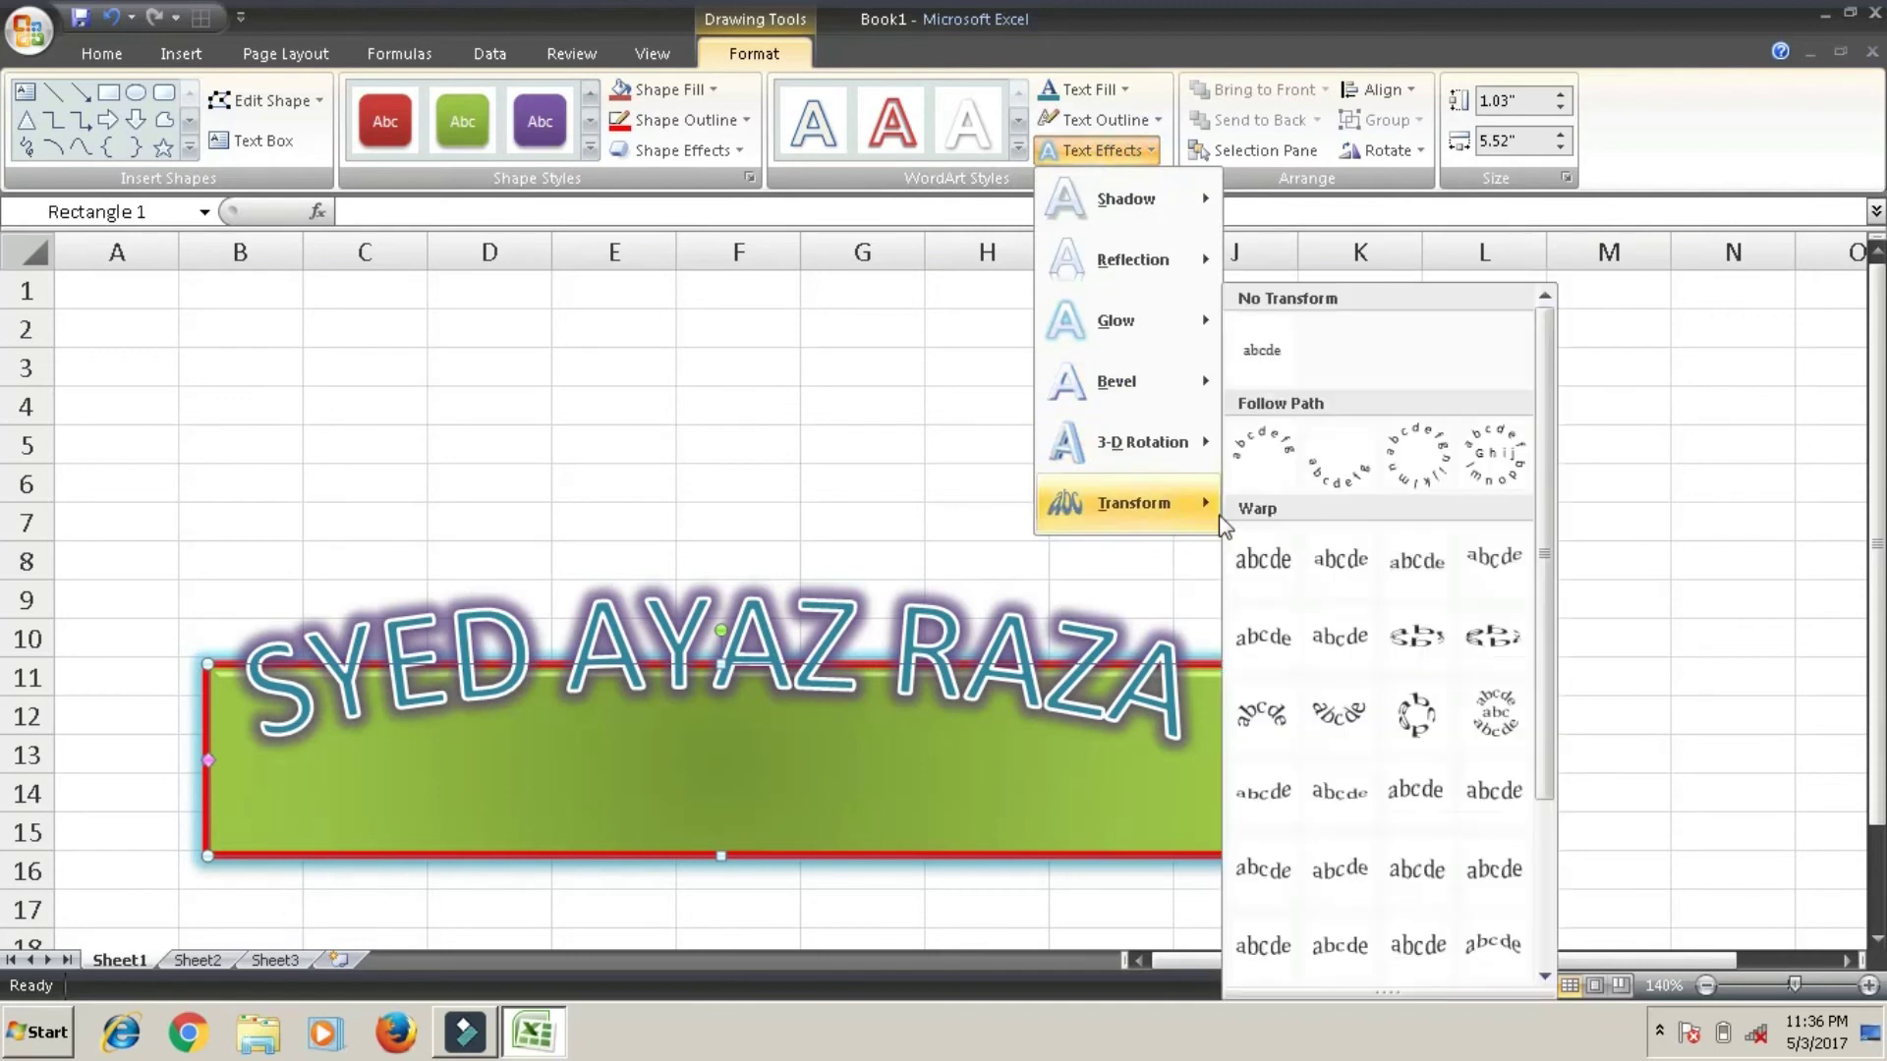
left_click(1326, 479)
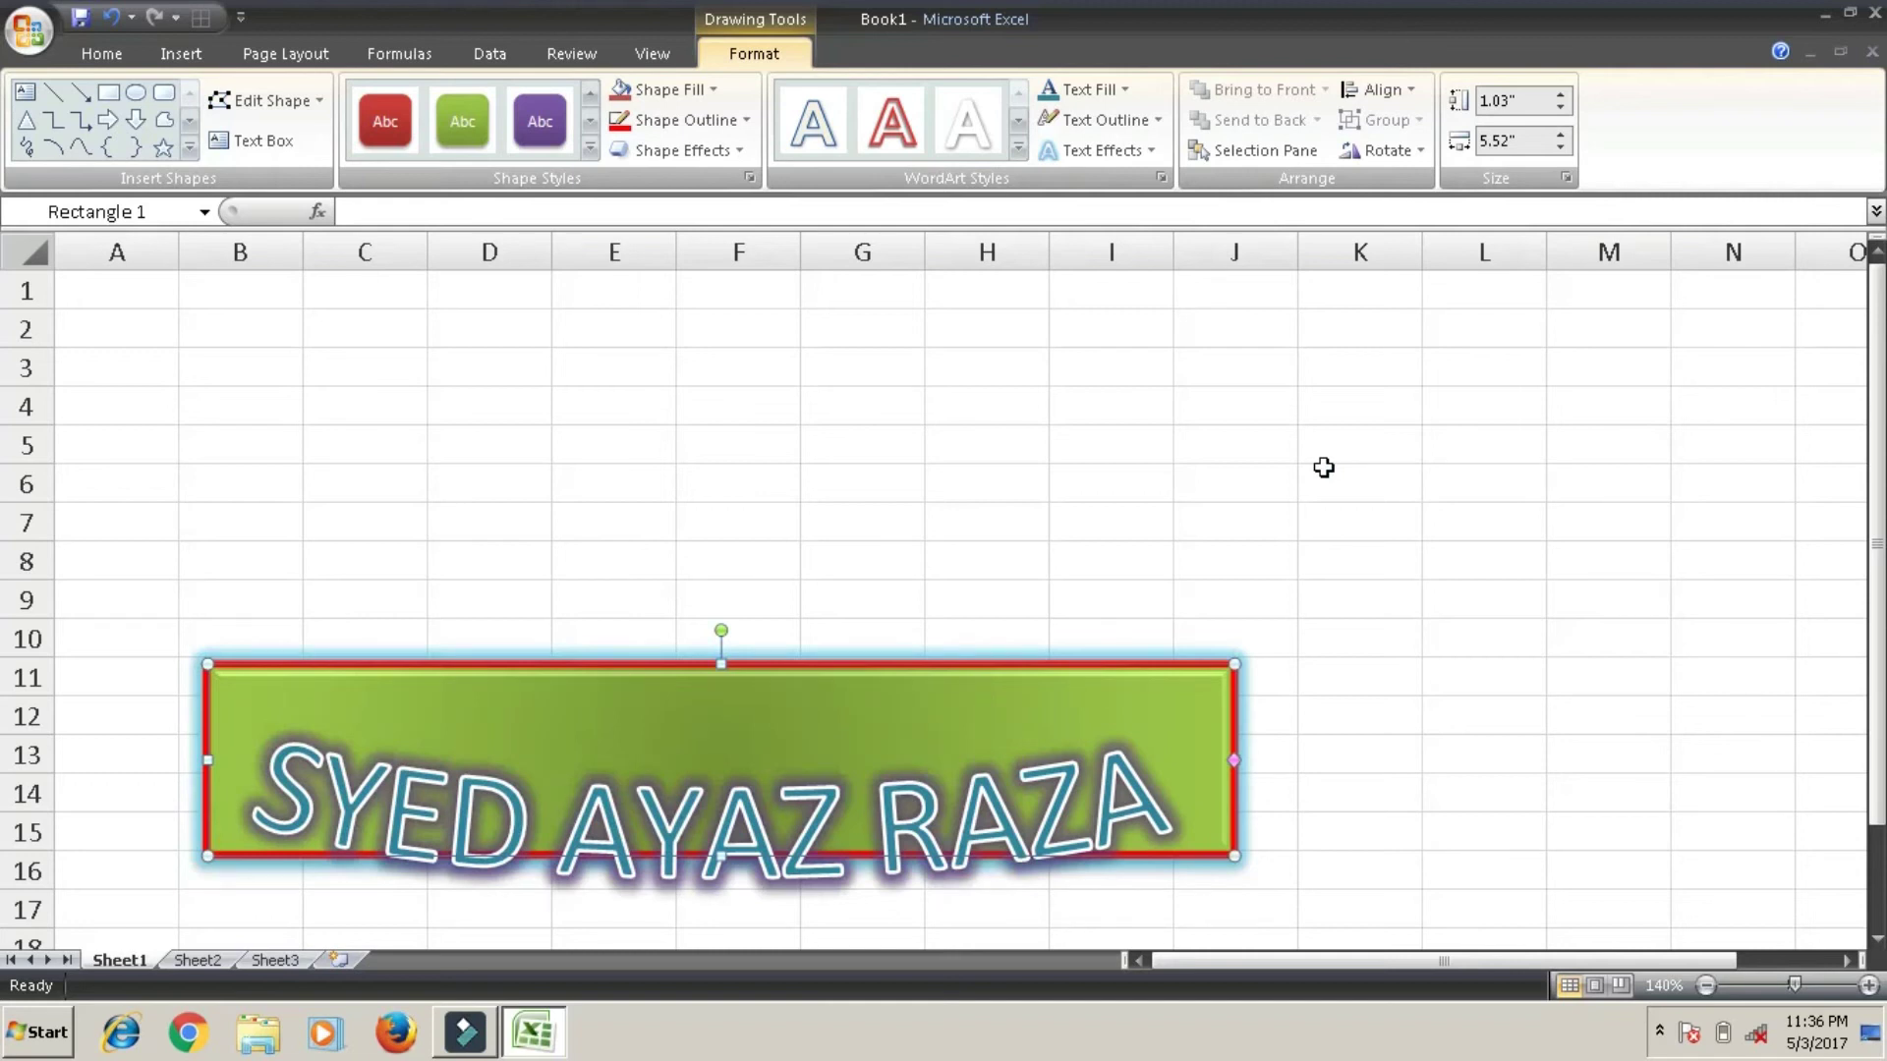
Set the text to No Transform and the box to No Rotation so both lie flat.
left_click(1093, 150)
mouse_move(1141, 443)
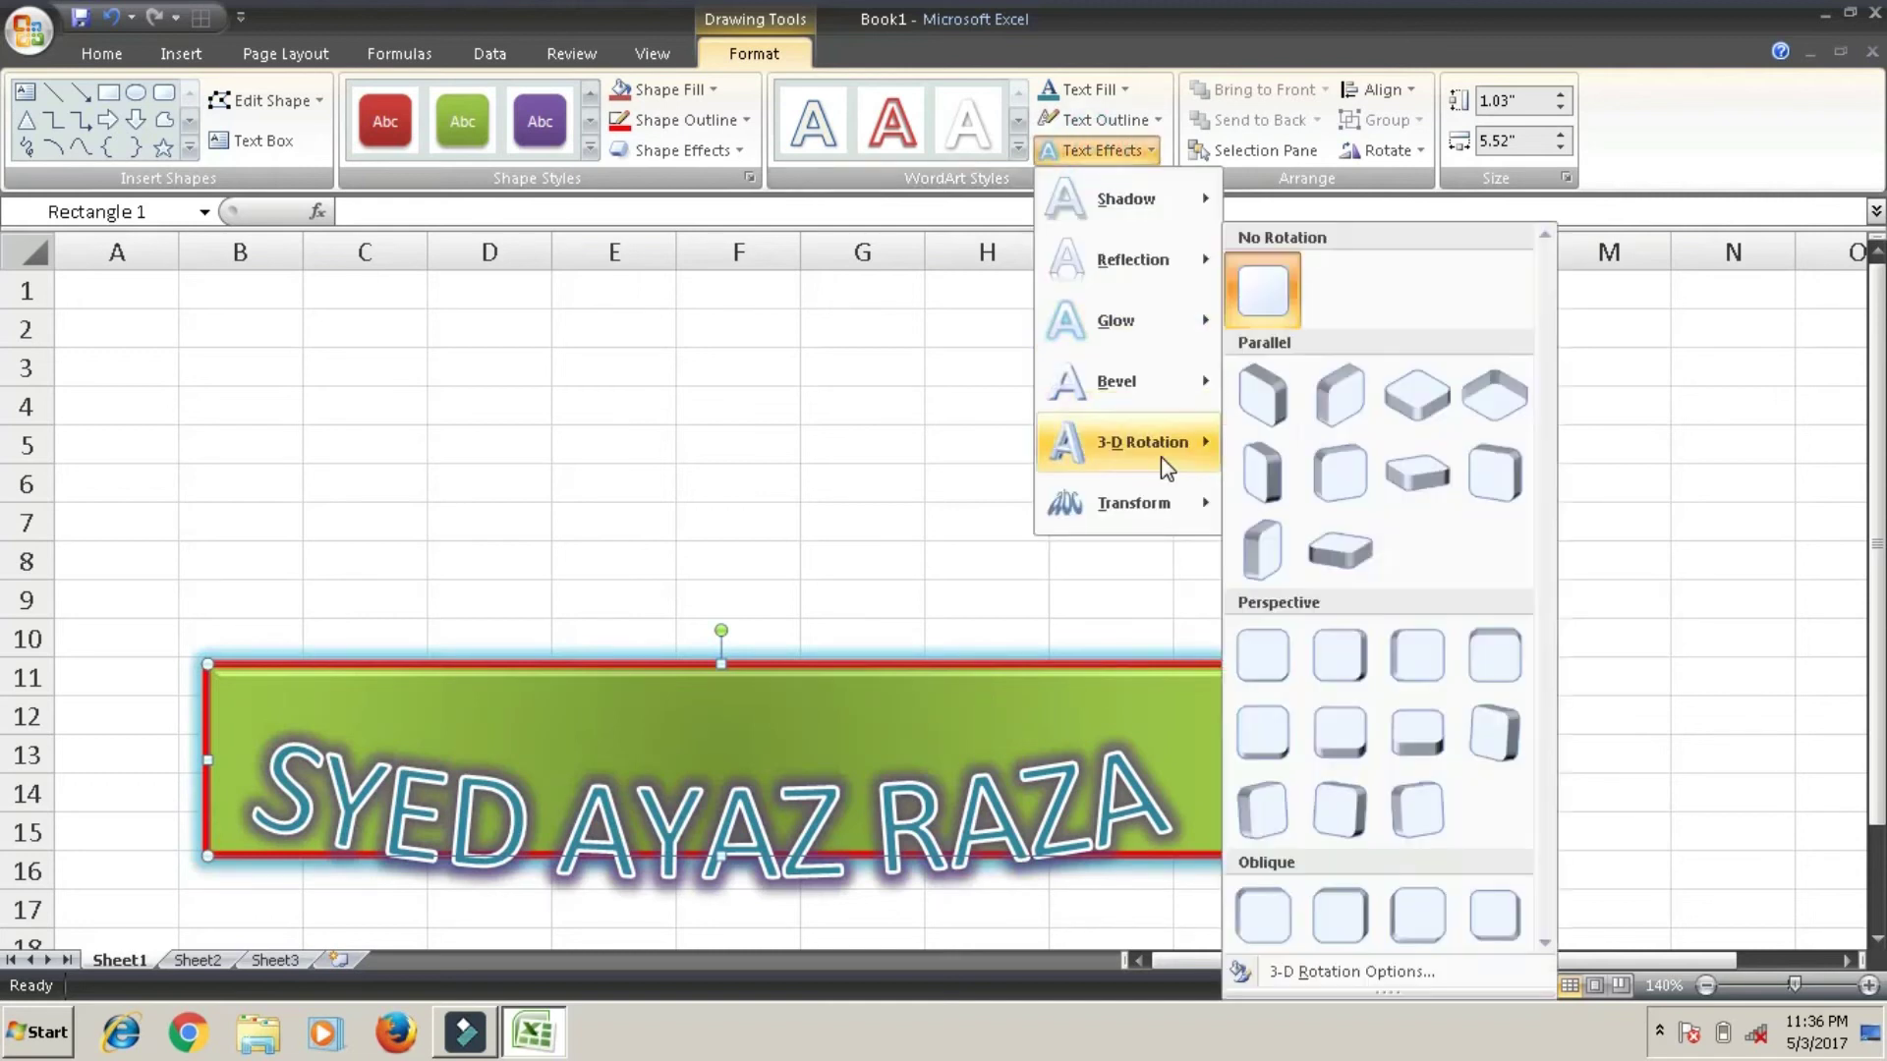
left_click(1489, 744)
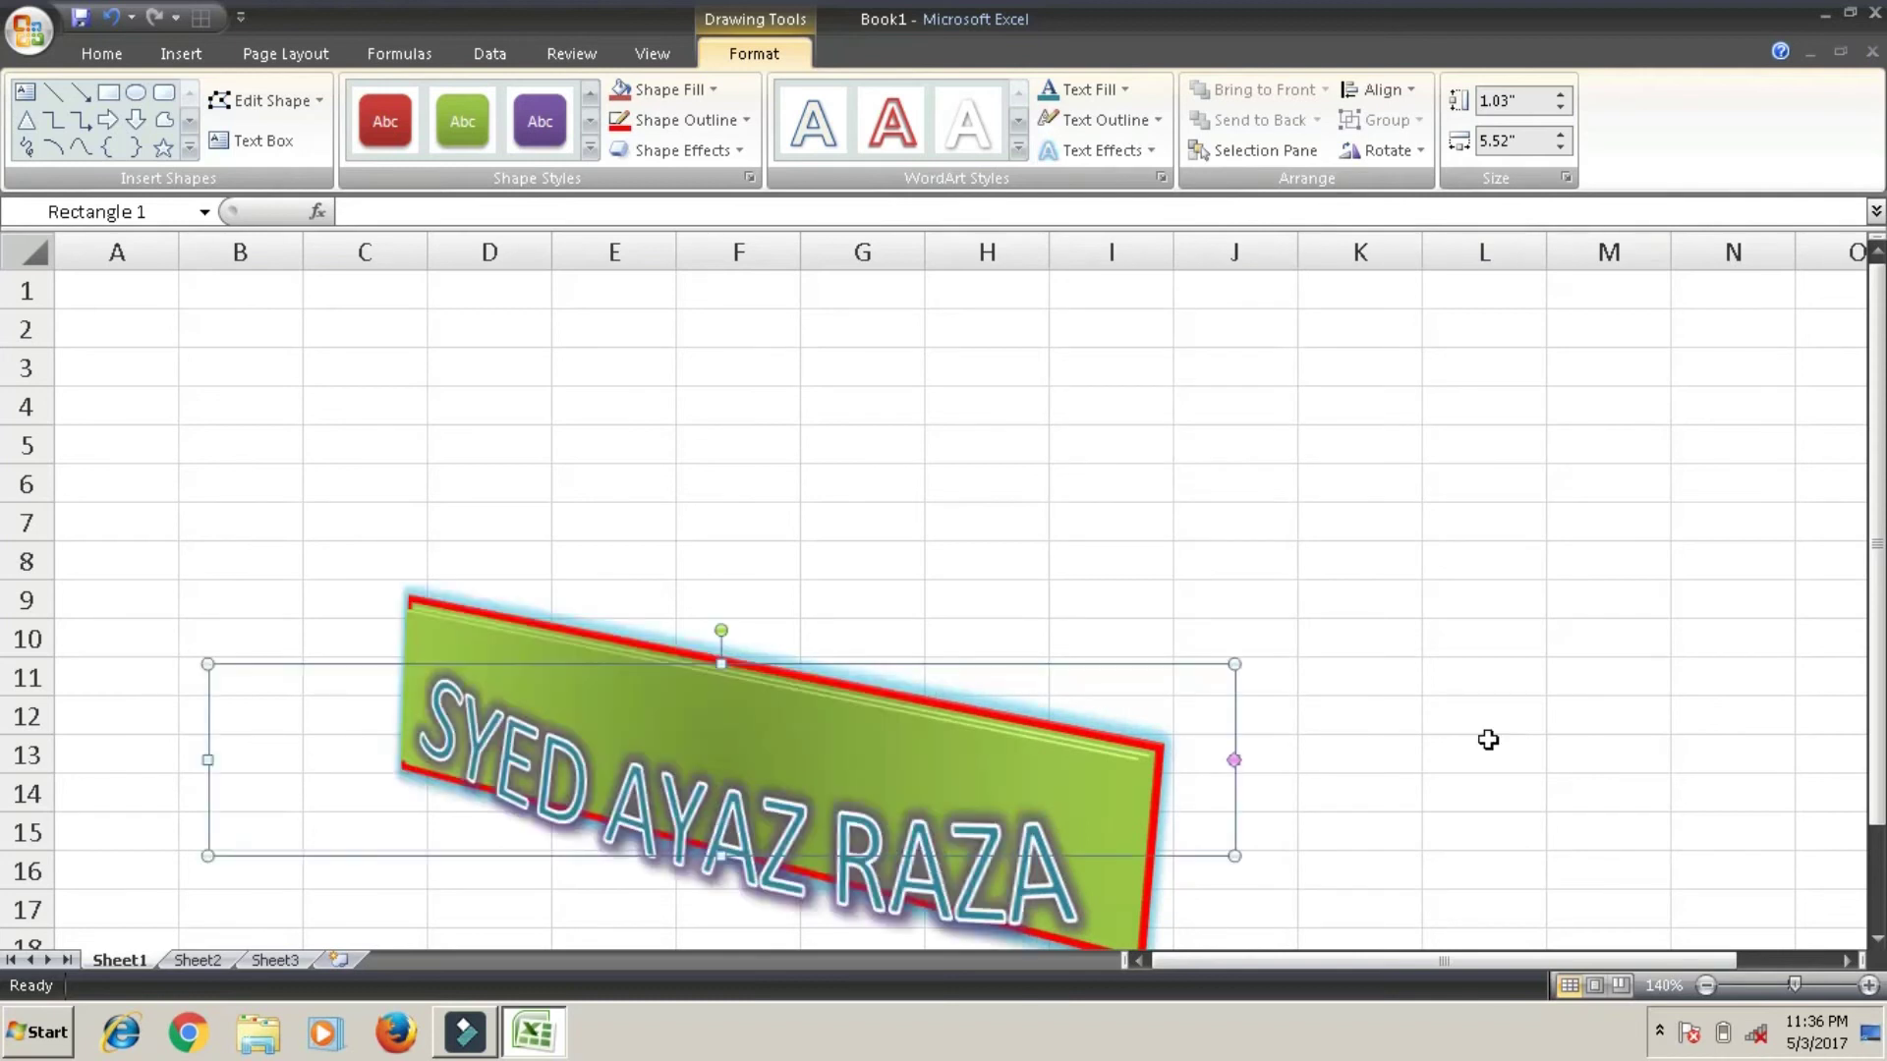
left_click(1130, 150)
mouse_move(1132, 503)
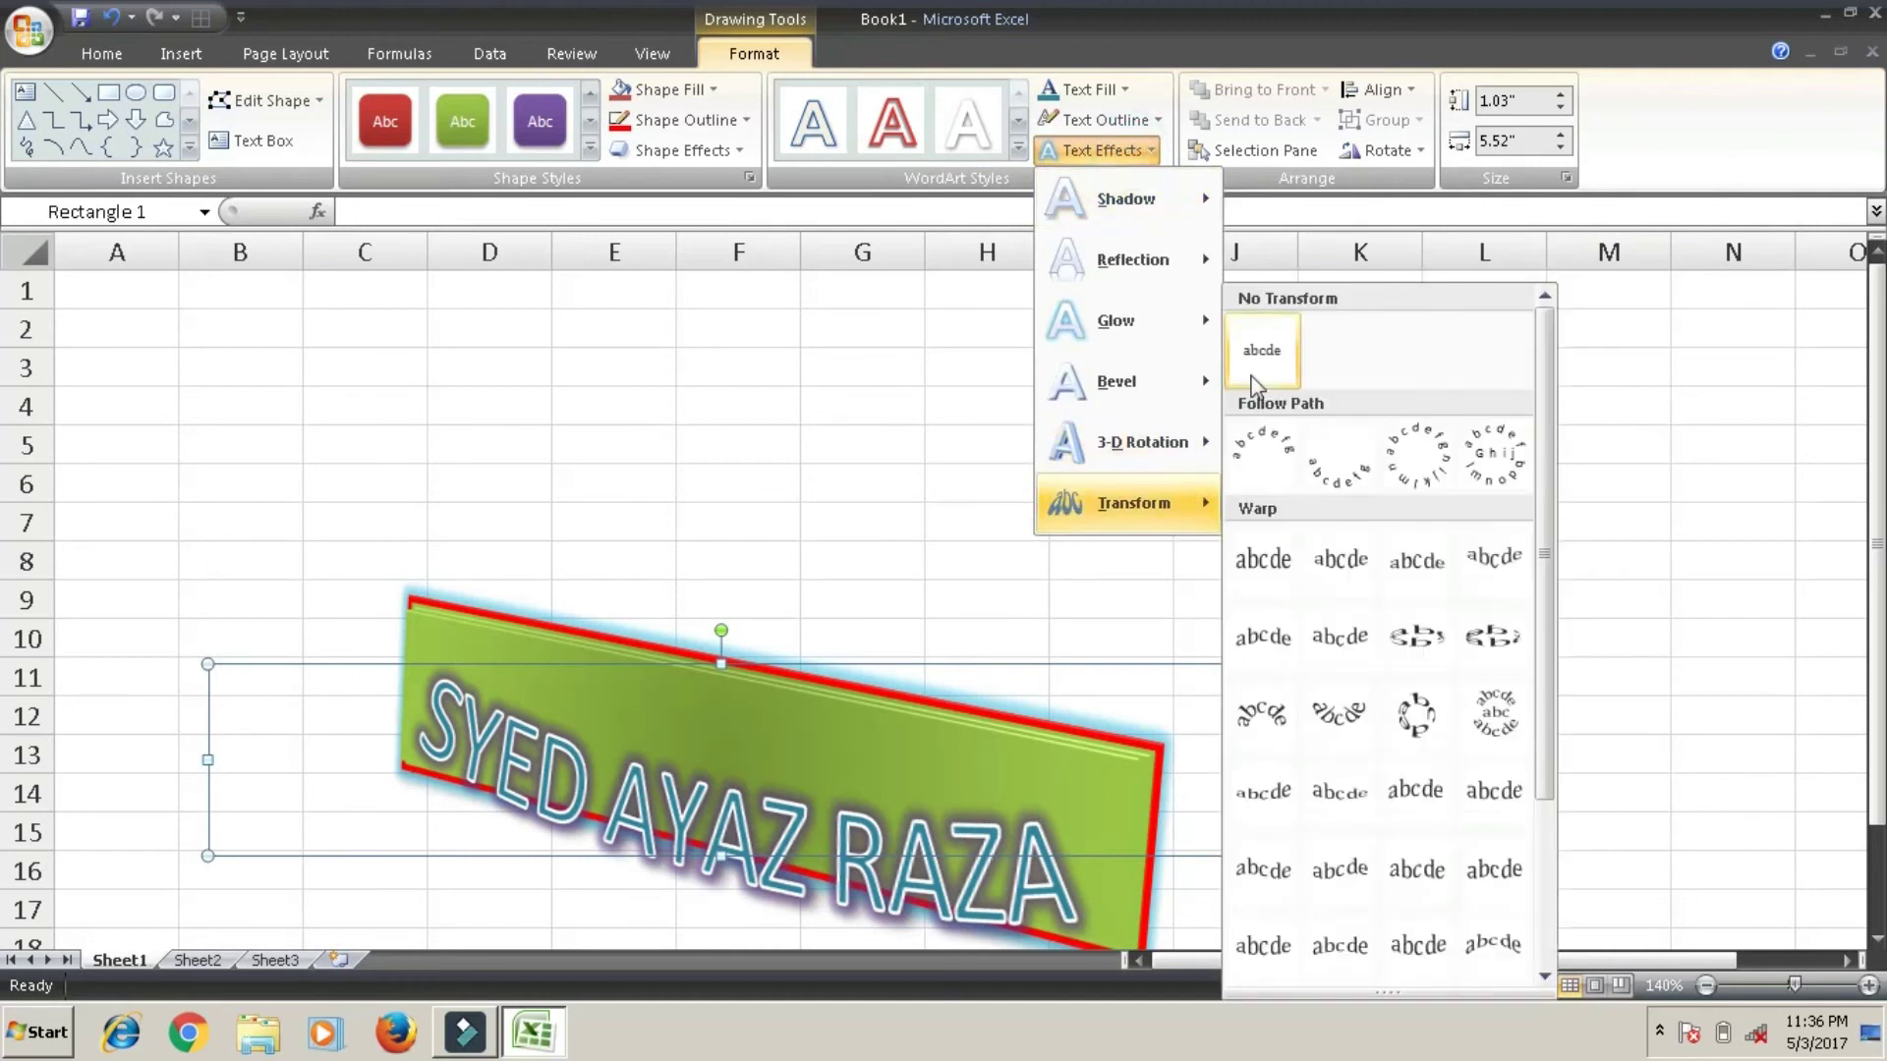
left_click(1254, 374)
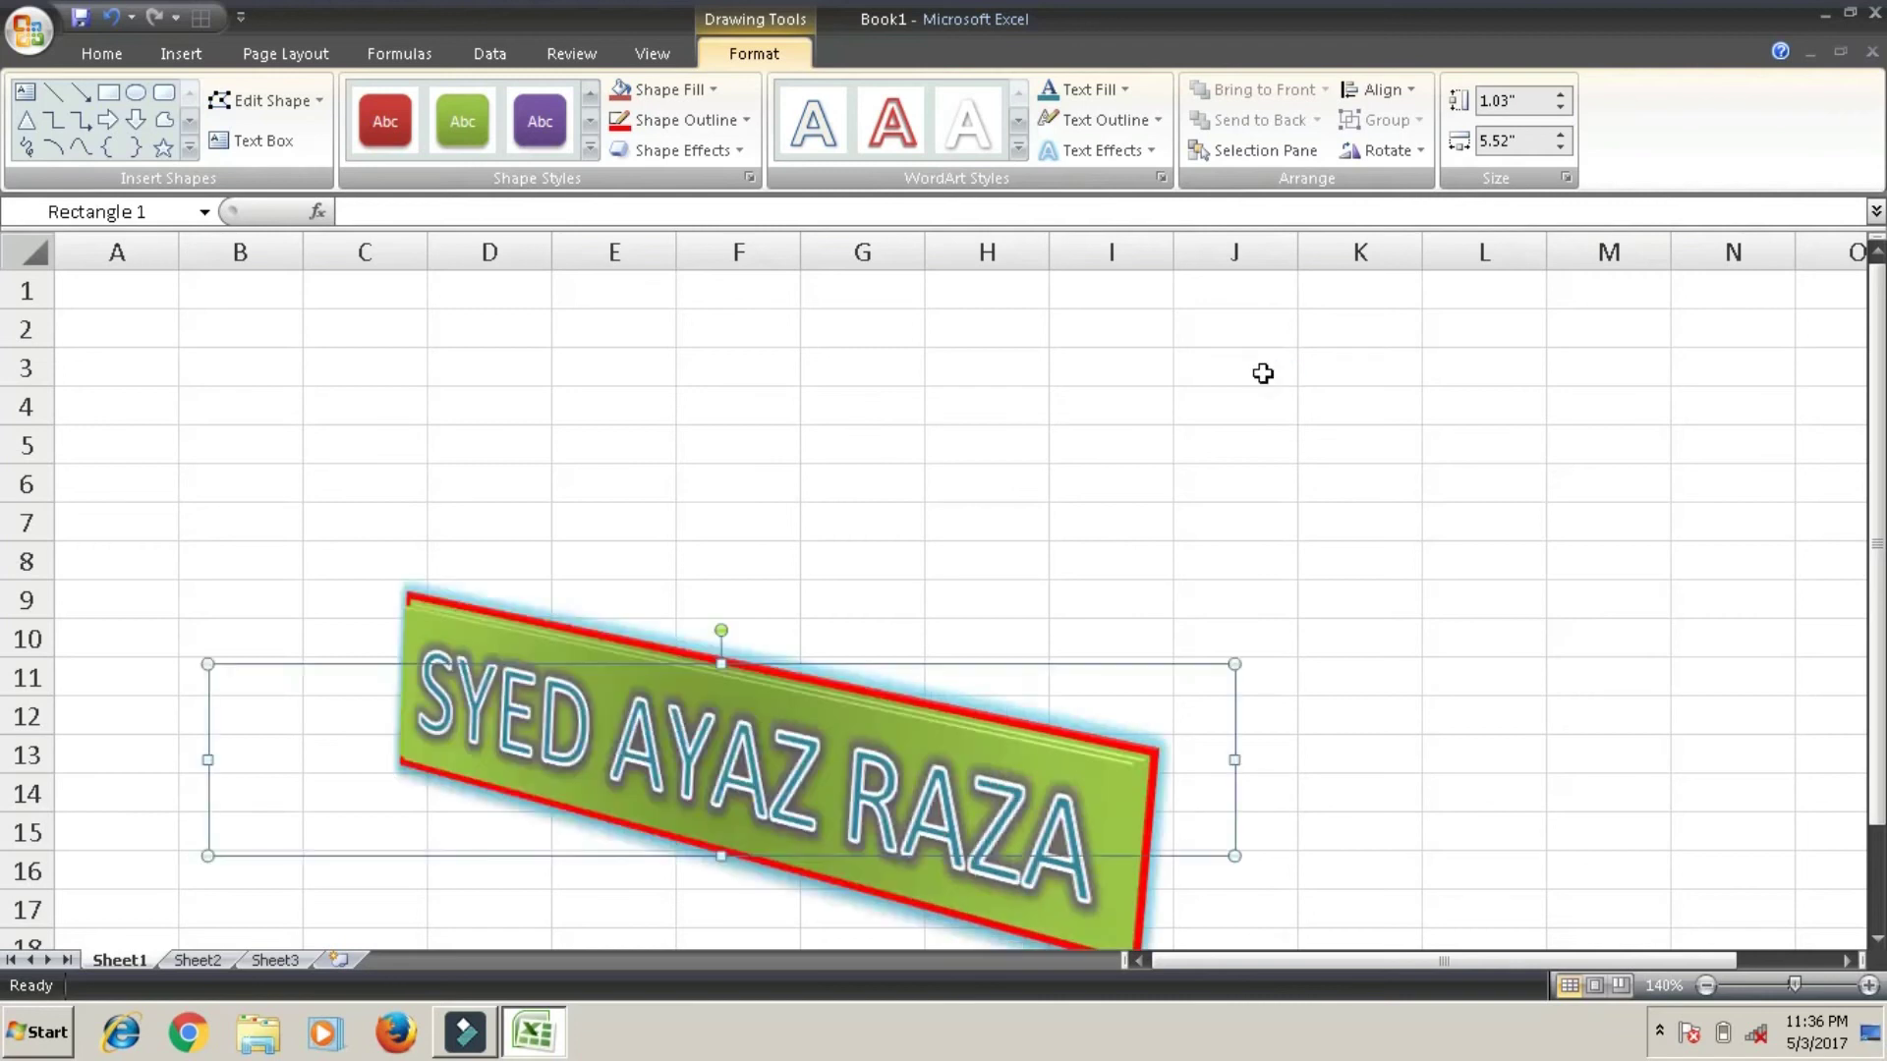
left_click(1152, 151)
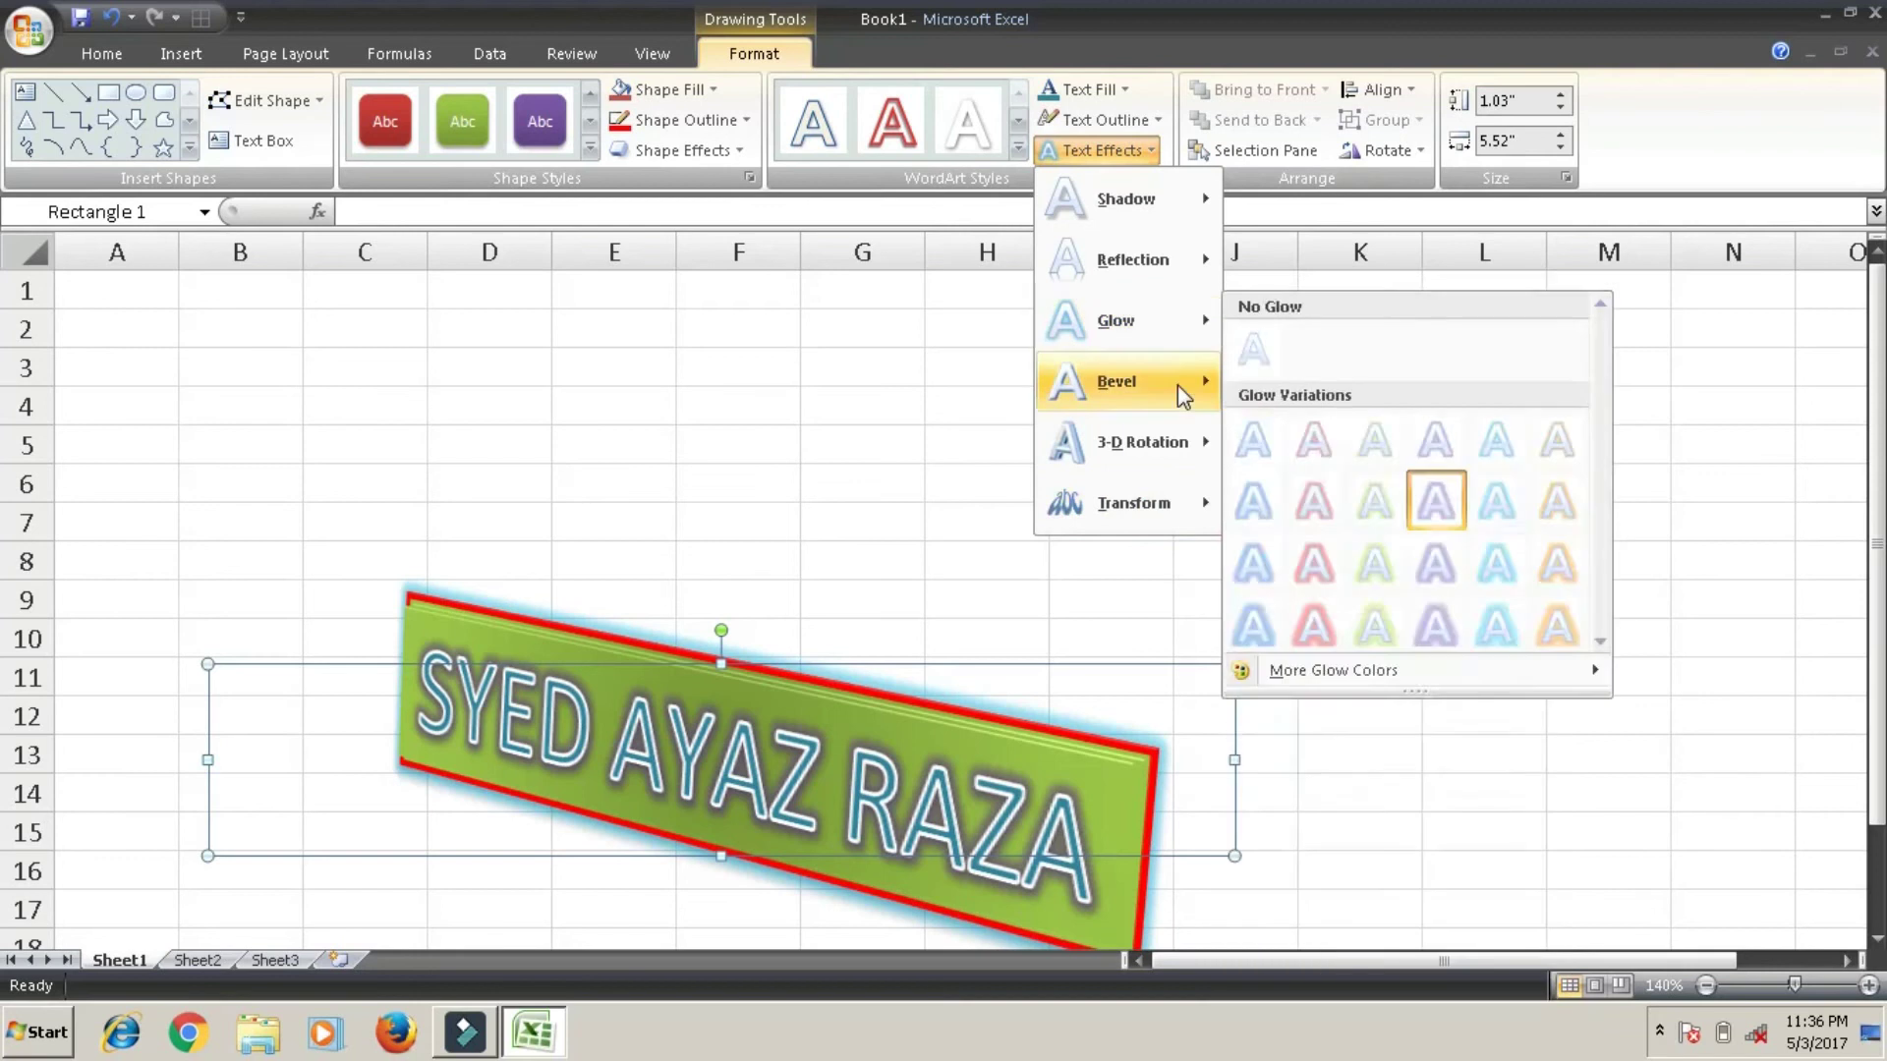
mouse_move(1141, 443)
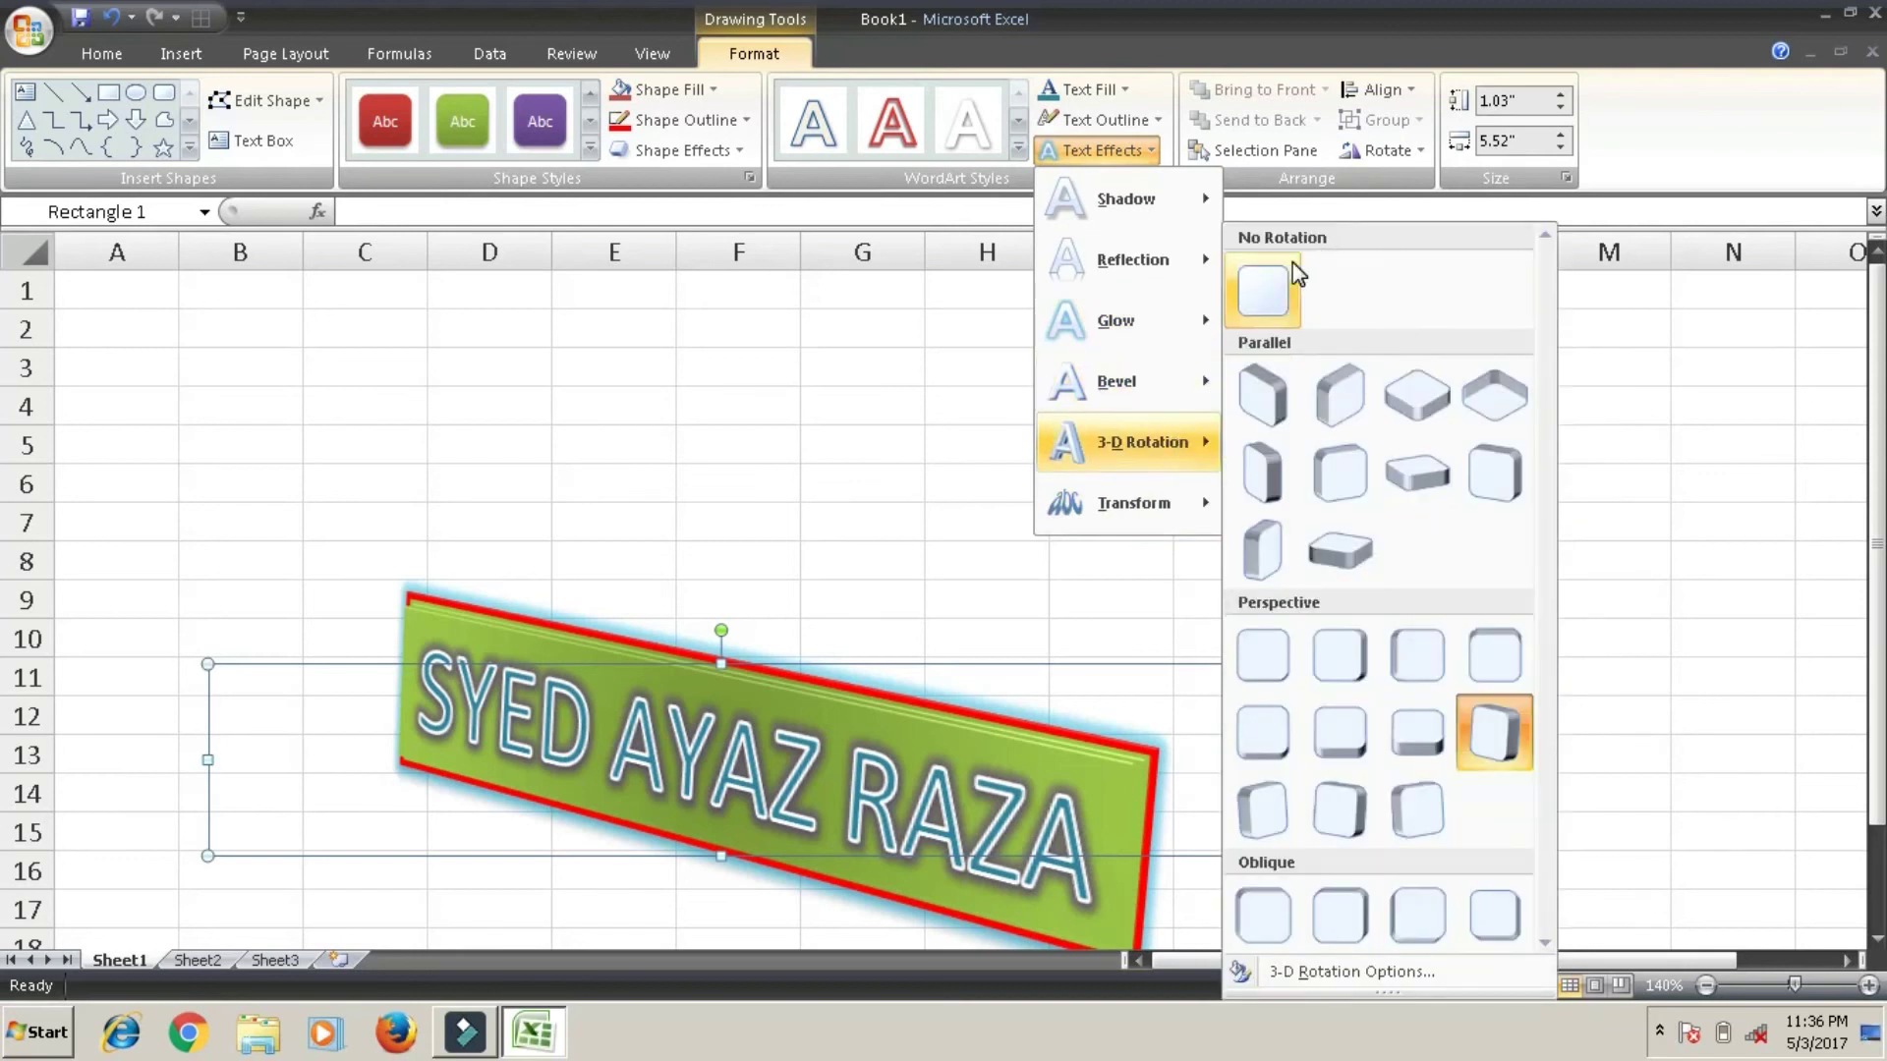
left_click(1267, 289)
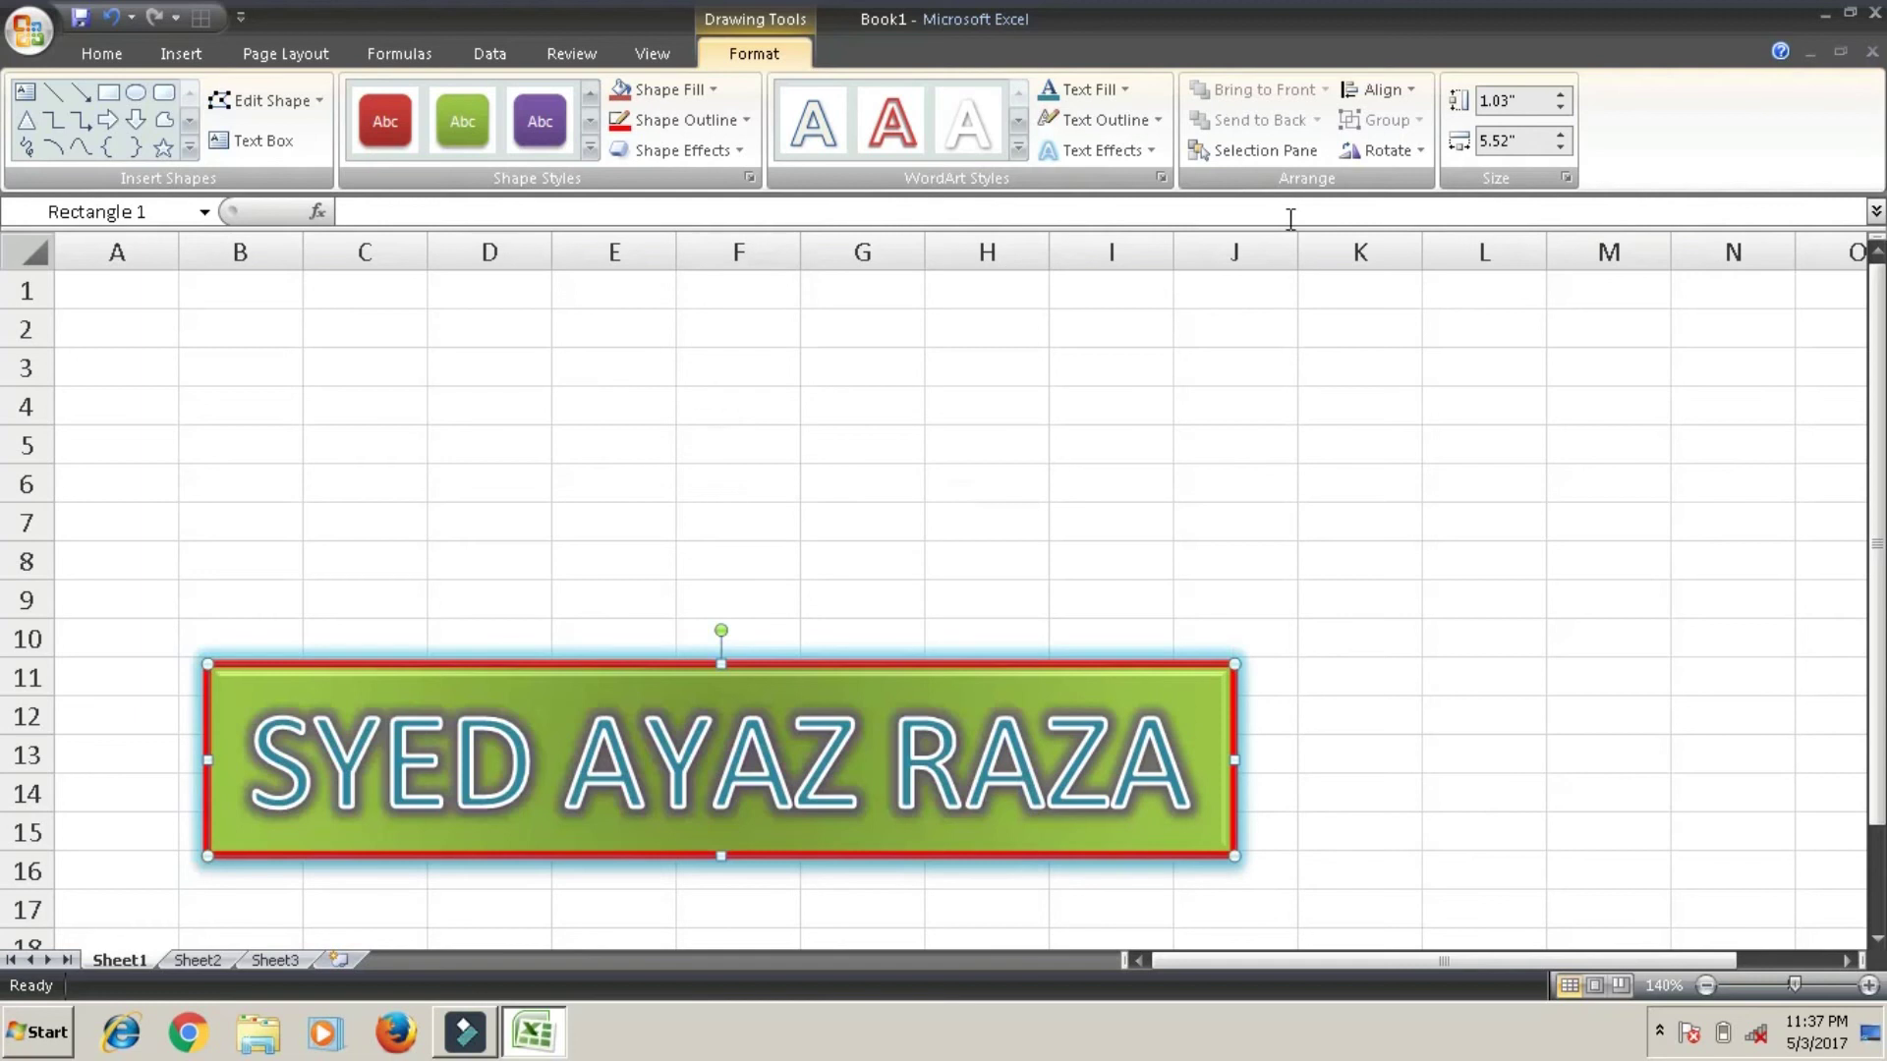
Apply the white, black-outlined shape style to the name box, then rotate it 90° right and back to horizontal.
left_click(591, 149)
left_click(405, 130)
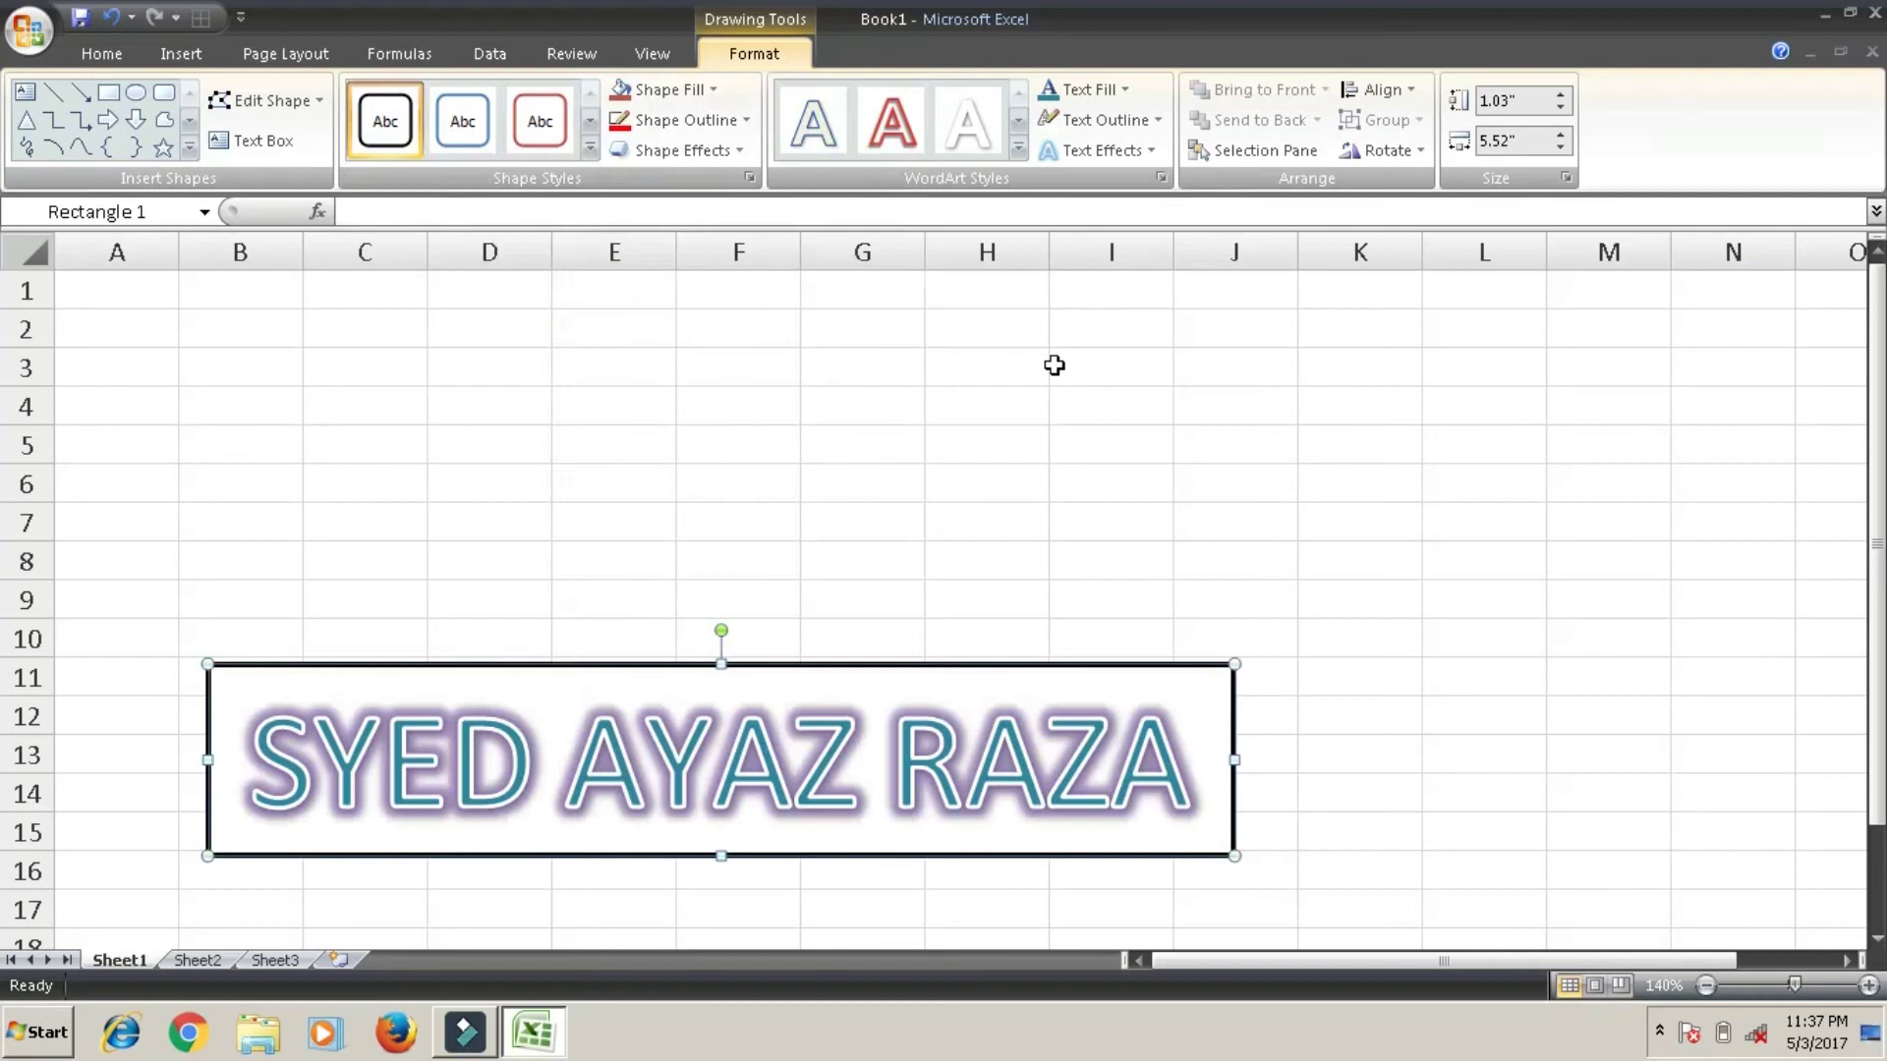
left_click(1382, 154)
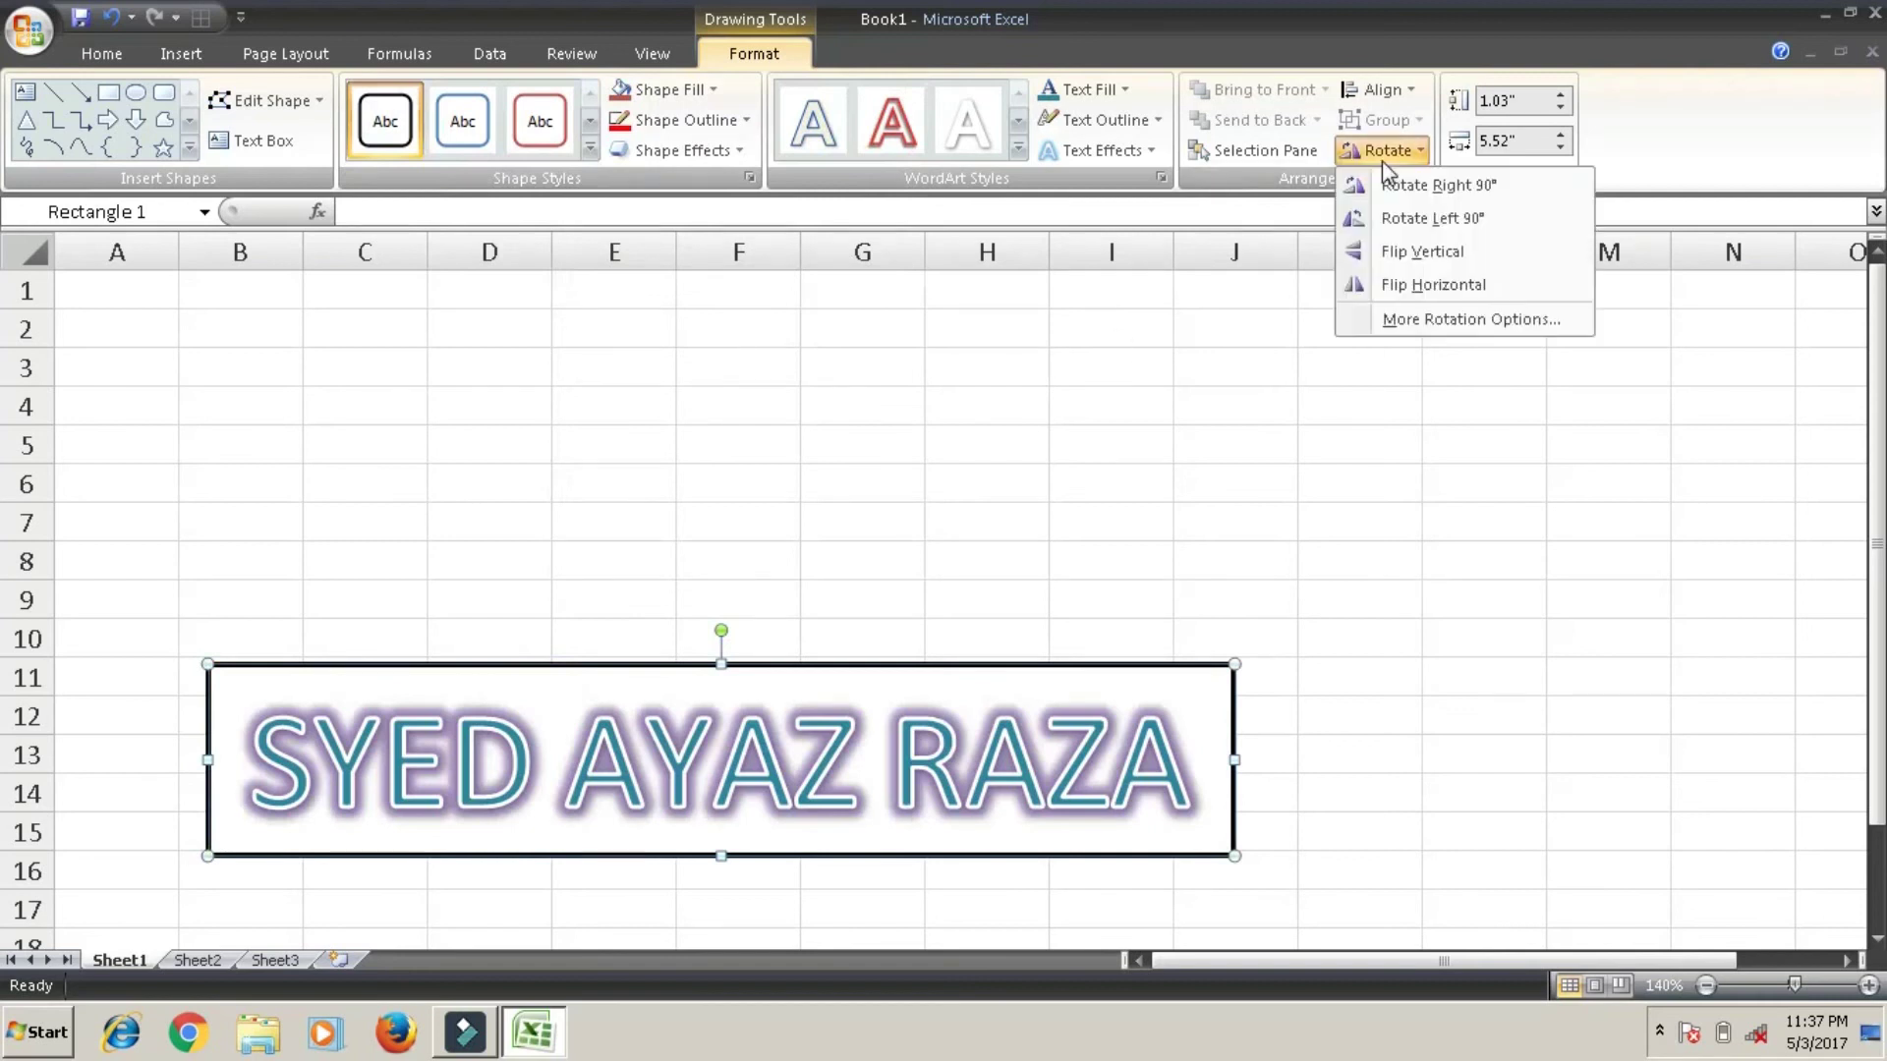
left_click(1423, 188)
left_click(1395, 157)
left_click(1435, 218)
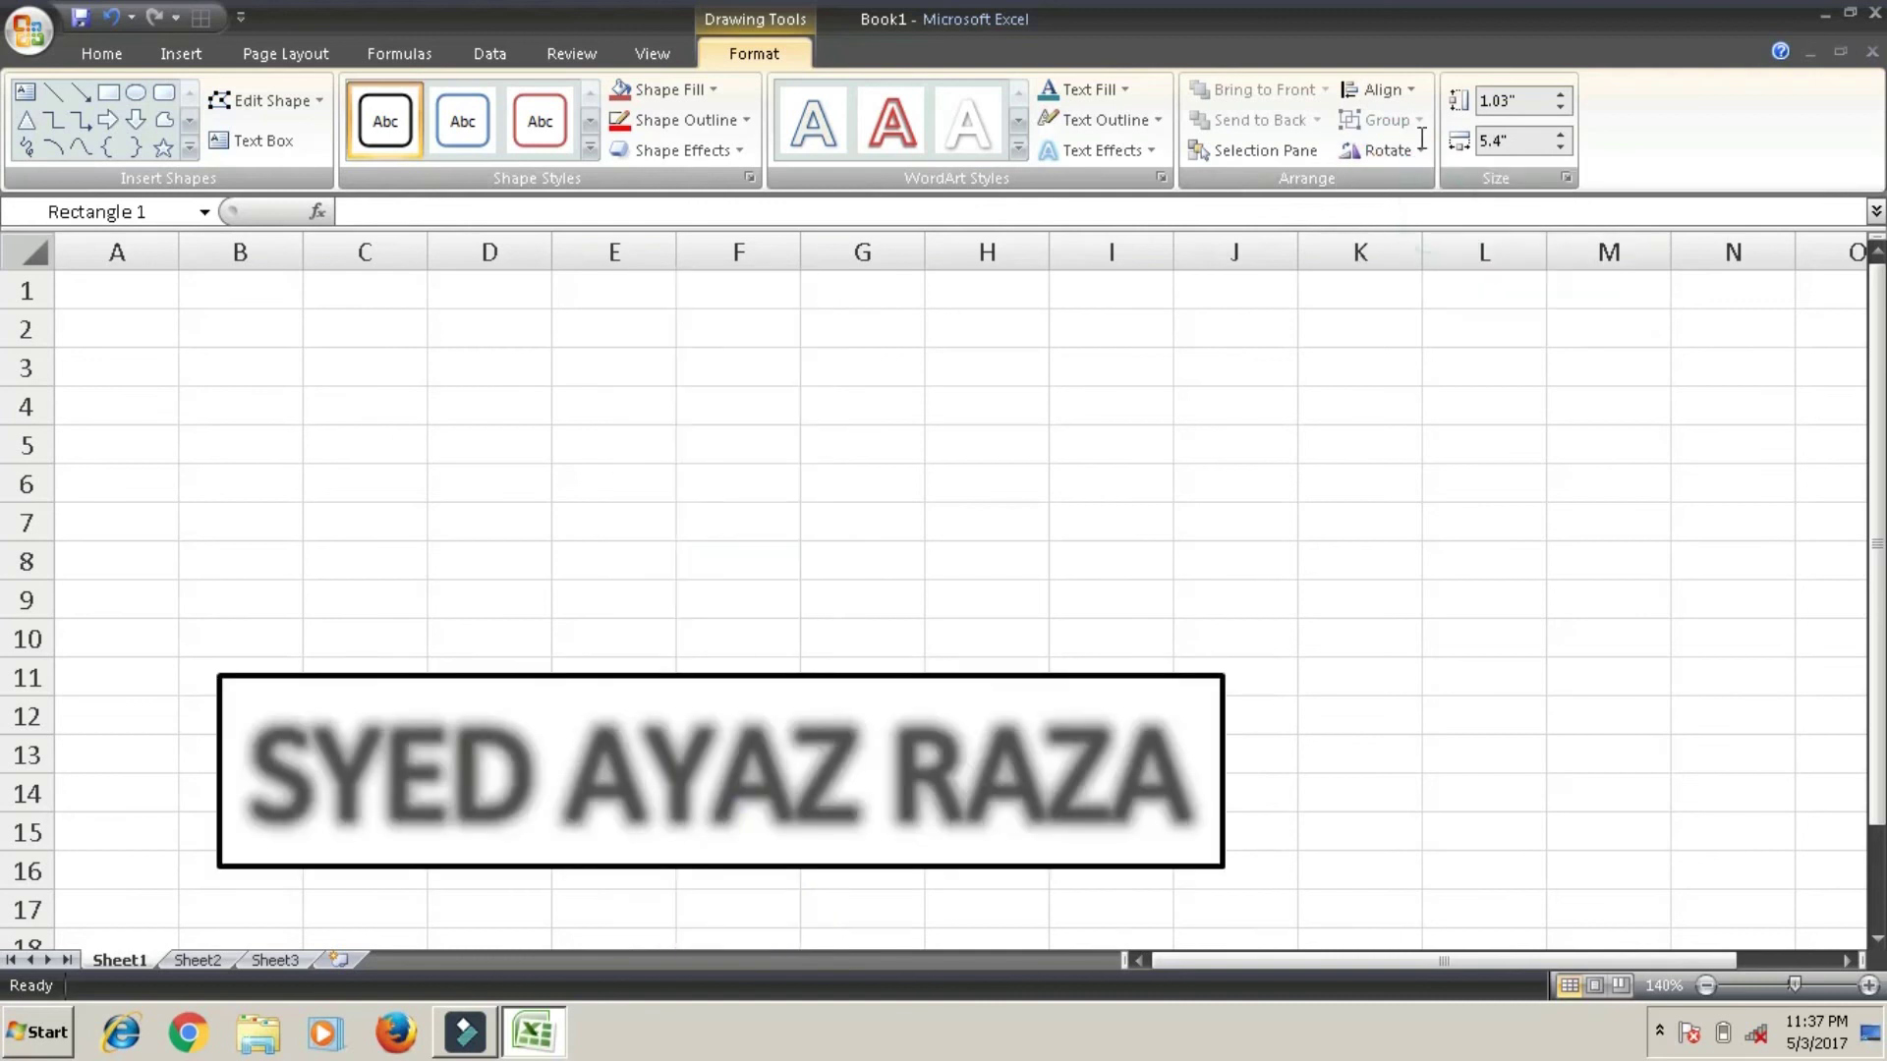
left_click(1219, 676)
Shrink the WordArt box from its top-right corner and move it up to start near row 8.
left_click_drag(1219, 676, 806, 745)
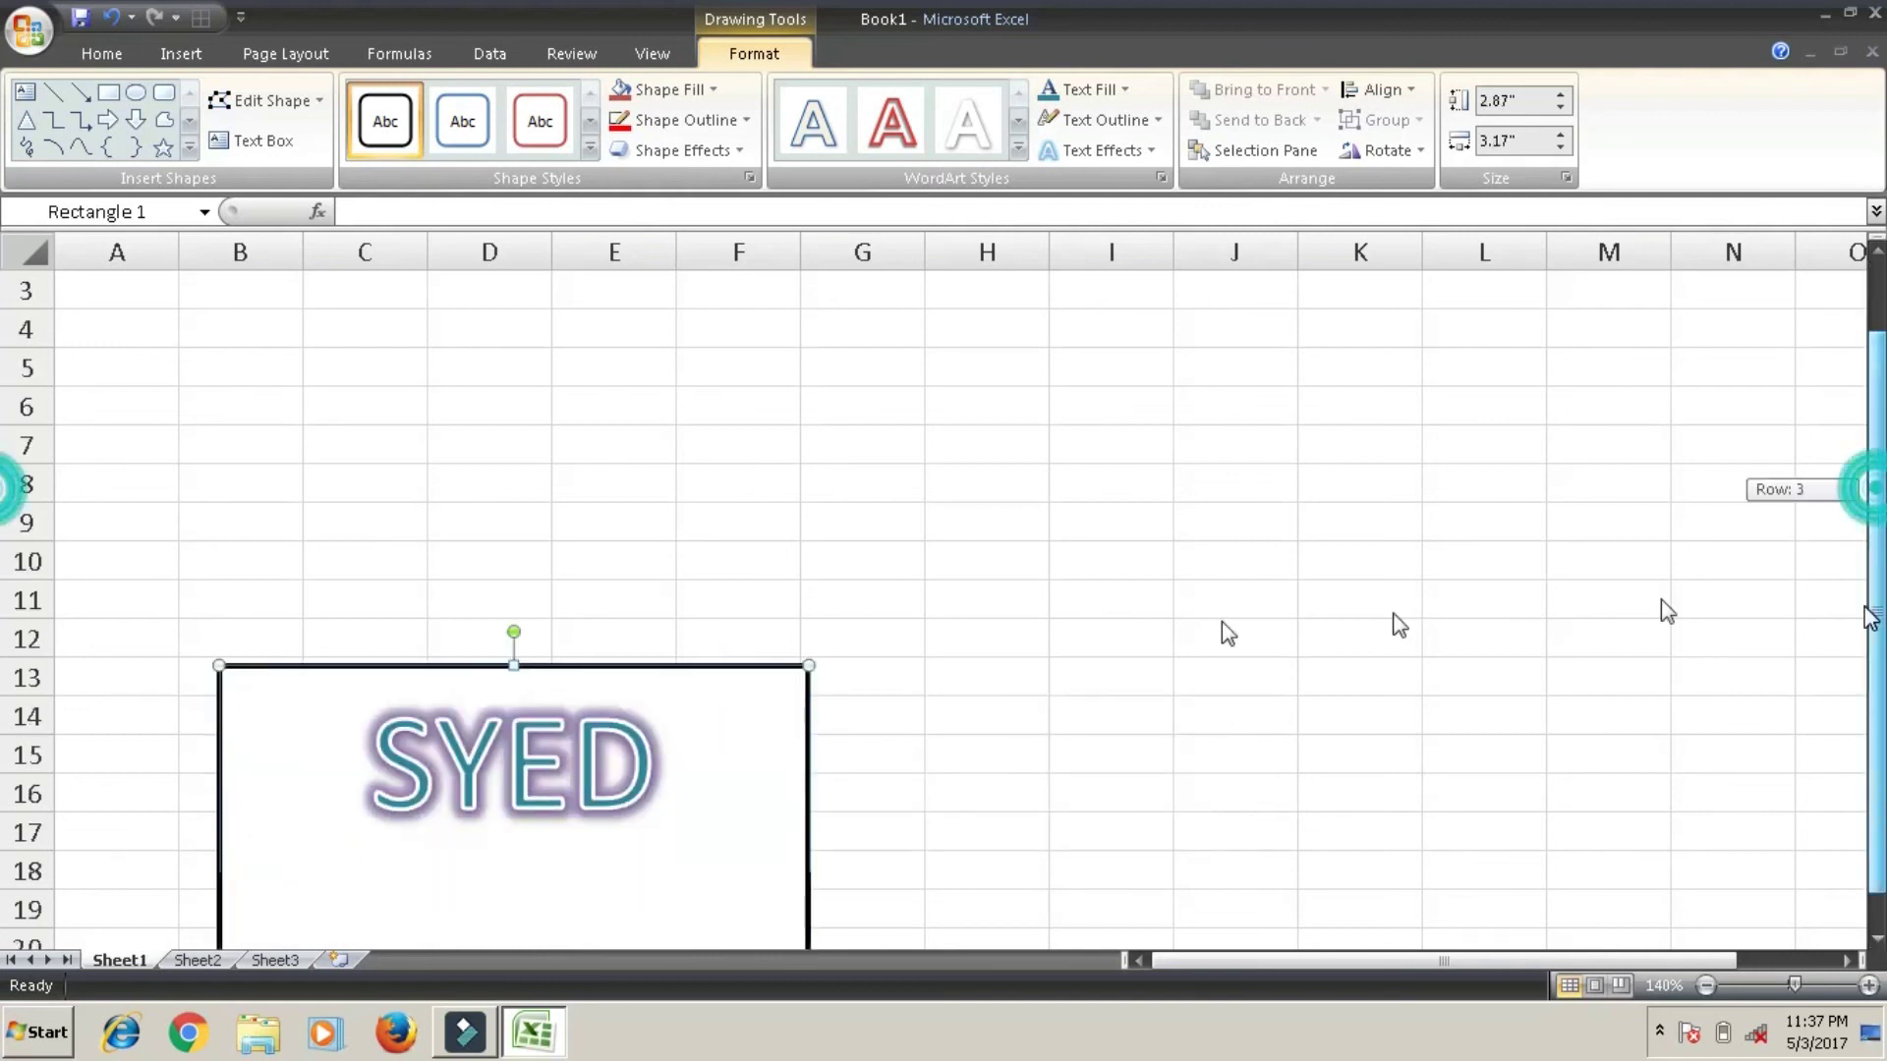
scroll(714, 651, "down", 1)
left_click(743, 624)
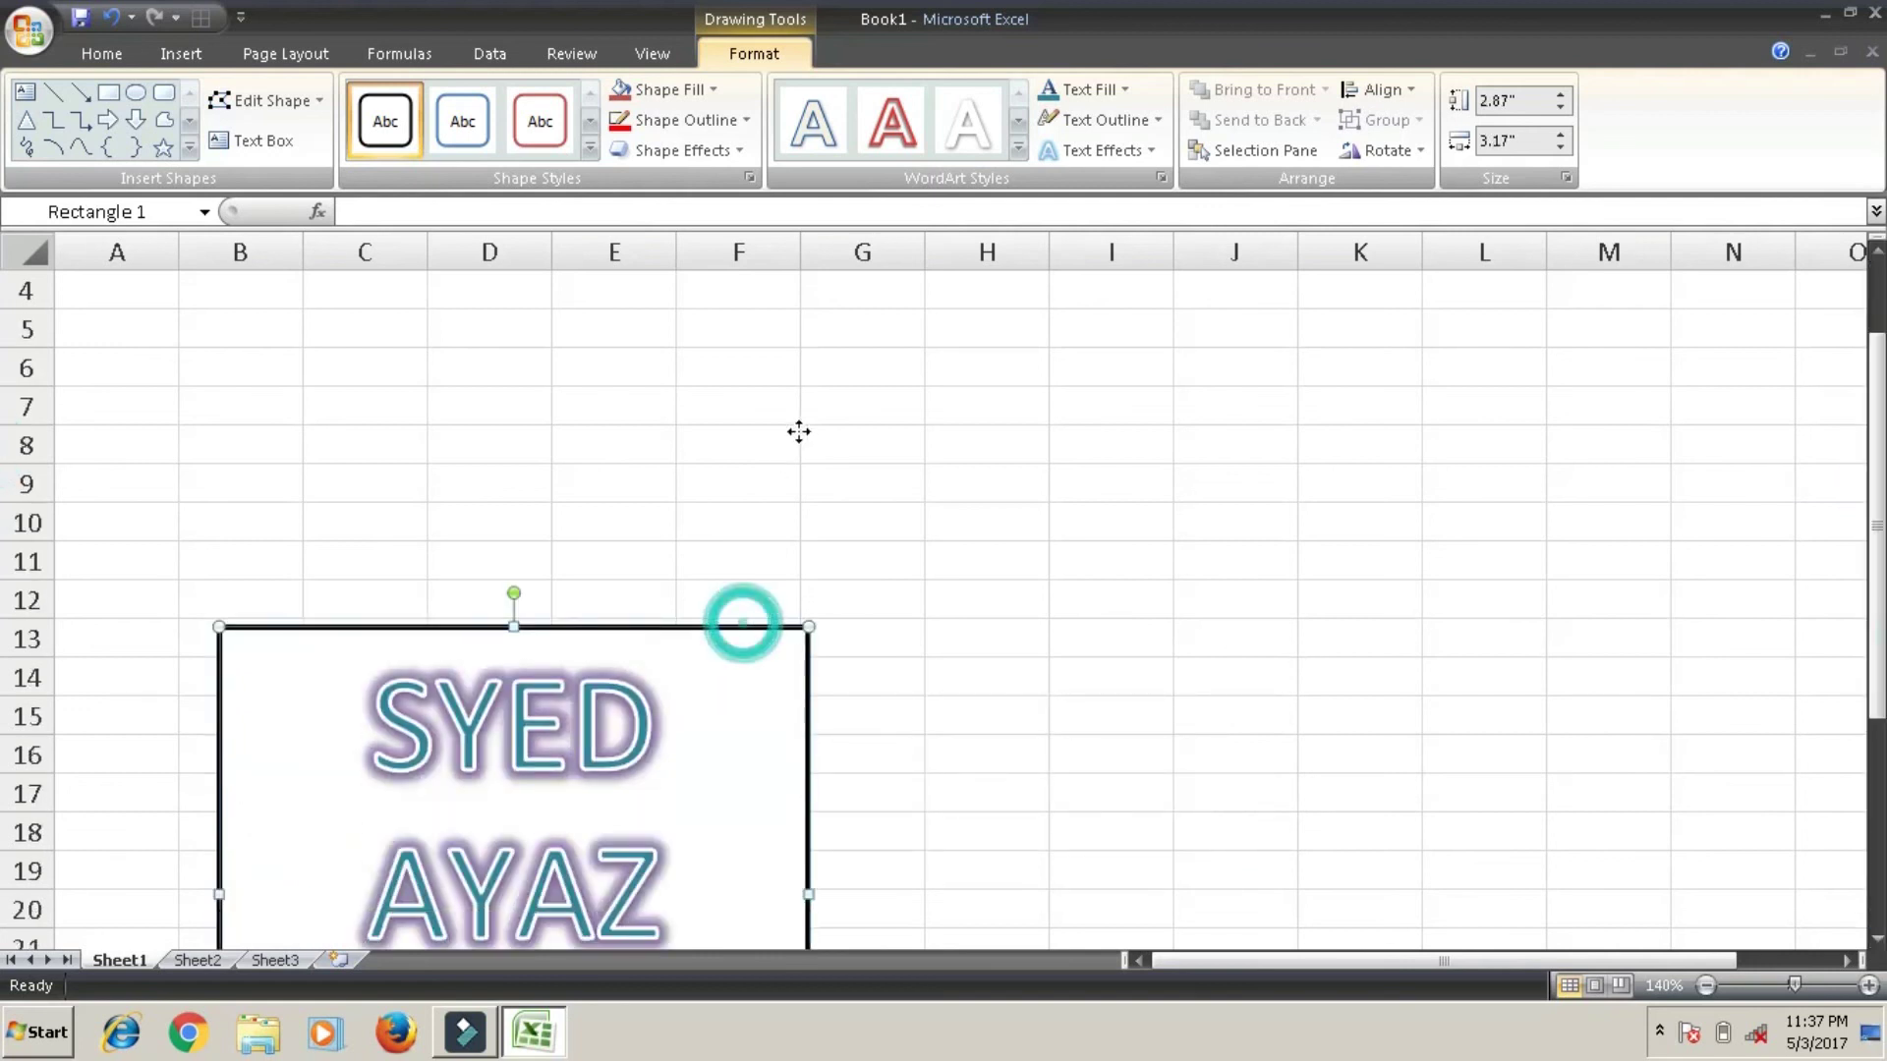
left_click_drag(898, 624, 894, 623)
left_click(863, 702)
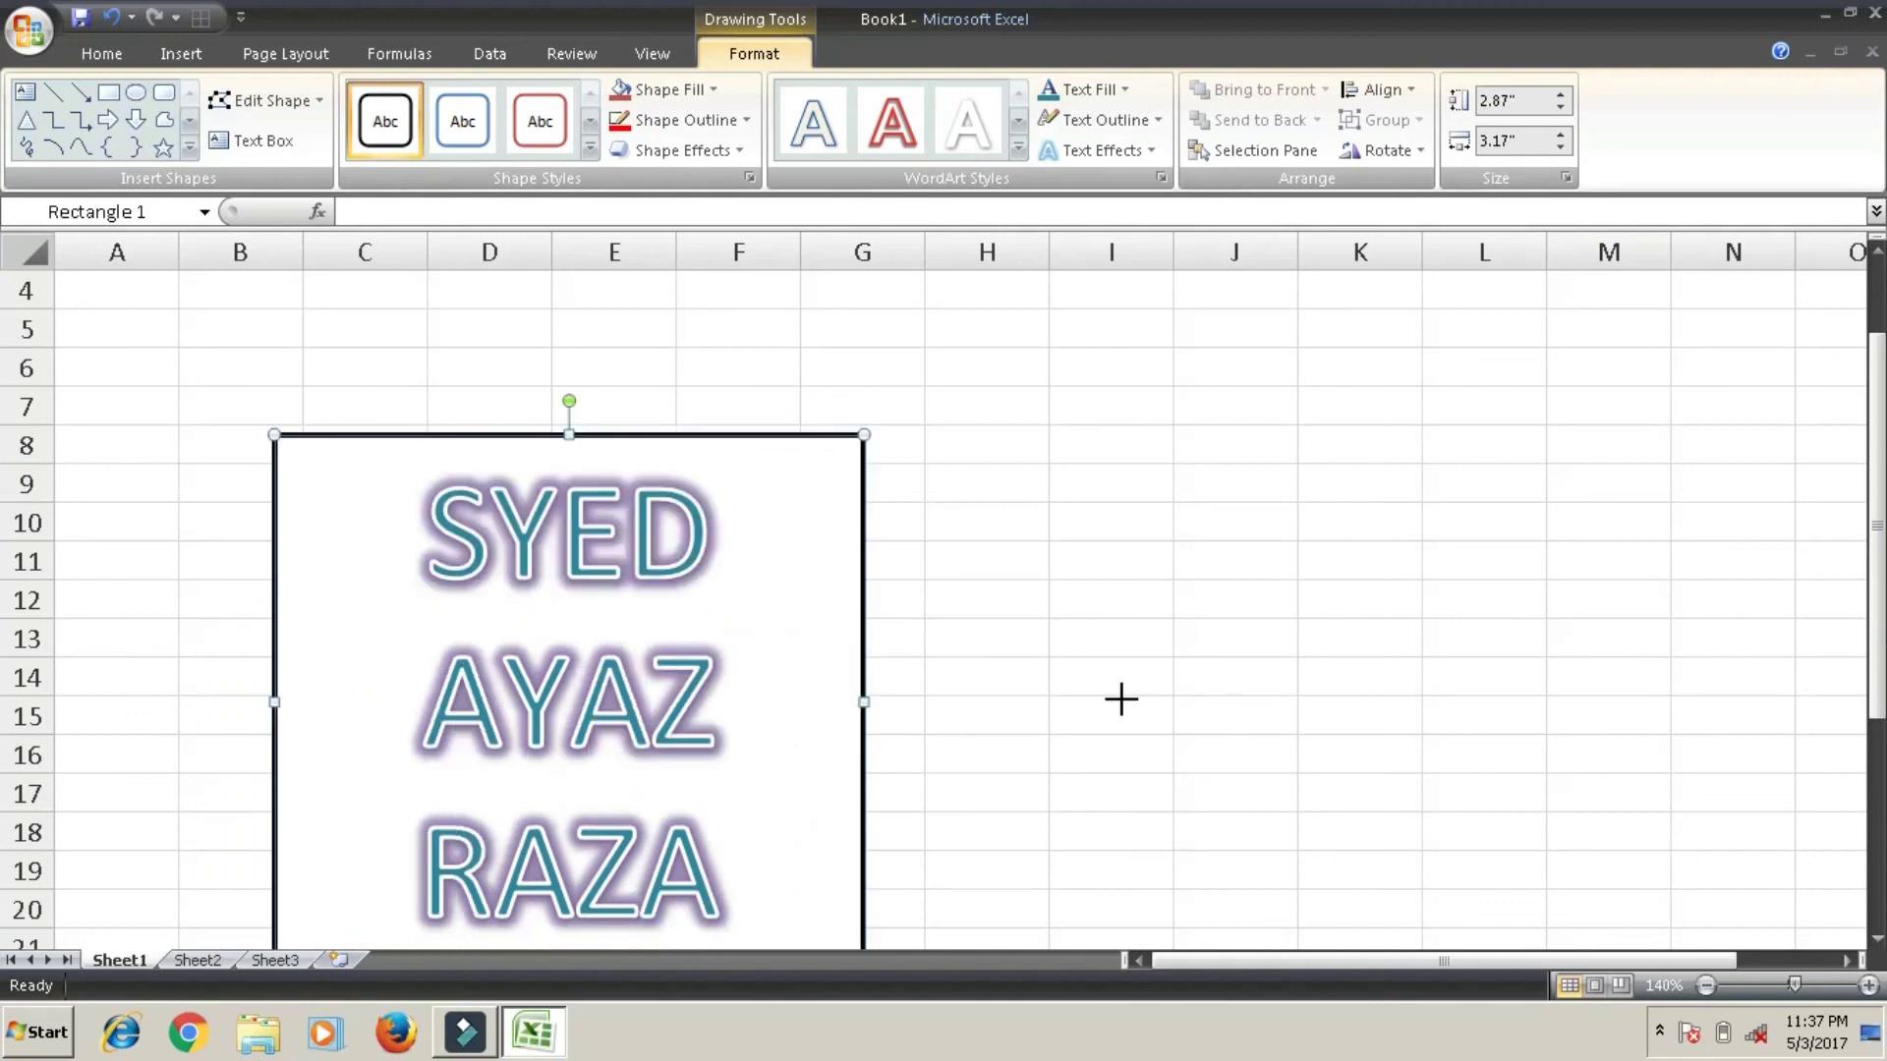
left_click_drag(863, 702, 1251, 697)
left_click_drag(1251, 612, 1432, 610)
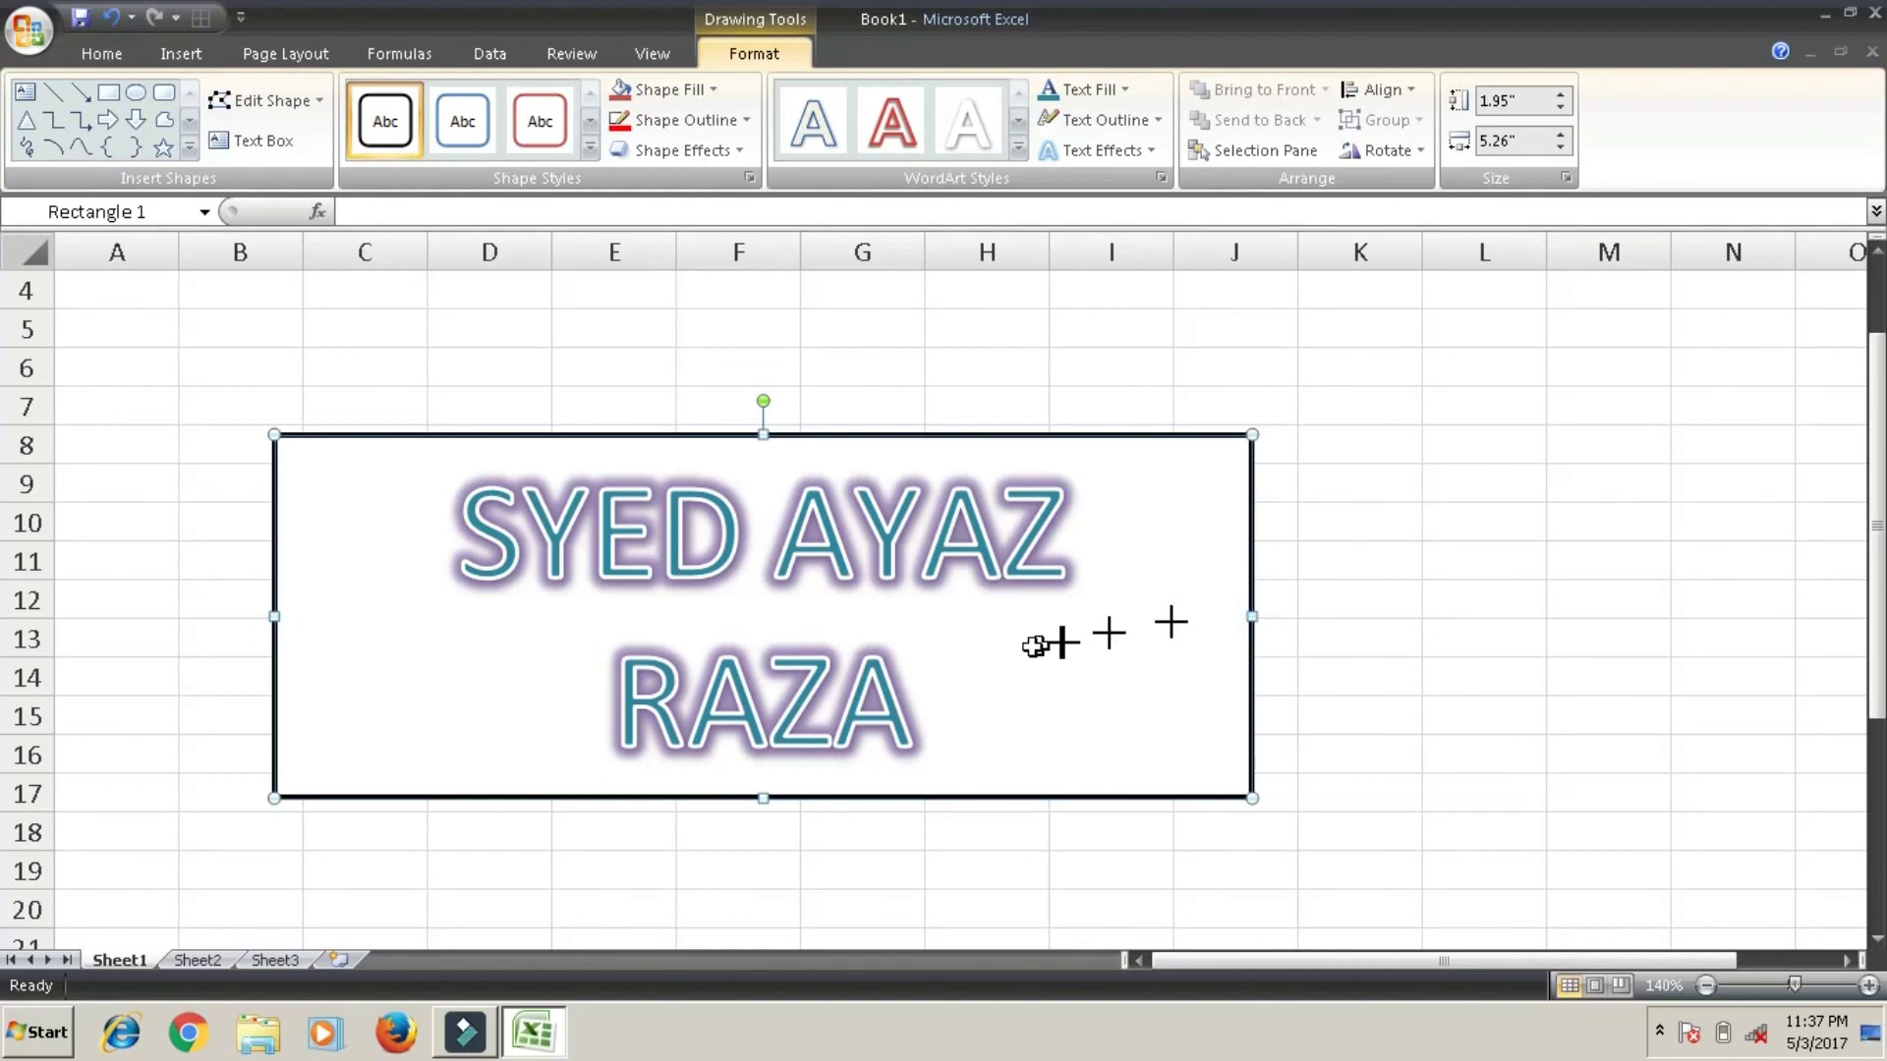
left_click(1328, 536)
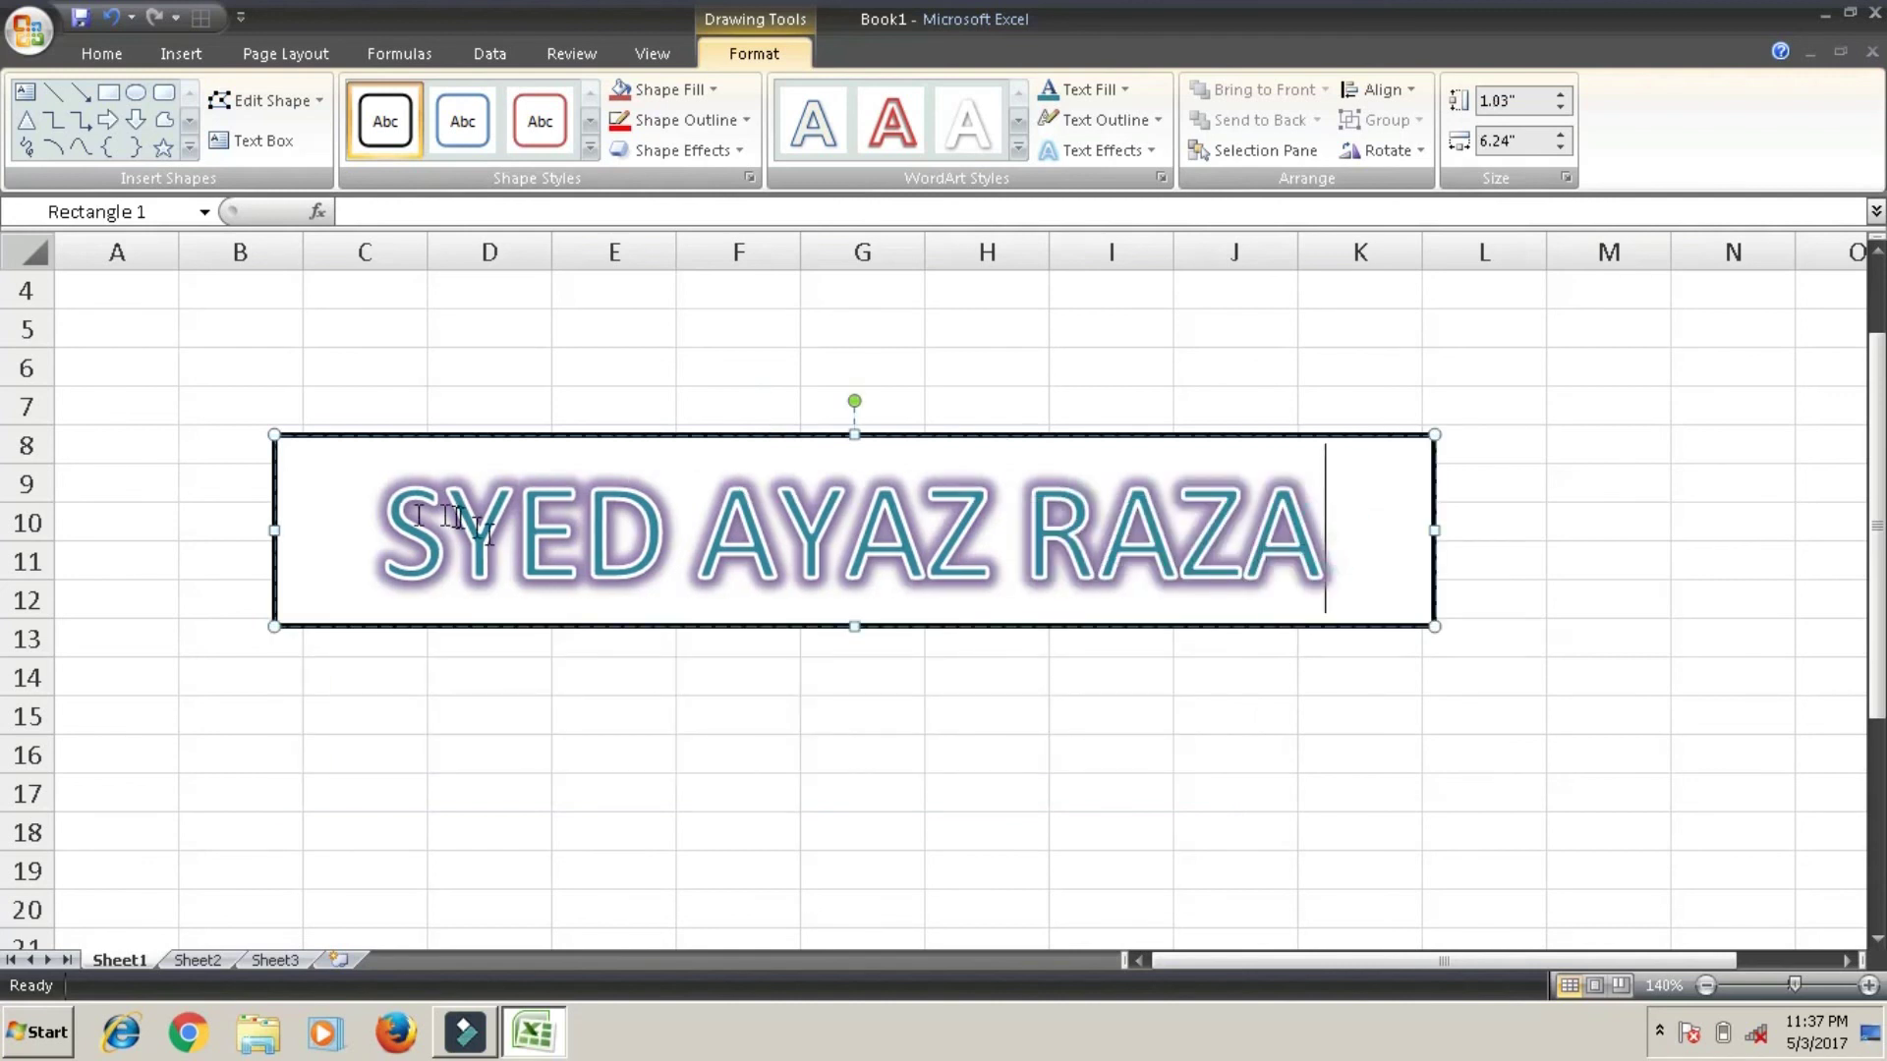
key("shift+Left")
key("shift+Left")
key("shift+Left")
Reduce SYED AYAZ RAZA to 32-point font and narrow the box to end near column H.
left_click_drag(392, 515, 383, 518)
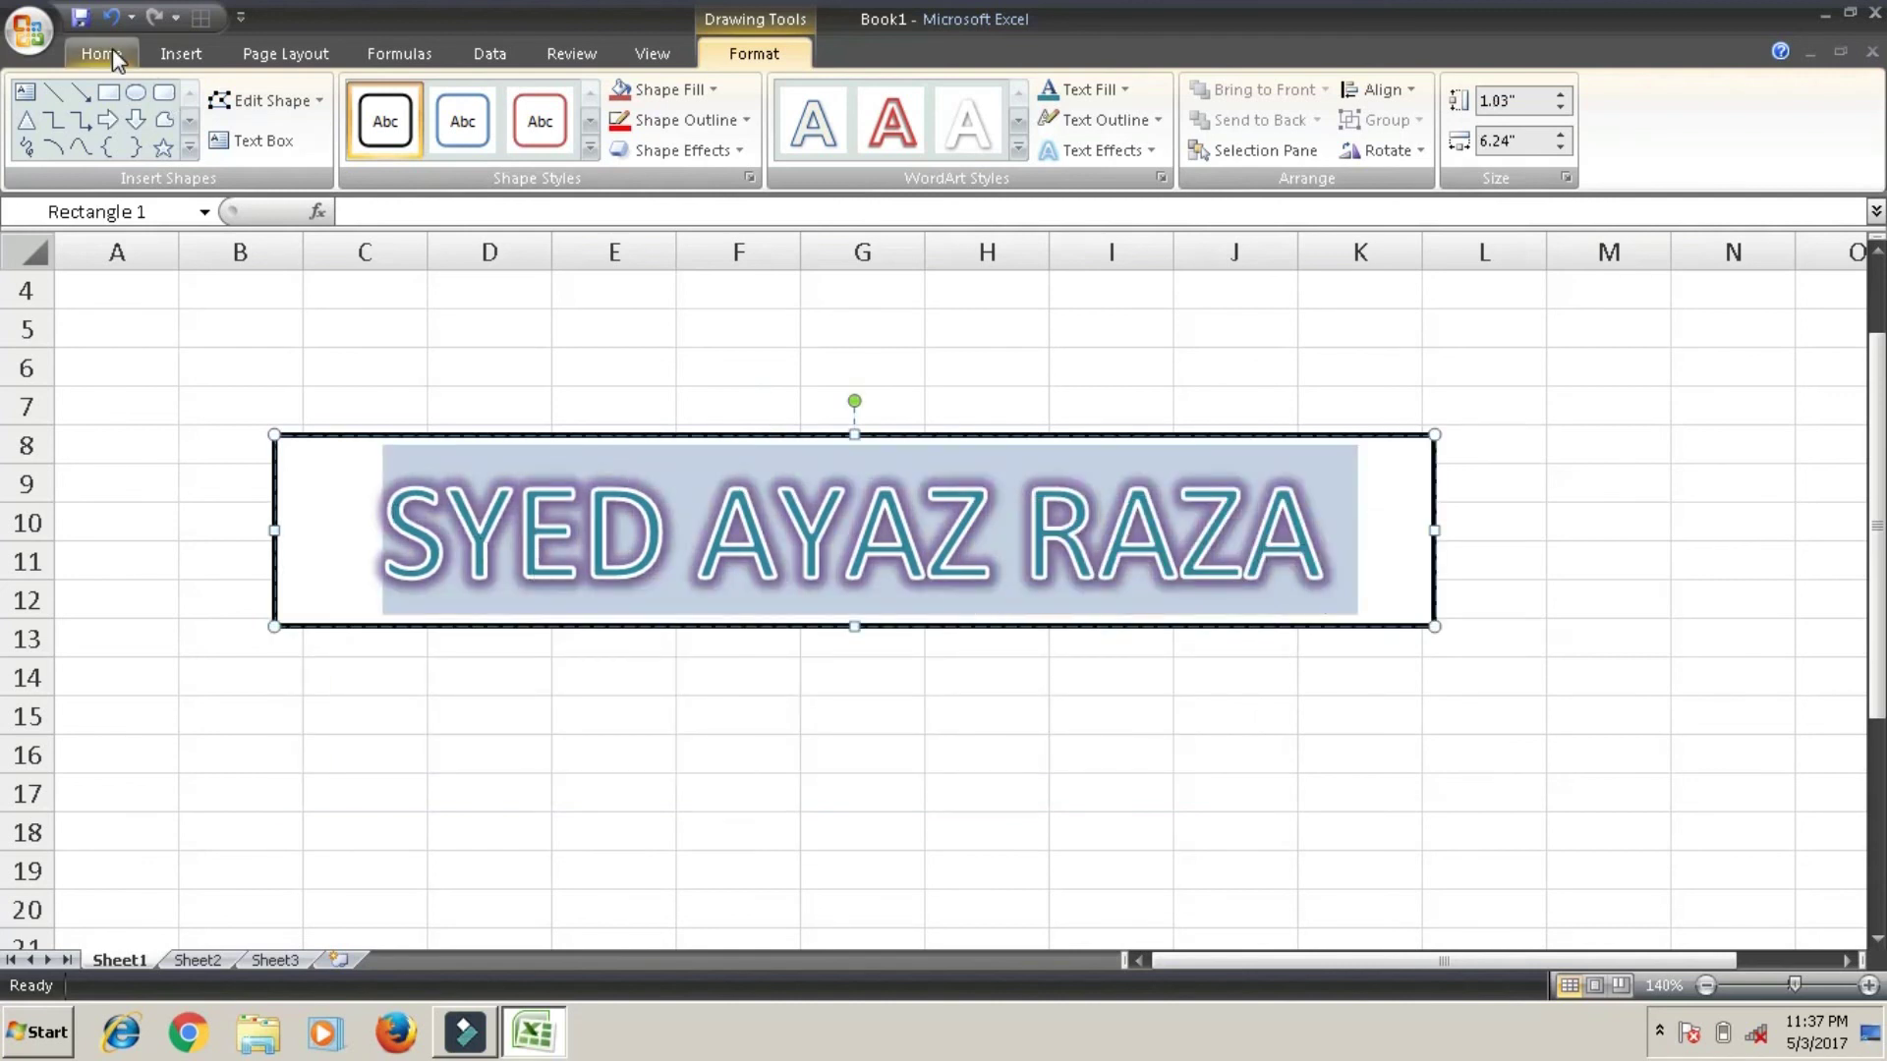
left_click(101, 54)
left_click(467, 103)
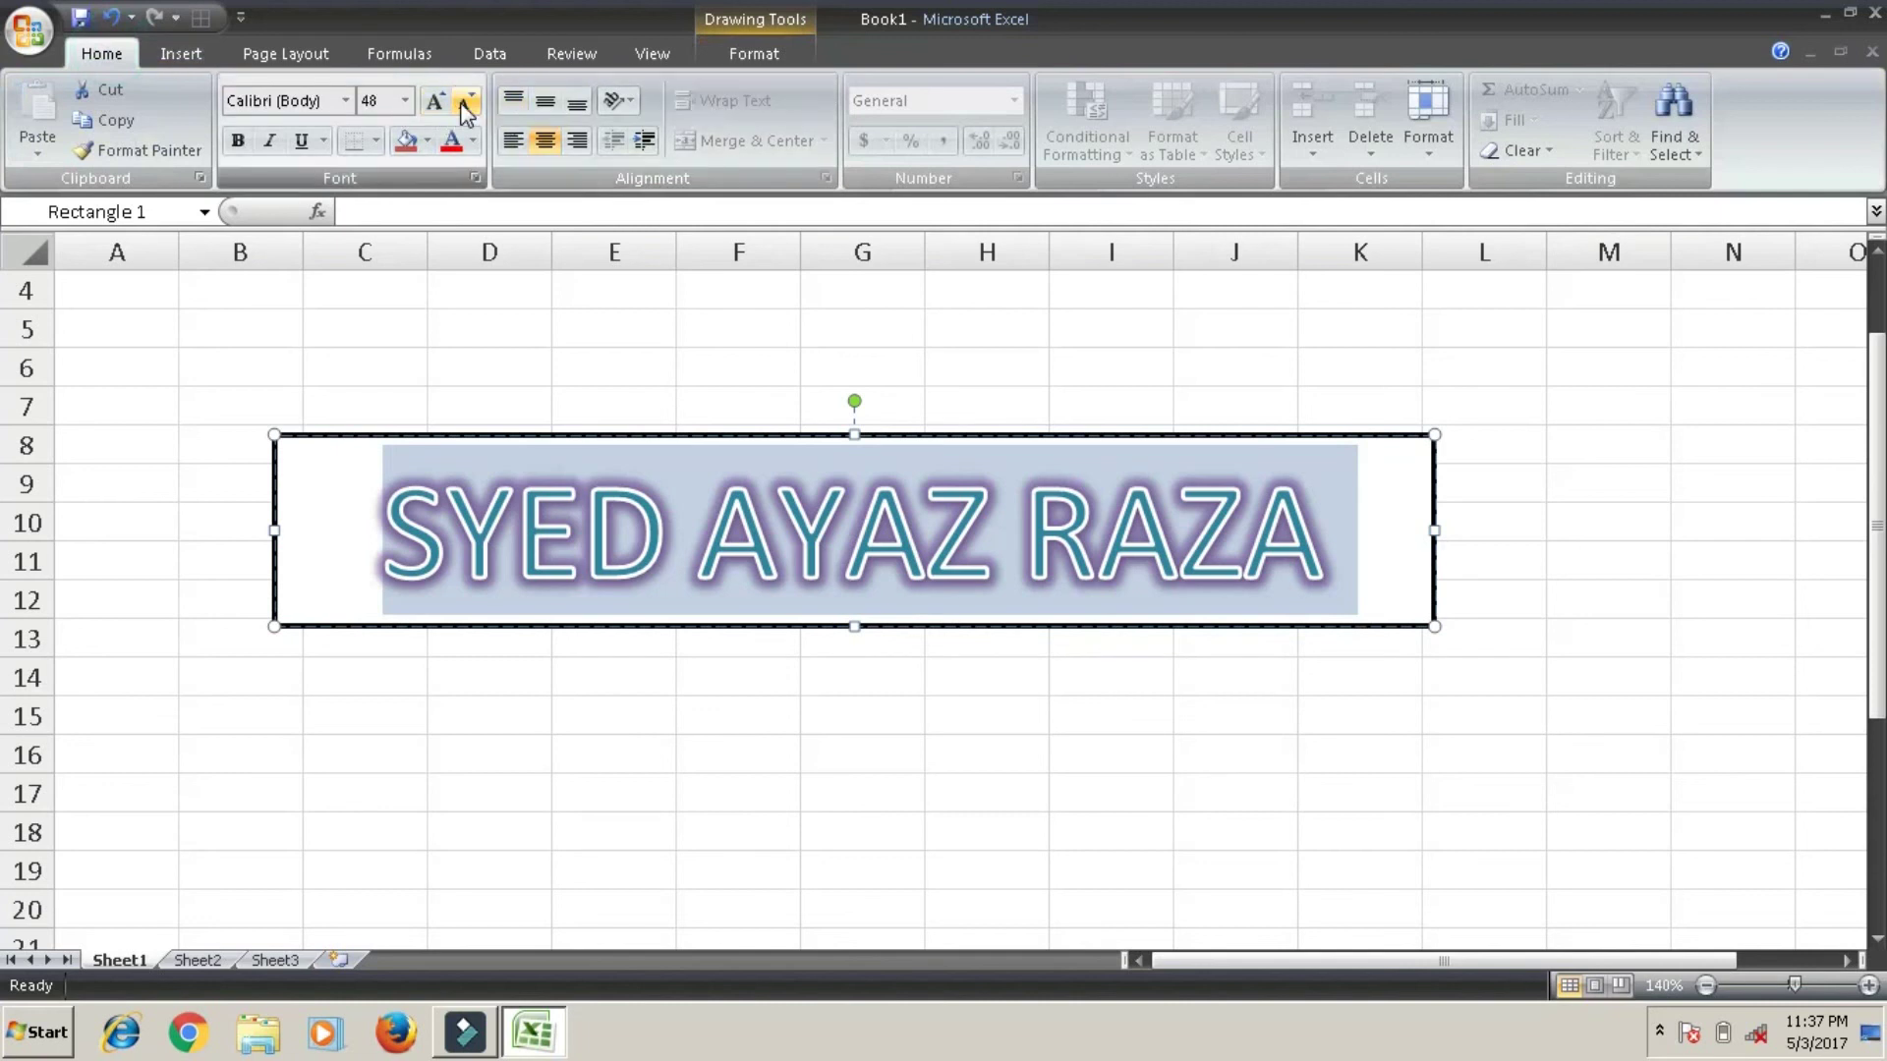
left_click(465, 105)
left_click(467, 104)
left_click(466, 105)
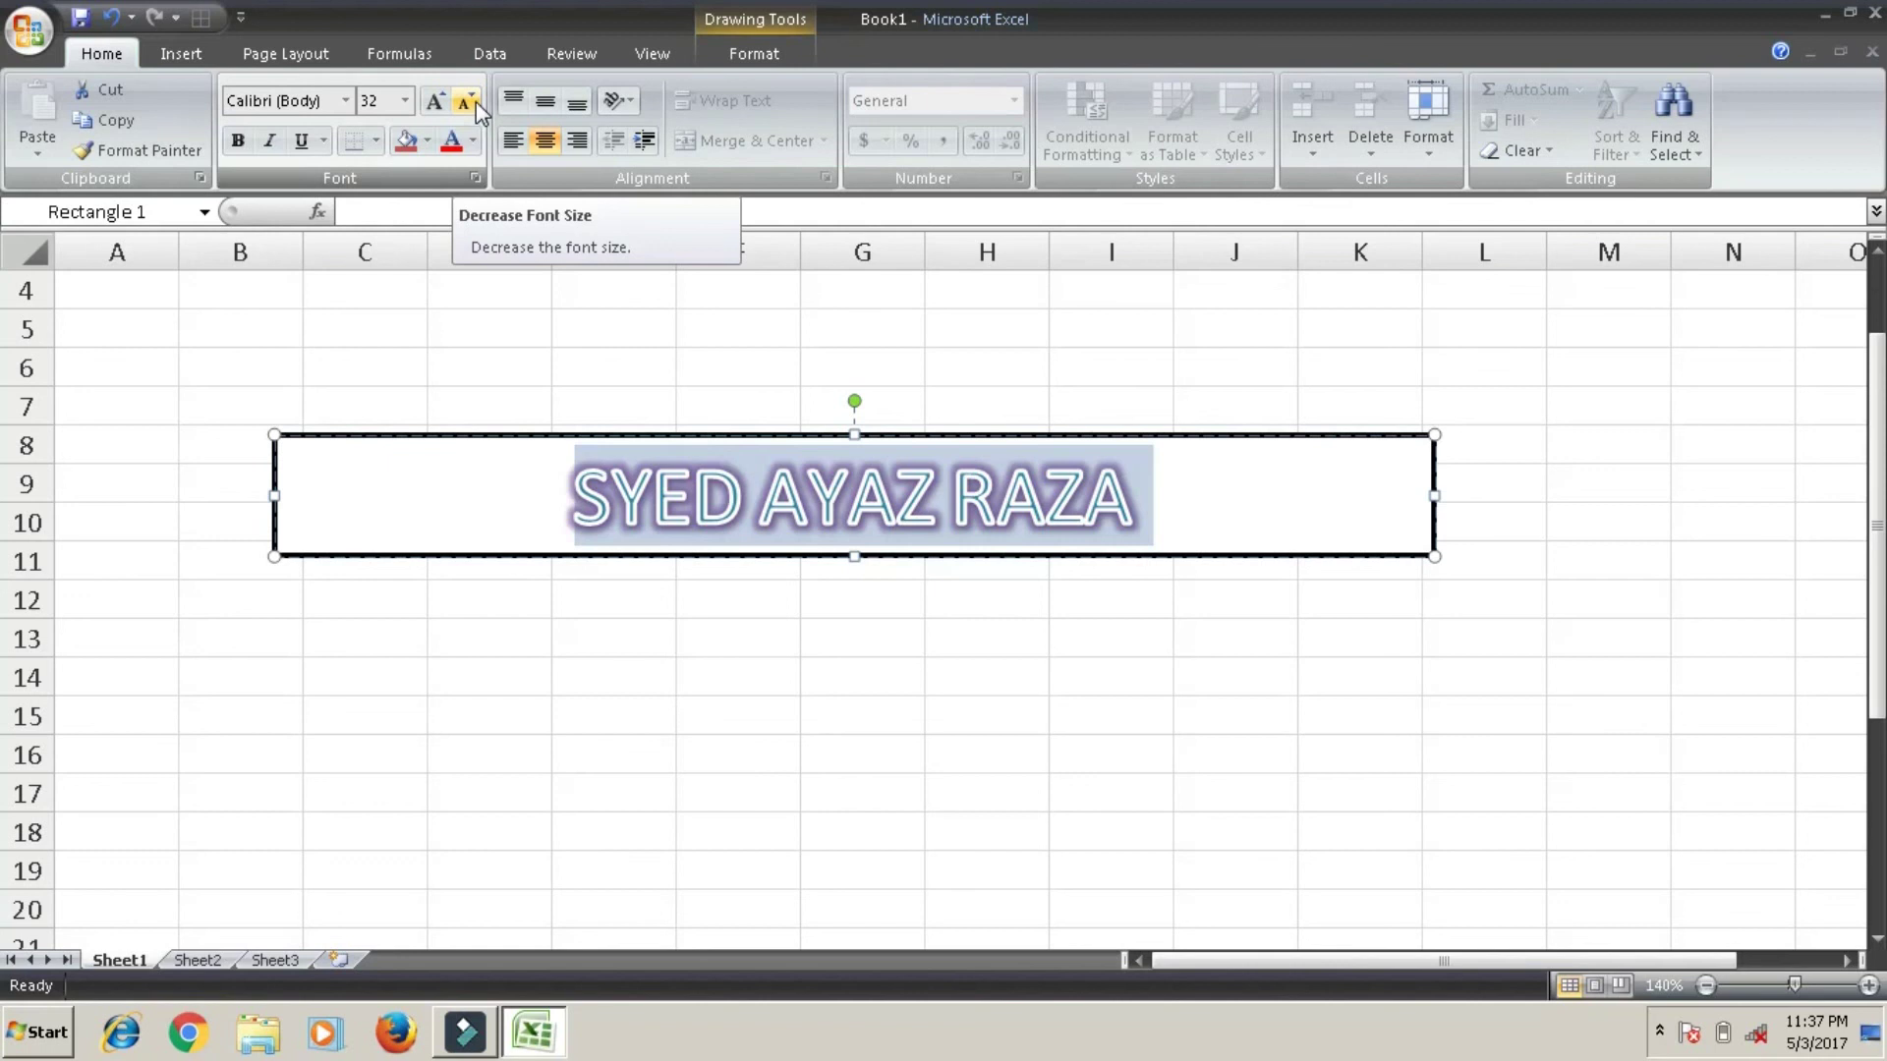
left_click(1429, 496)
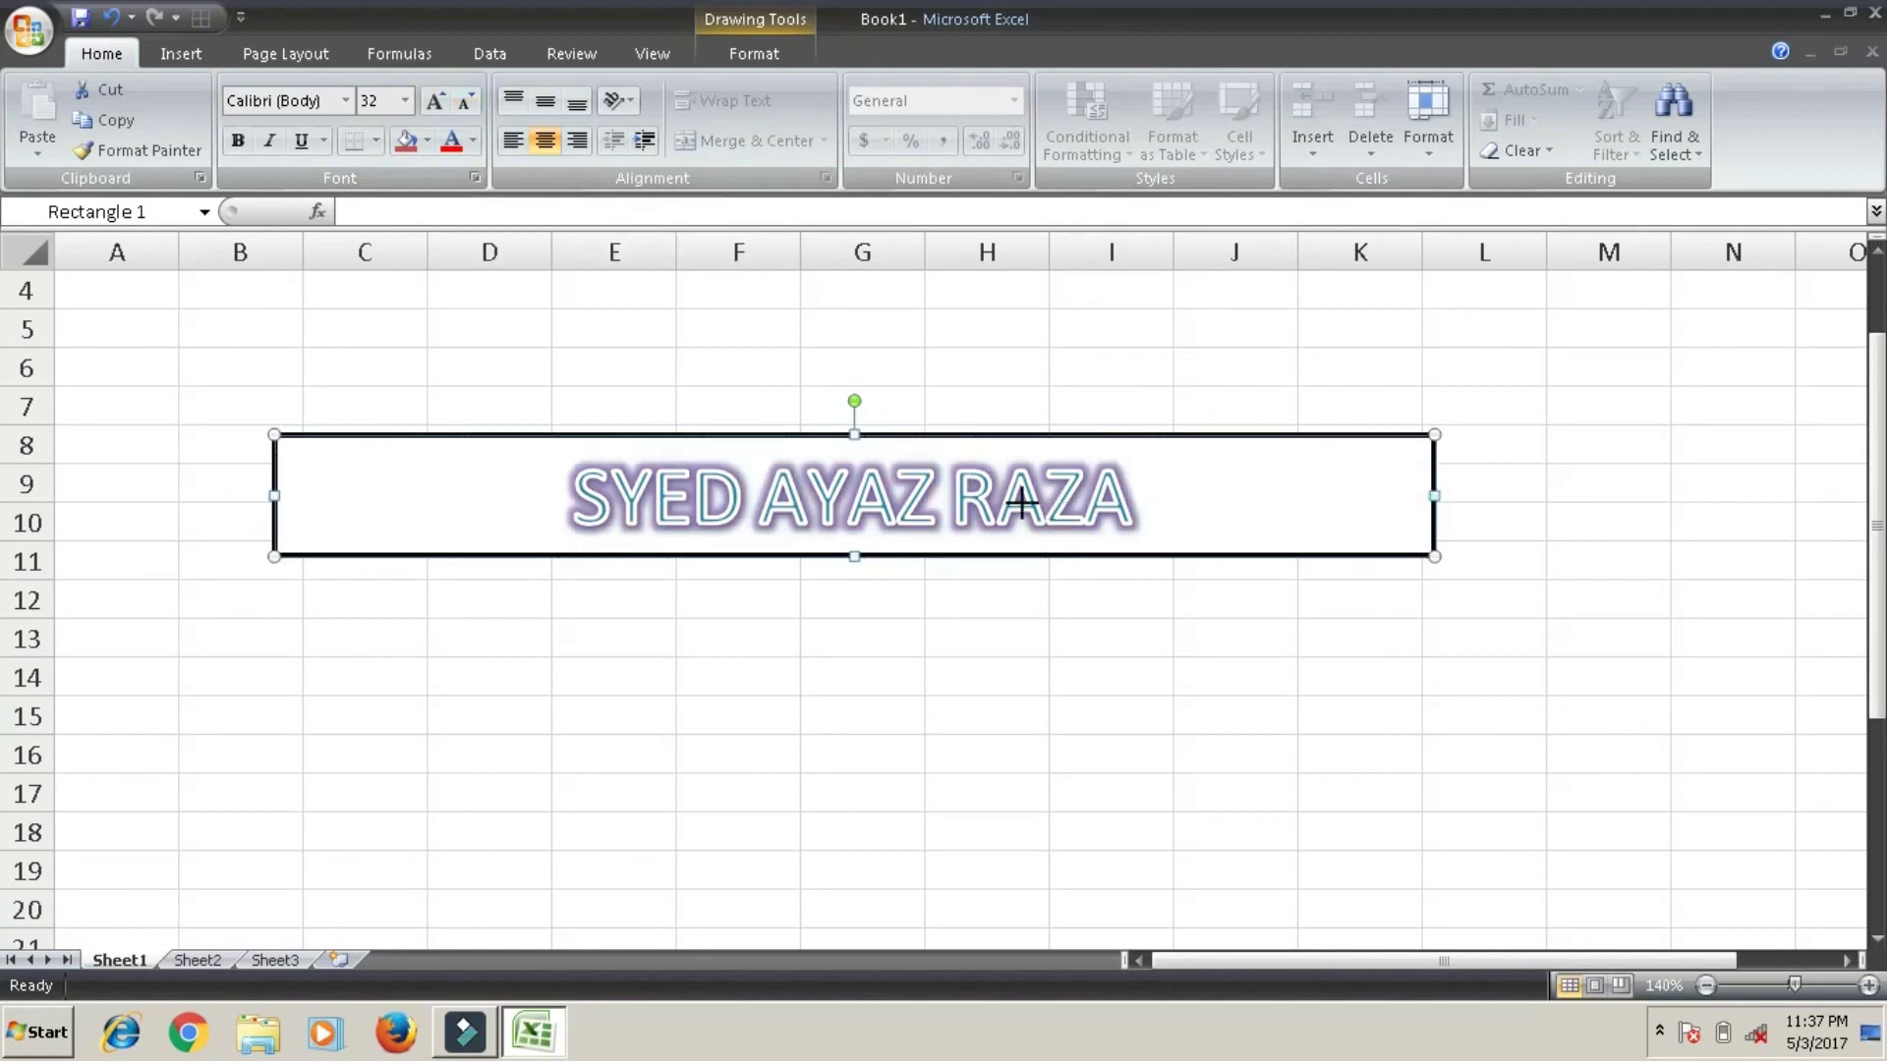
left_click_drag(1022, 503, 1023, 496)
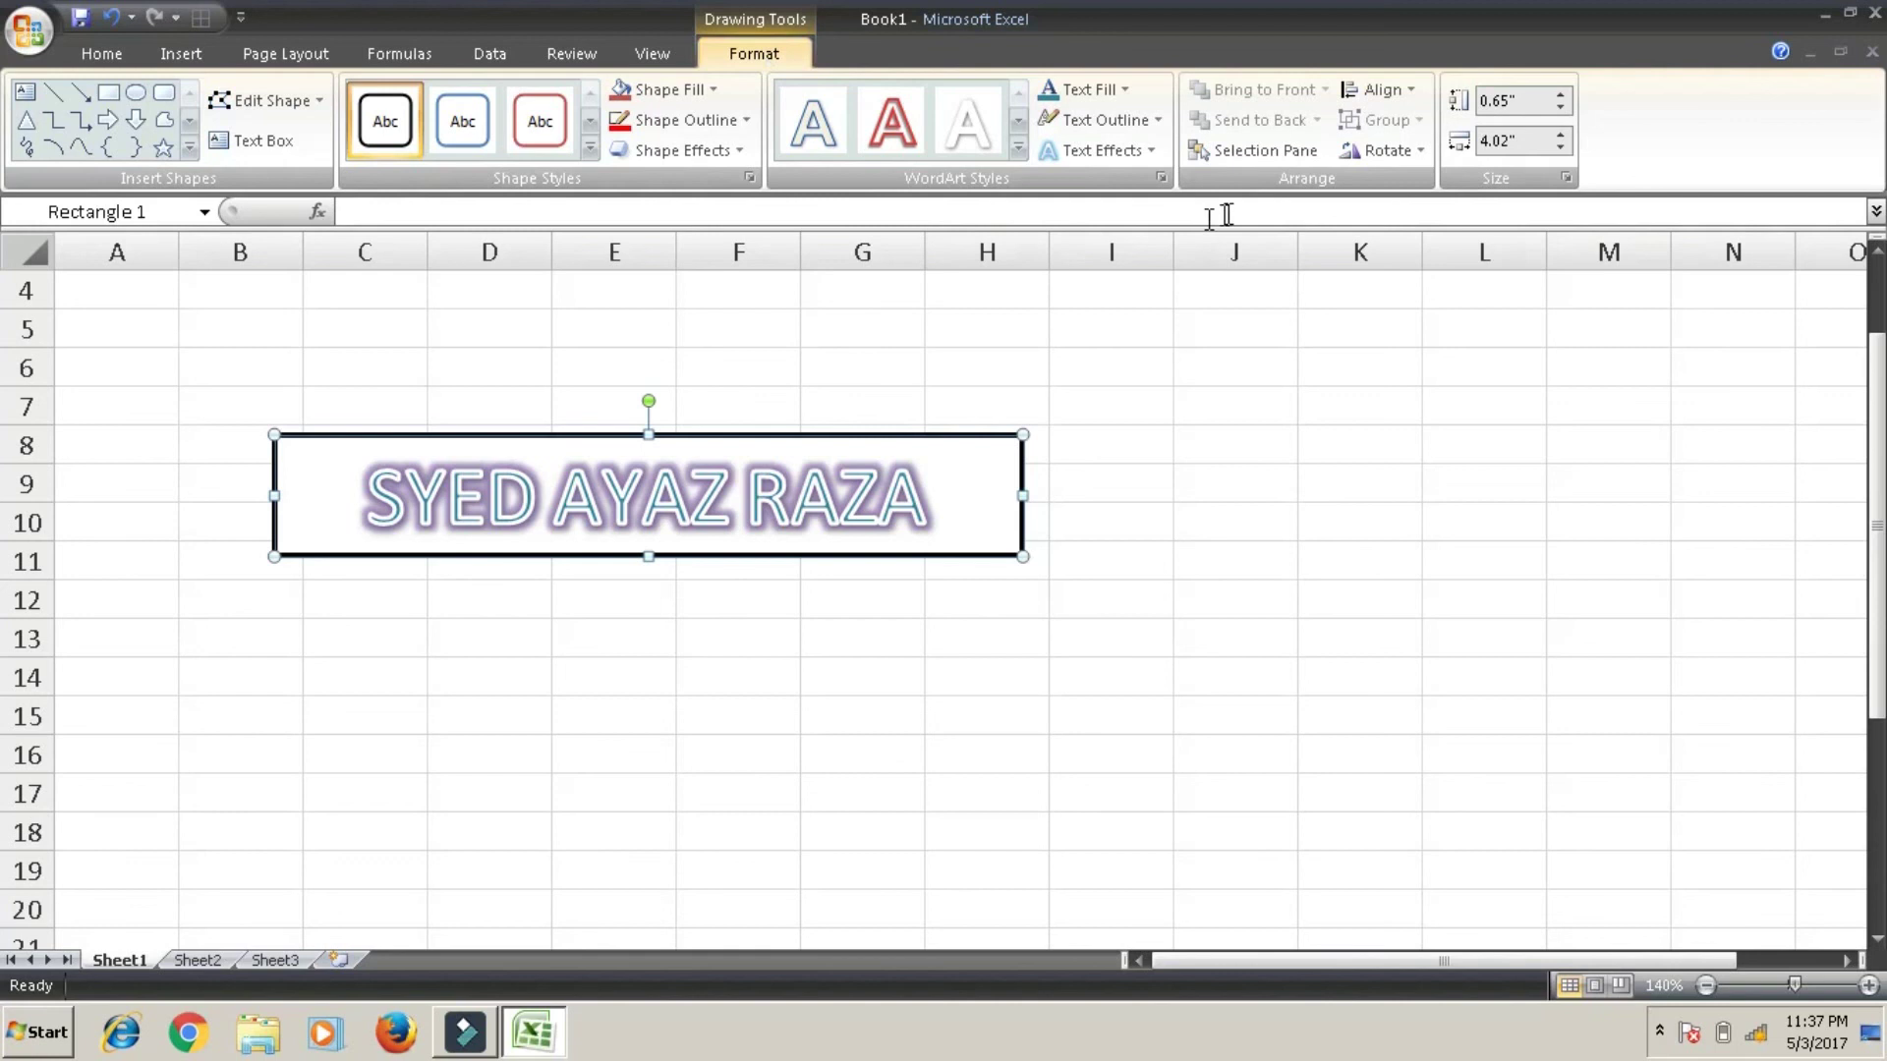
left_click(1388, 151)
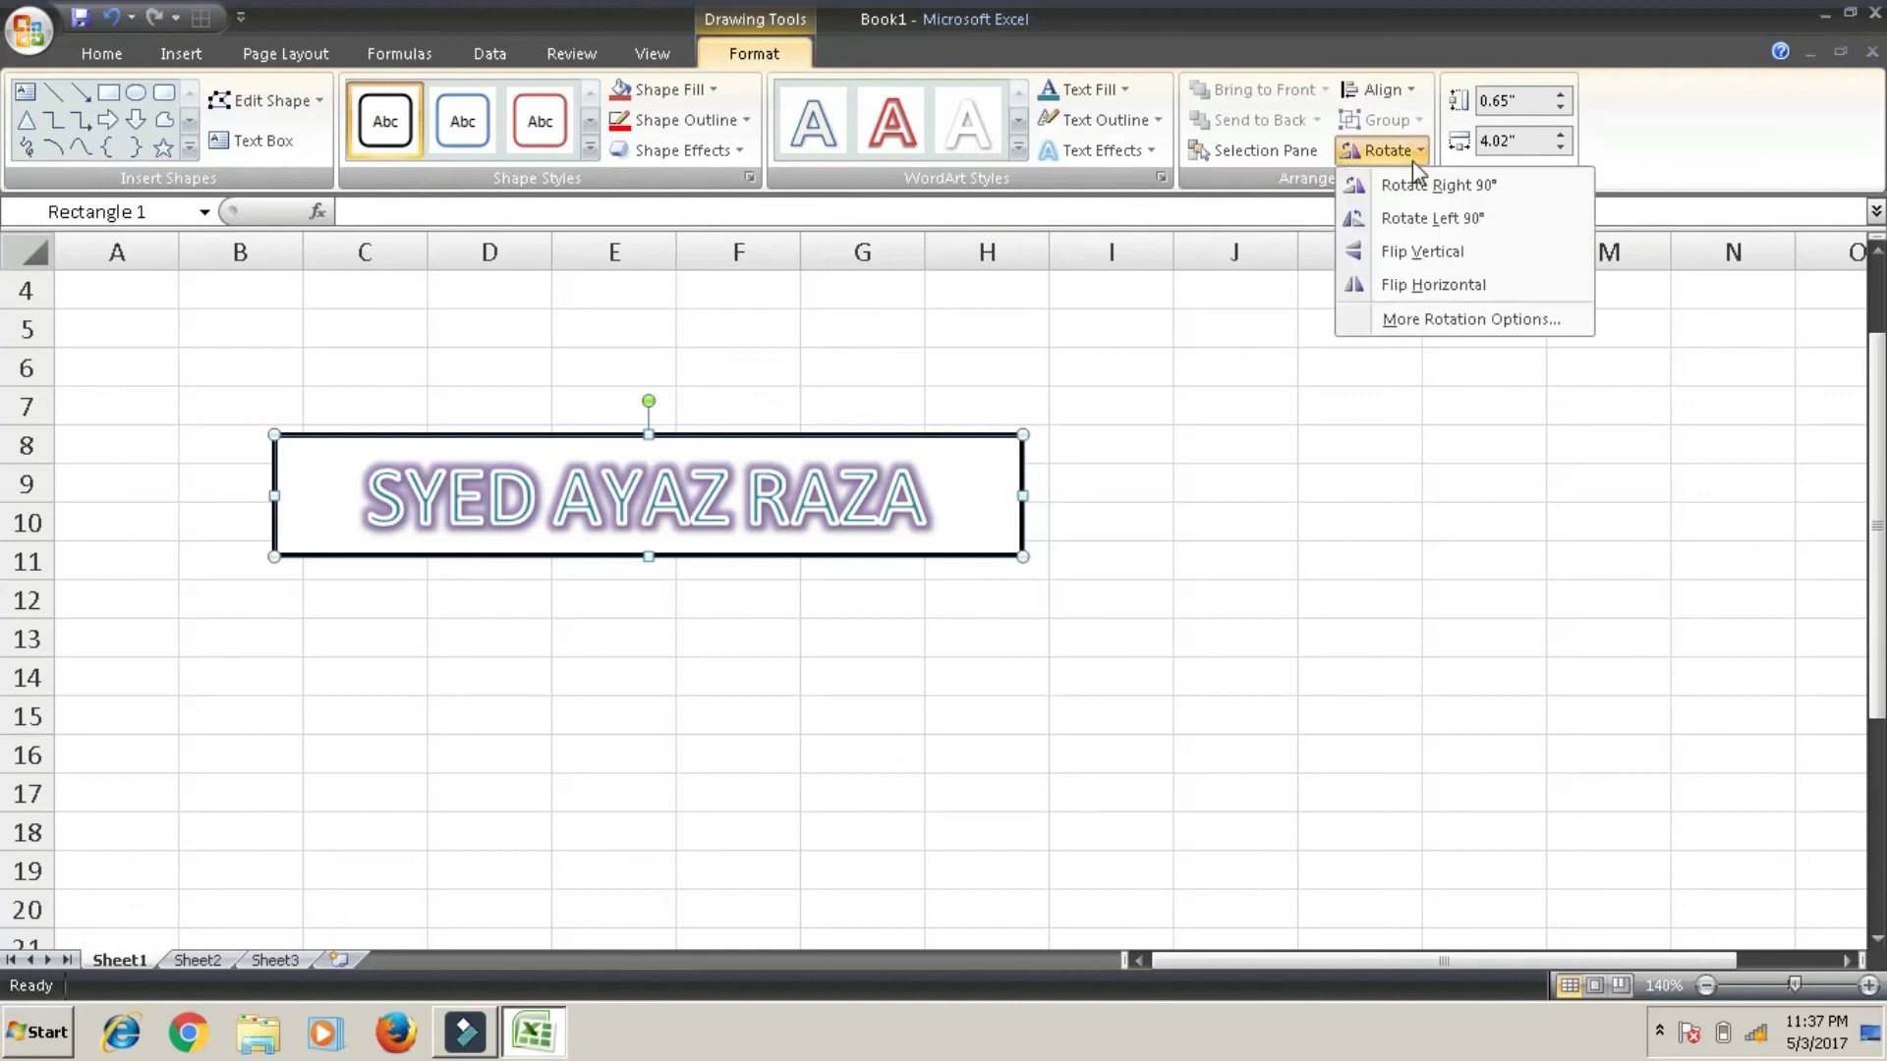
left_click(1484, 252)
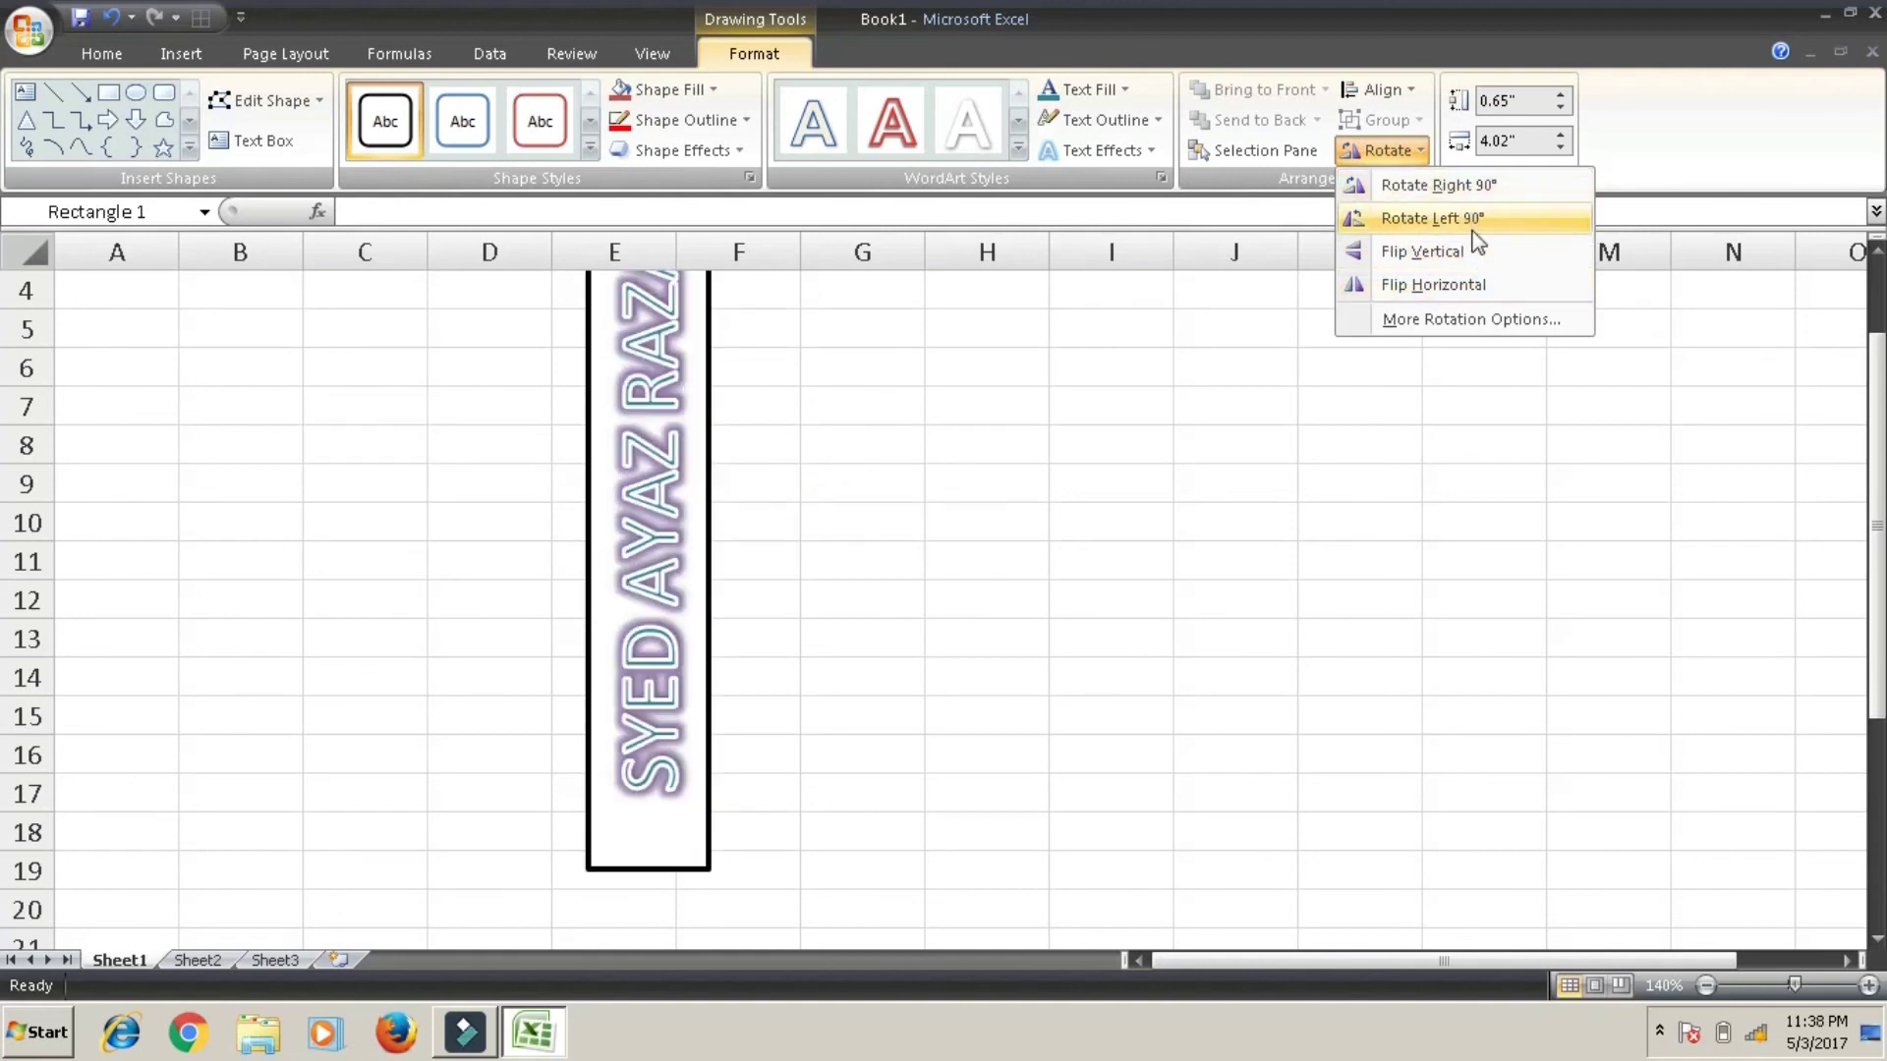
left_click(1471, 278)
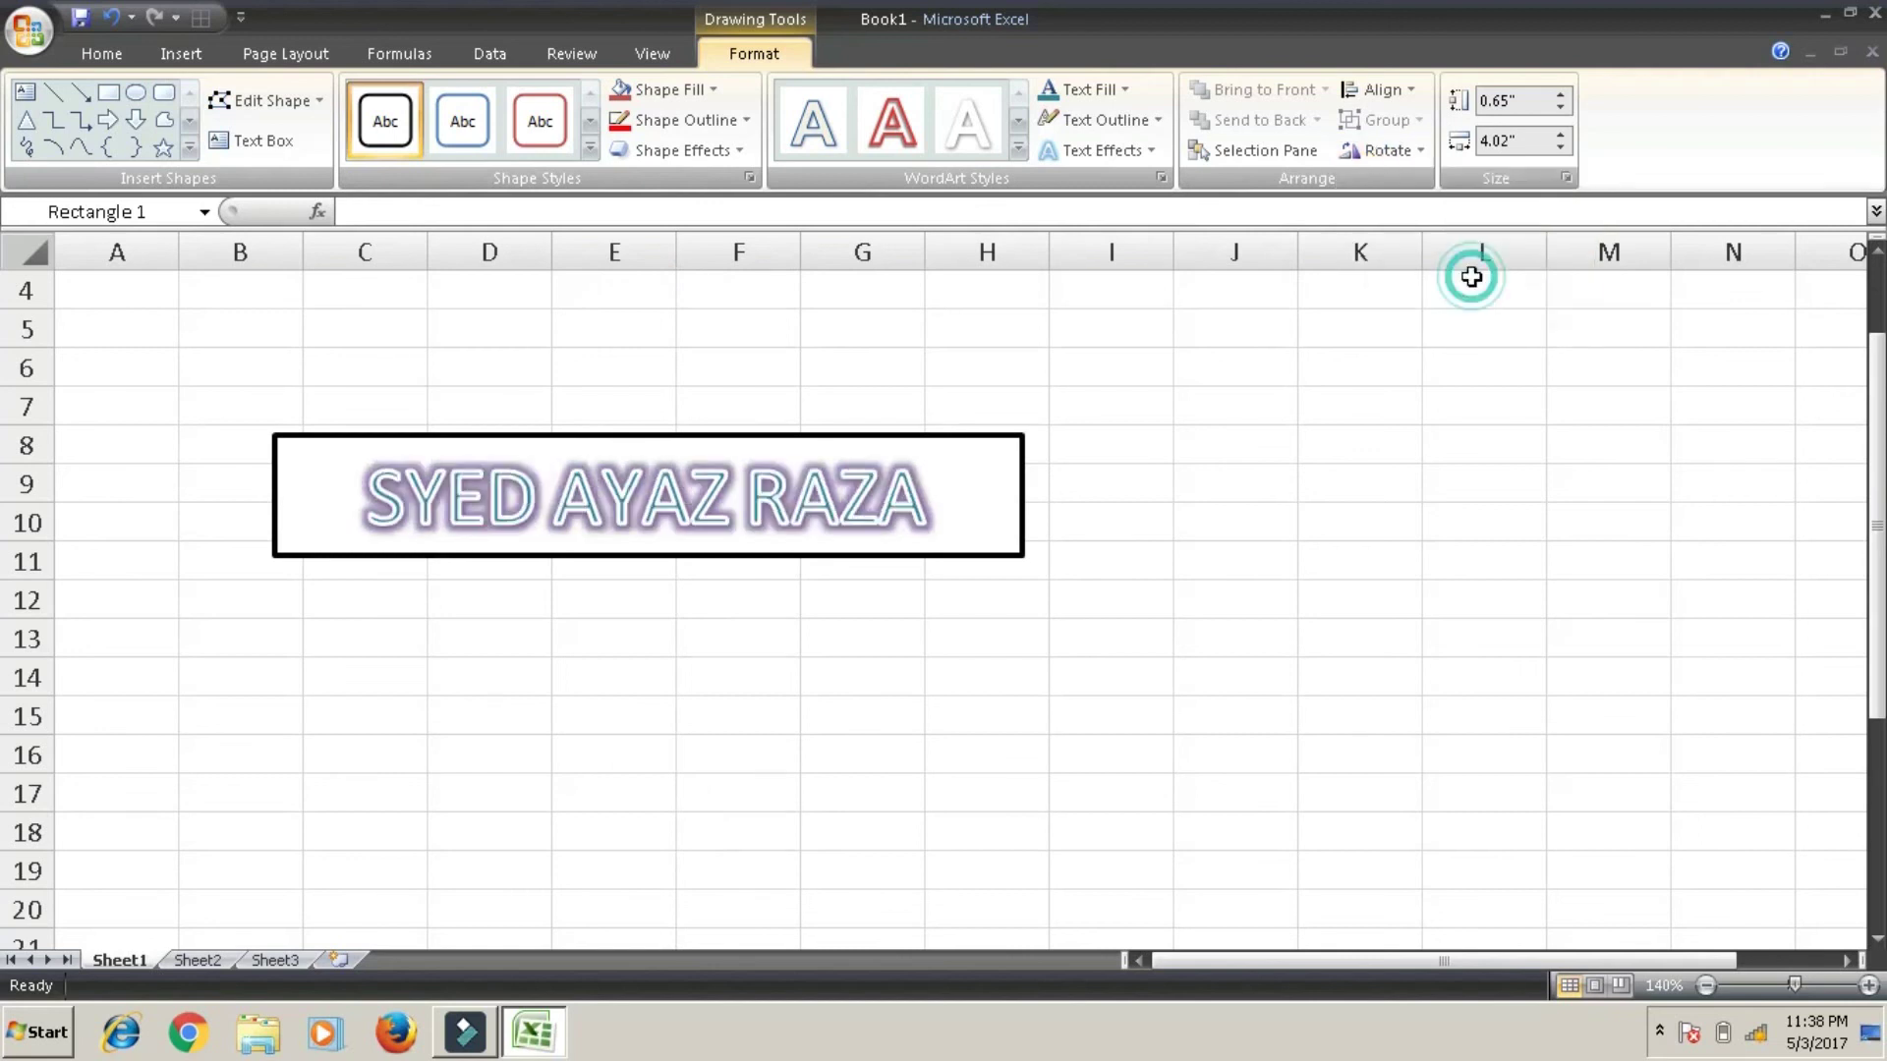
left_click(1330, 481)
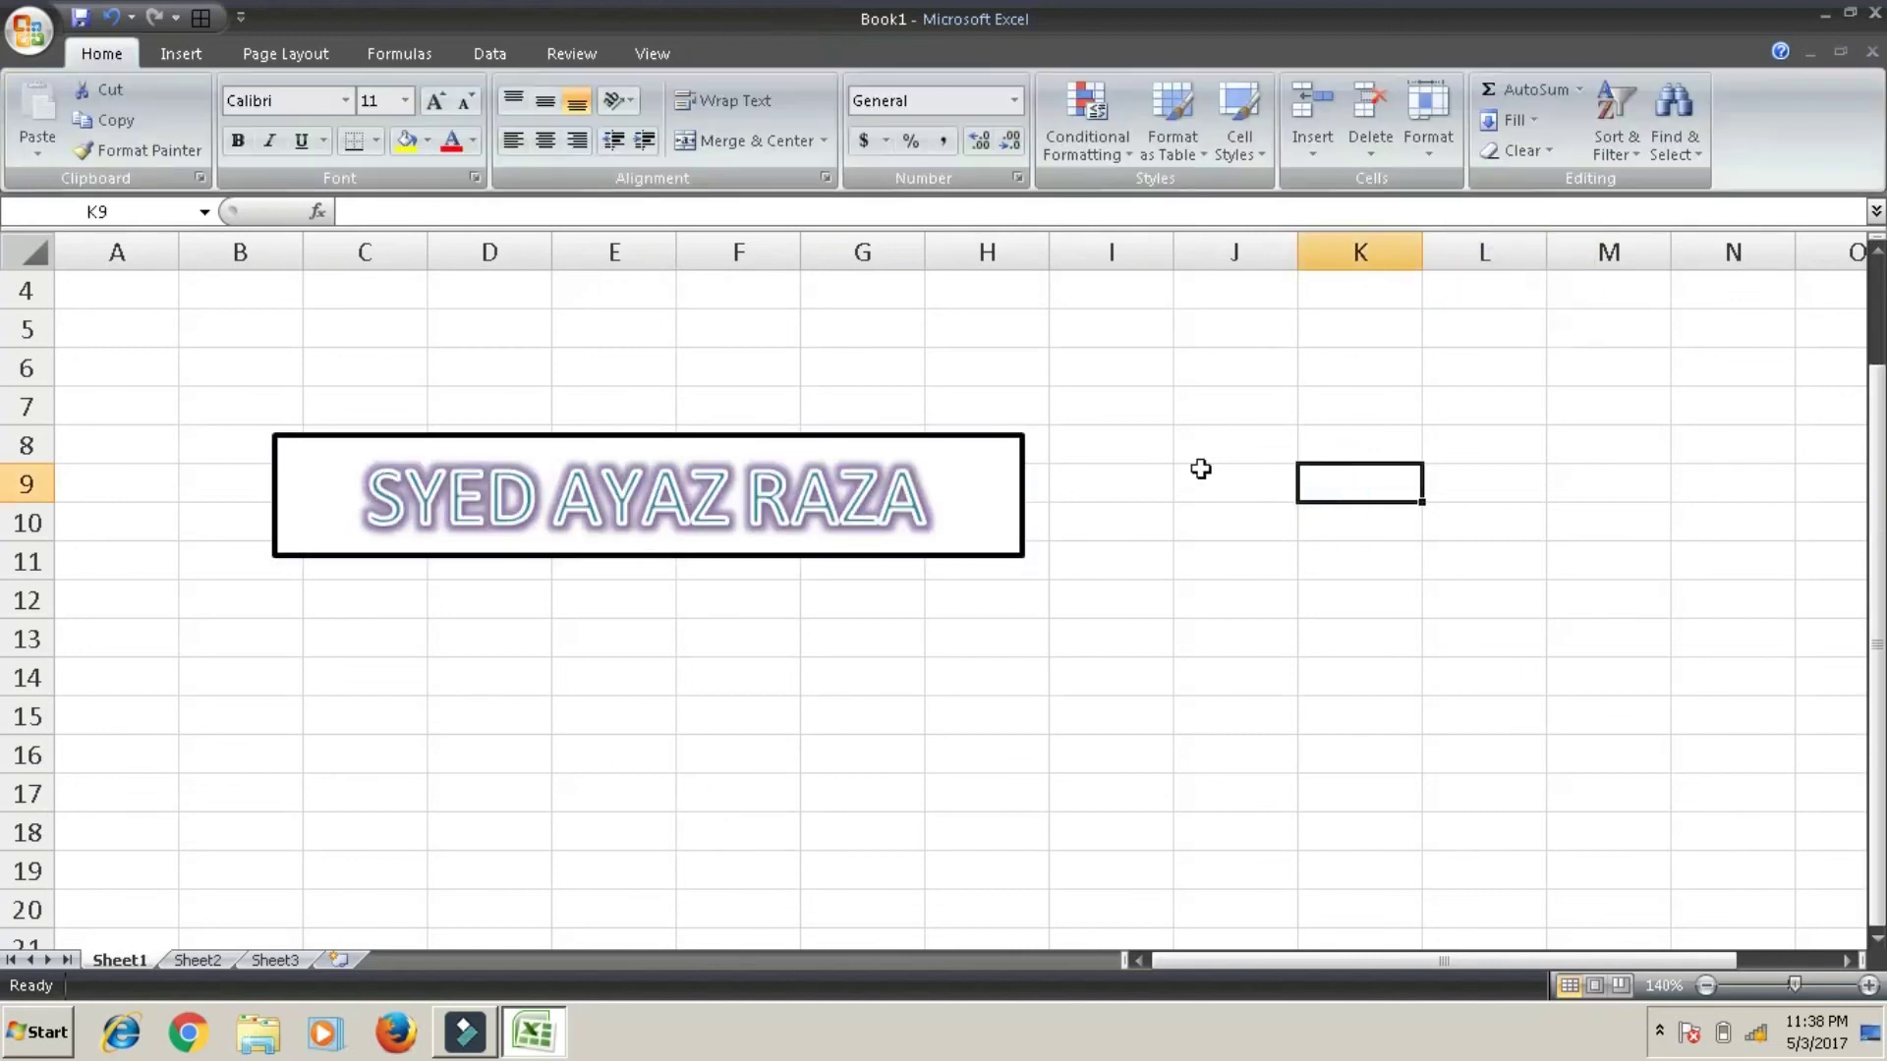
left_click(1004, 438)
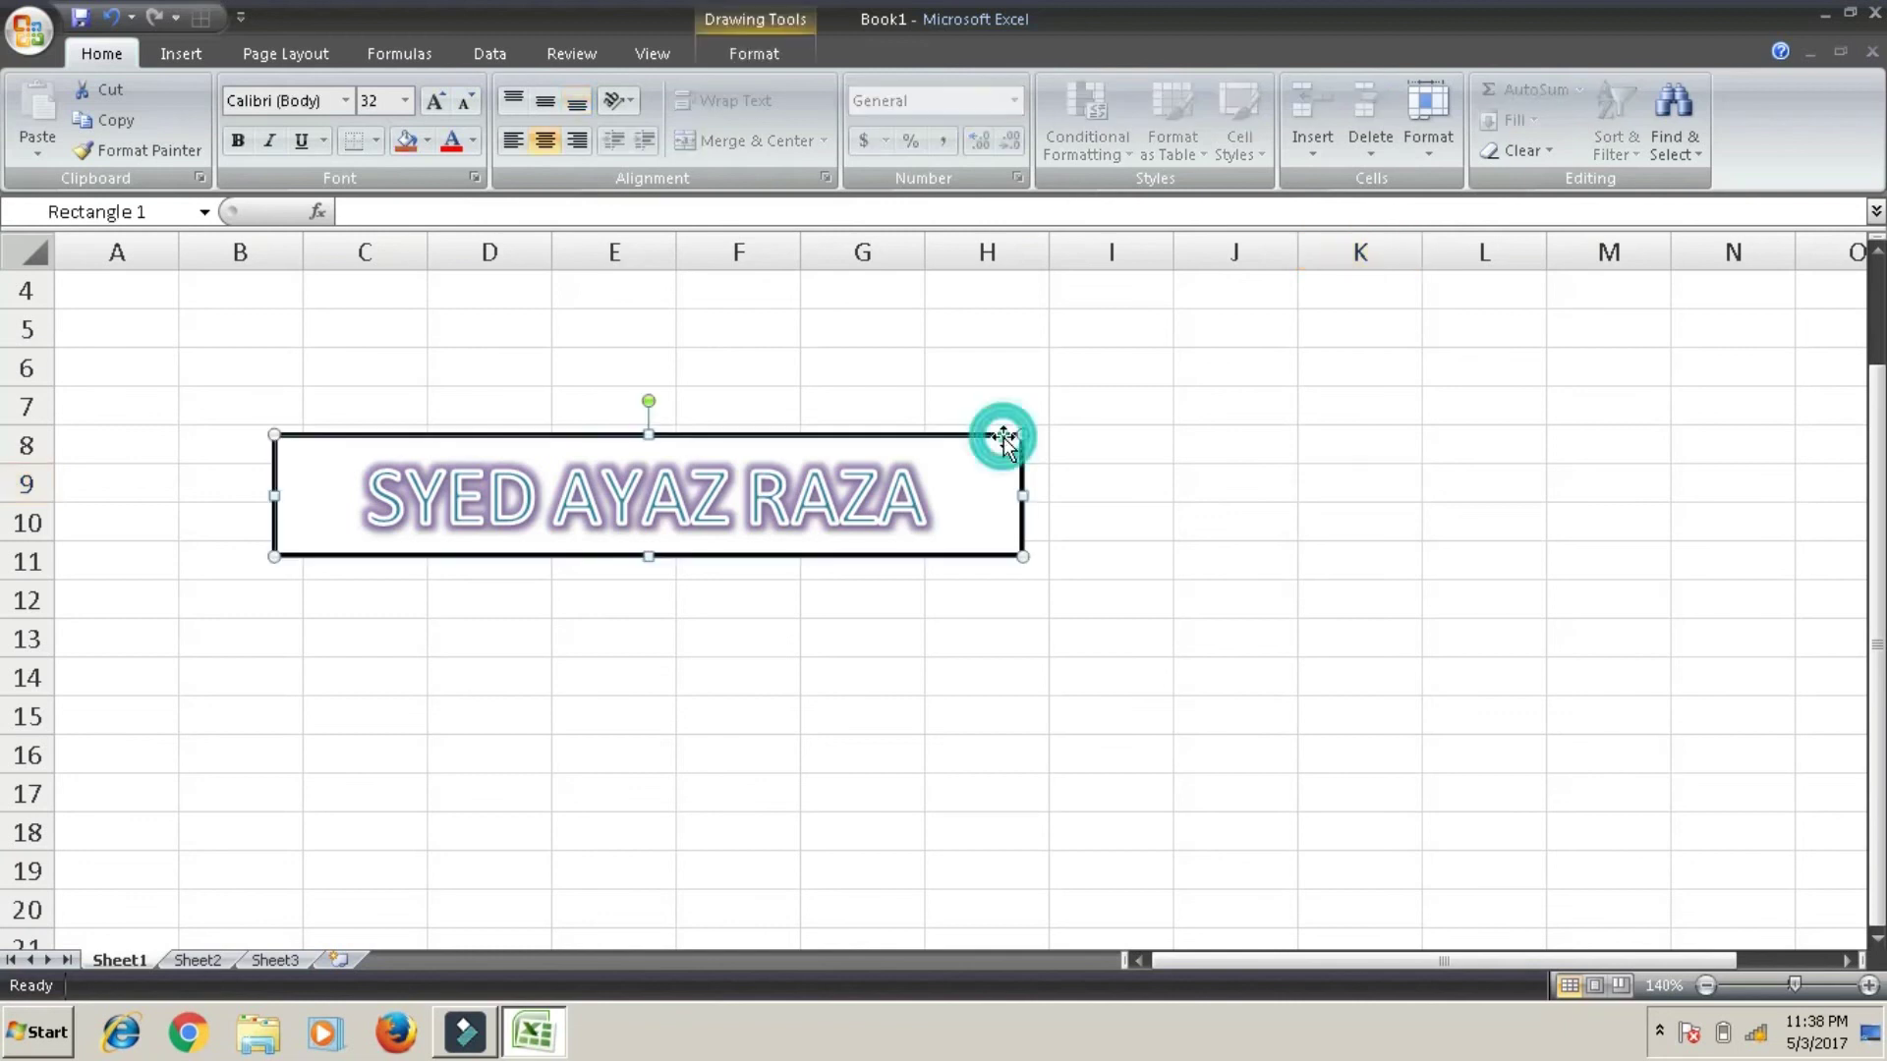